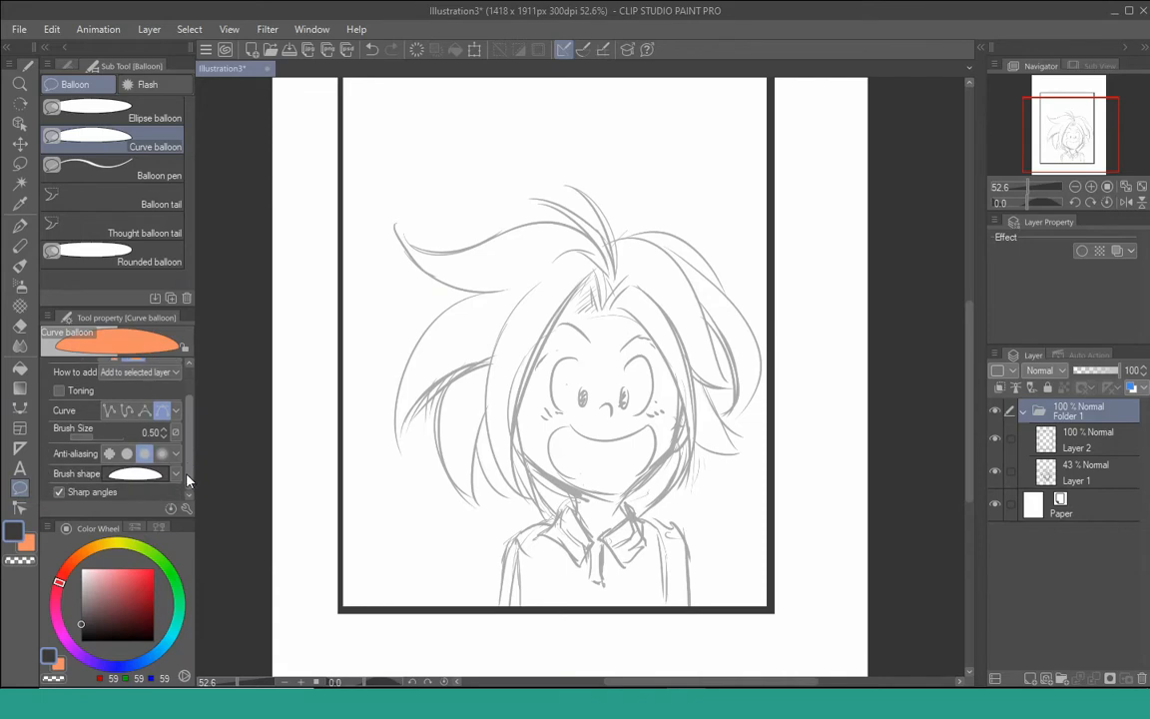
Draw a closed Bezier curve balloon above the character's head, using the Add to selected layer option
click(175, 373)
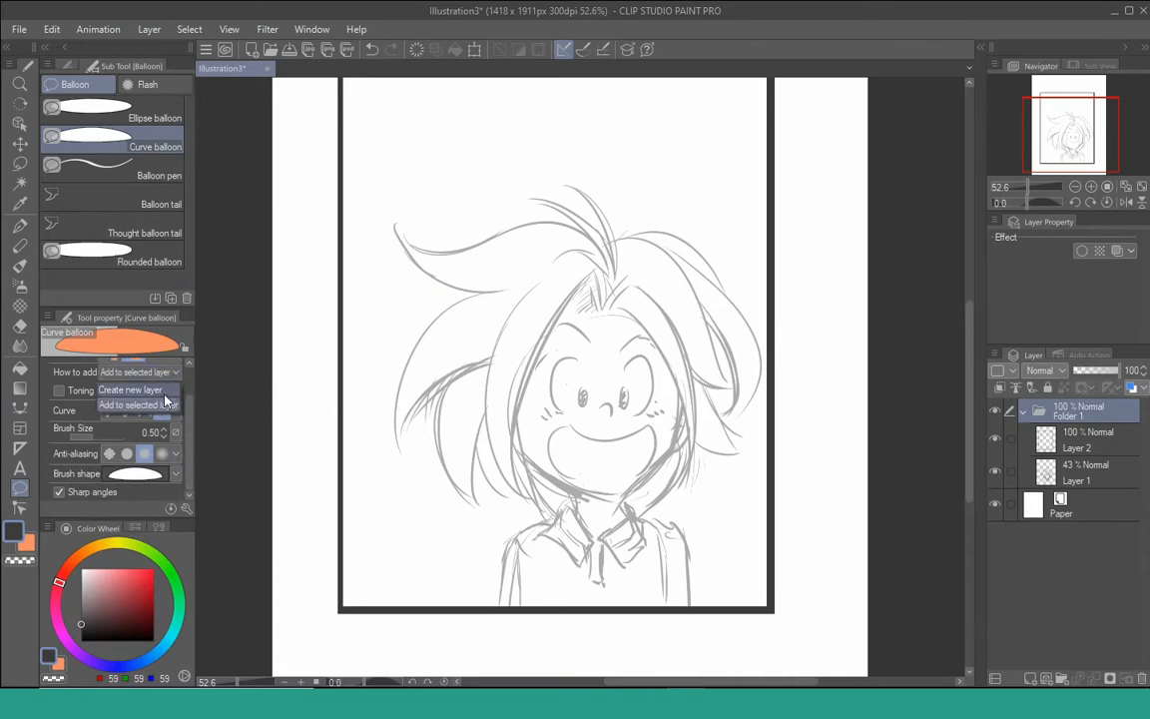
click(164, 400)
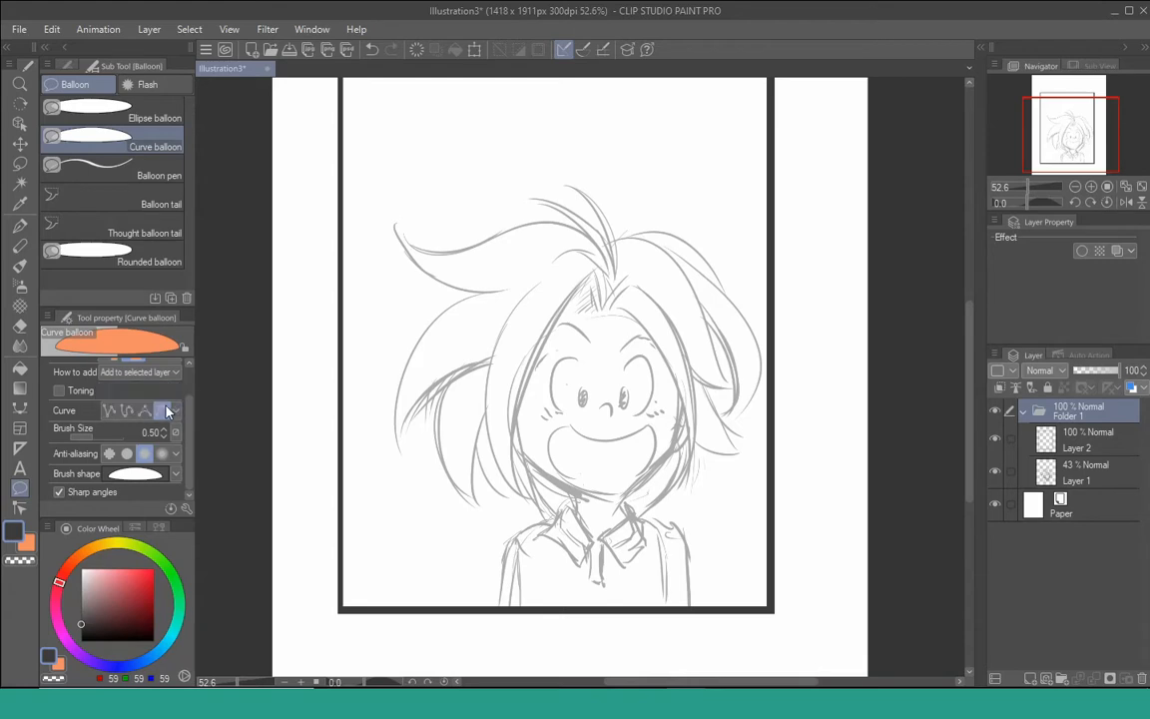
drag(406, 353, 395, 445)
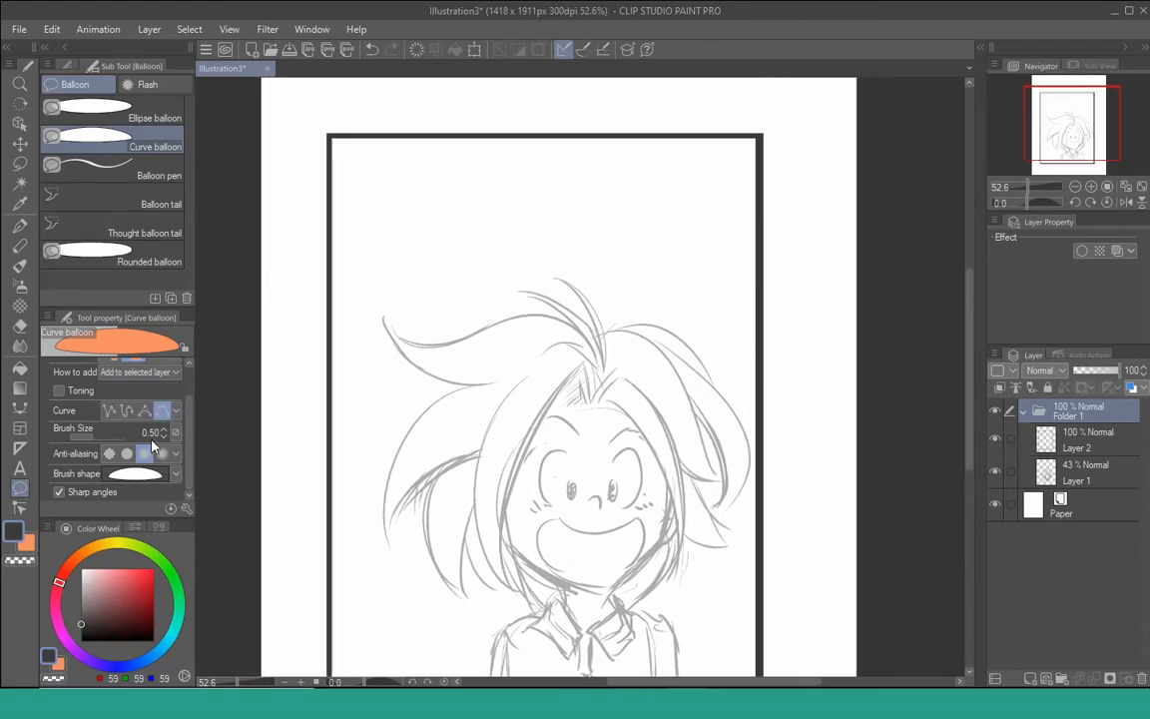
scroll(166, 362, up, 2)
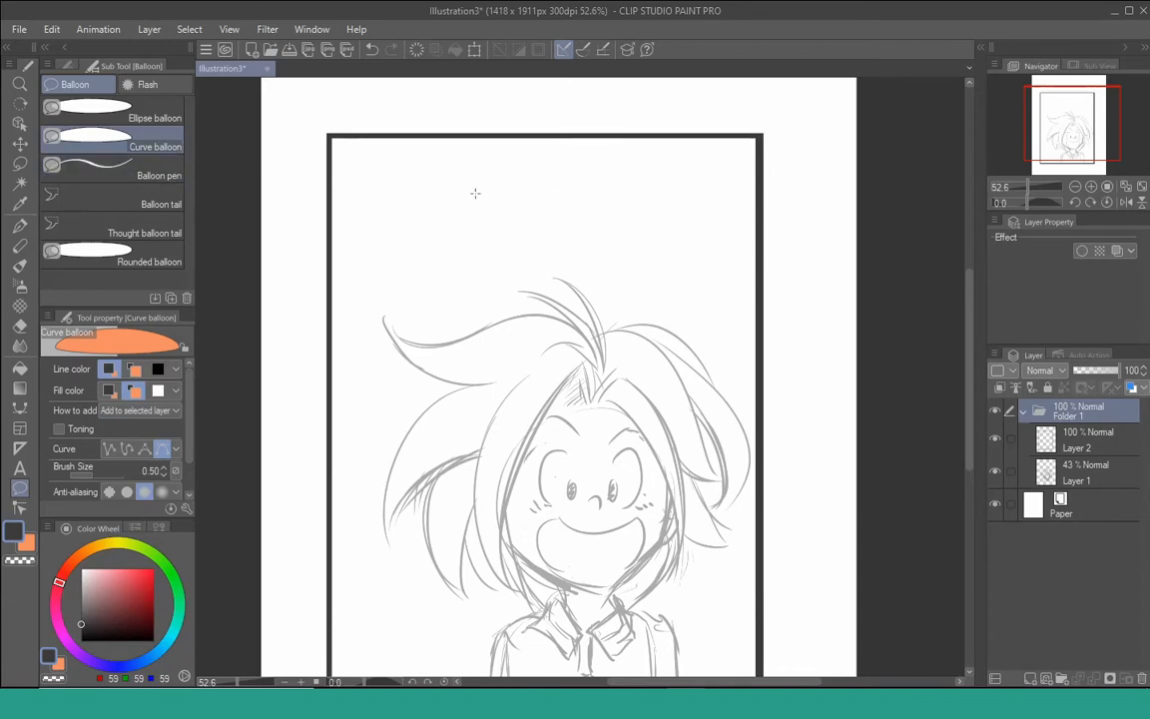
click(410, 186)
click(549, 314)
click(550, 236)
drag(632, 227, 642, 279)
drag(618, 330, 601, 329)
drag(481, 314, 473, 312)
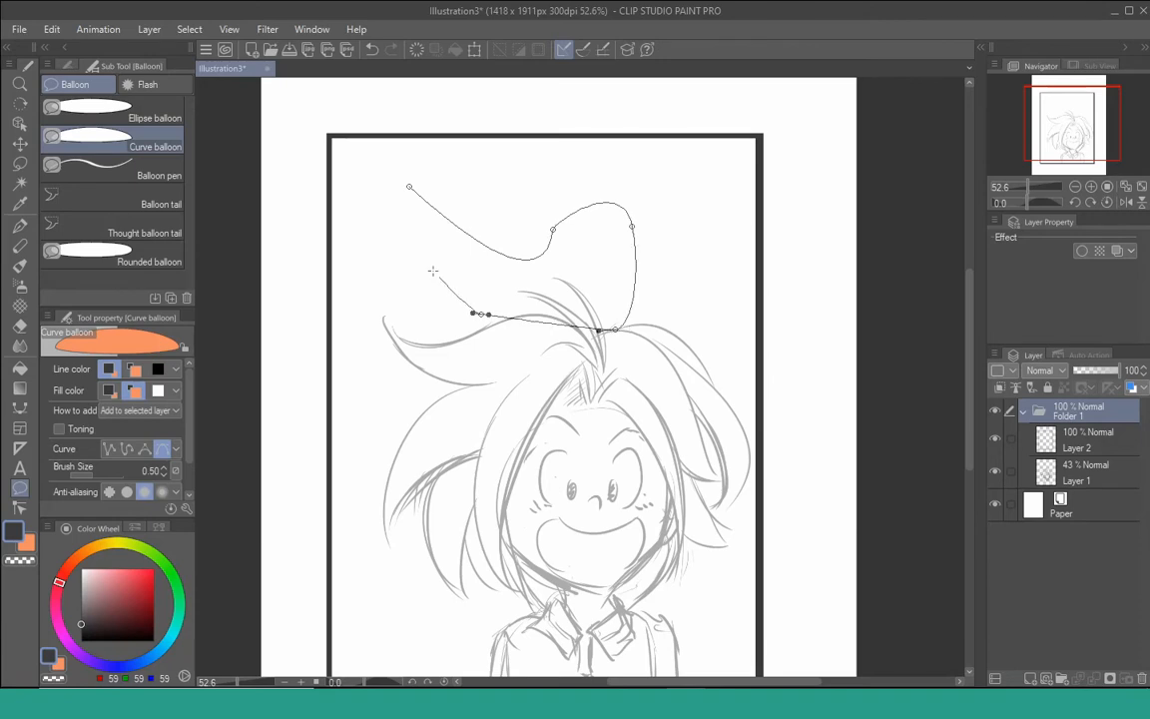
drag(409, 229, 387, 197)
click(410, 187)
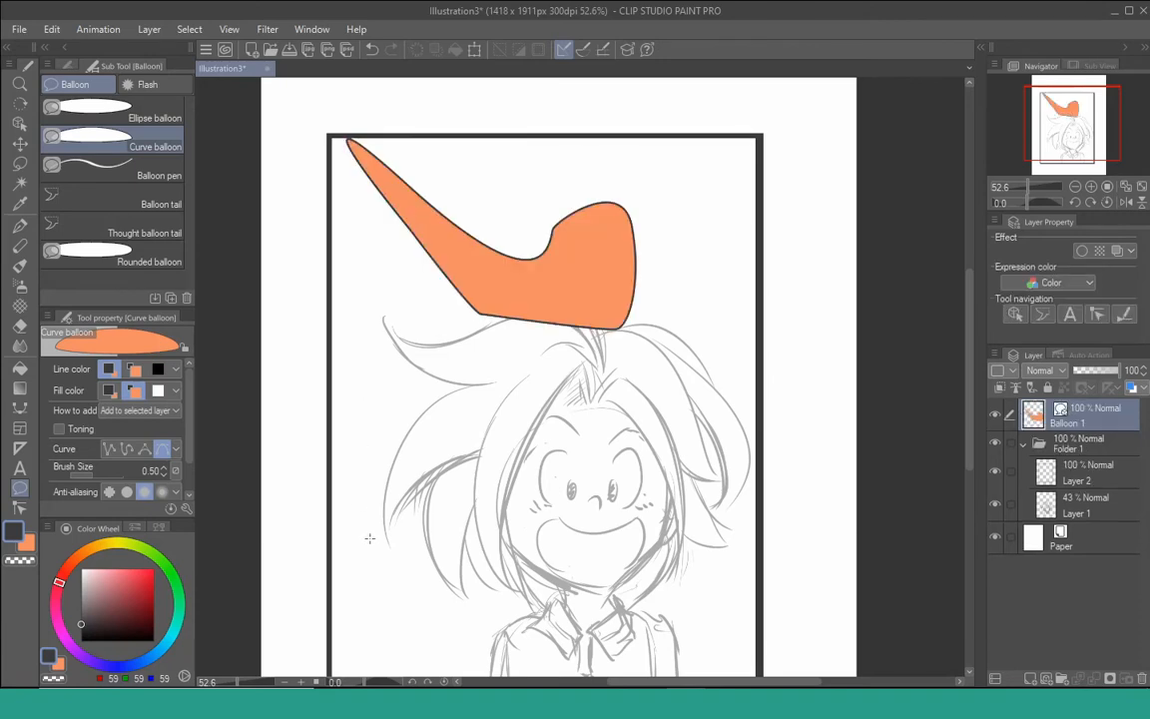
Add an ellipse balloon overlapping the lower edge of the curve balloon, and delete the balloon layer
click(141, 111)
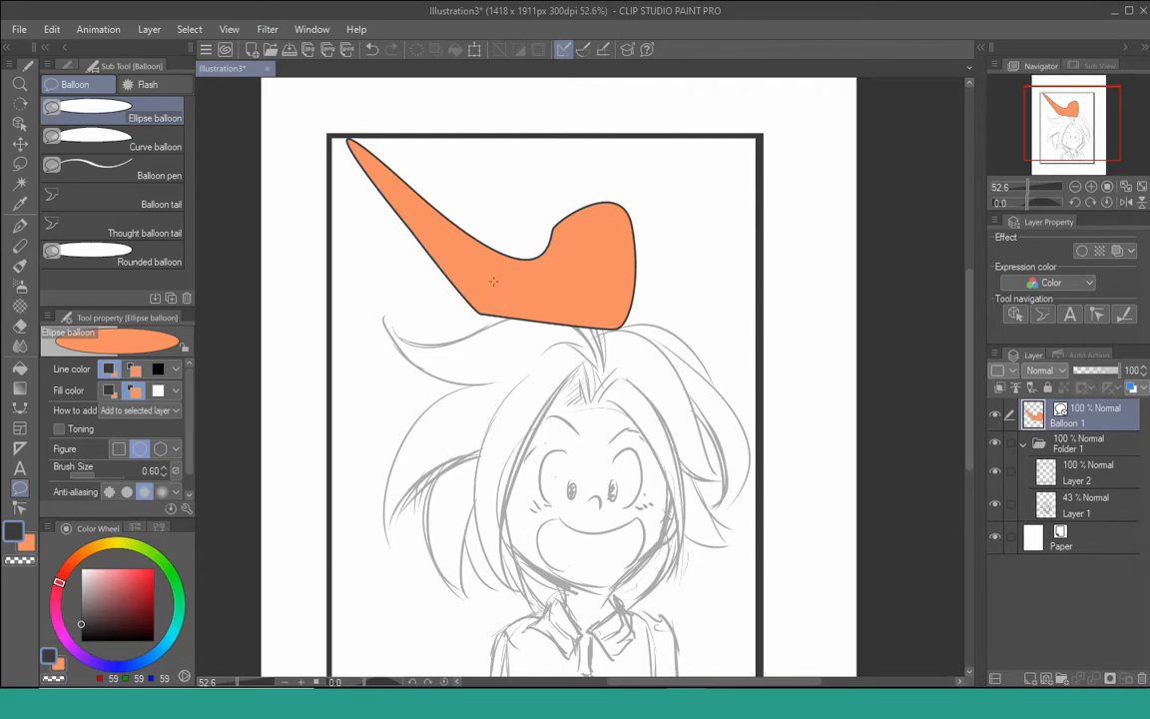
drag(493, 282, 604, 417)
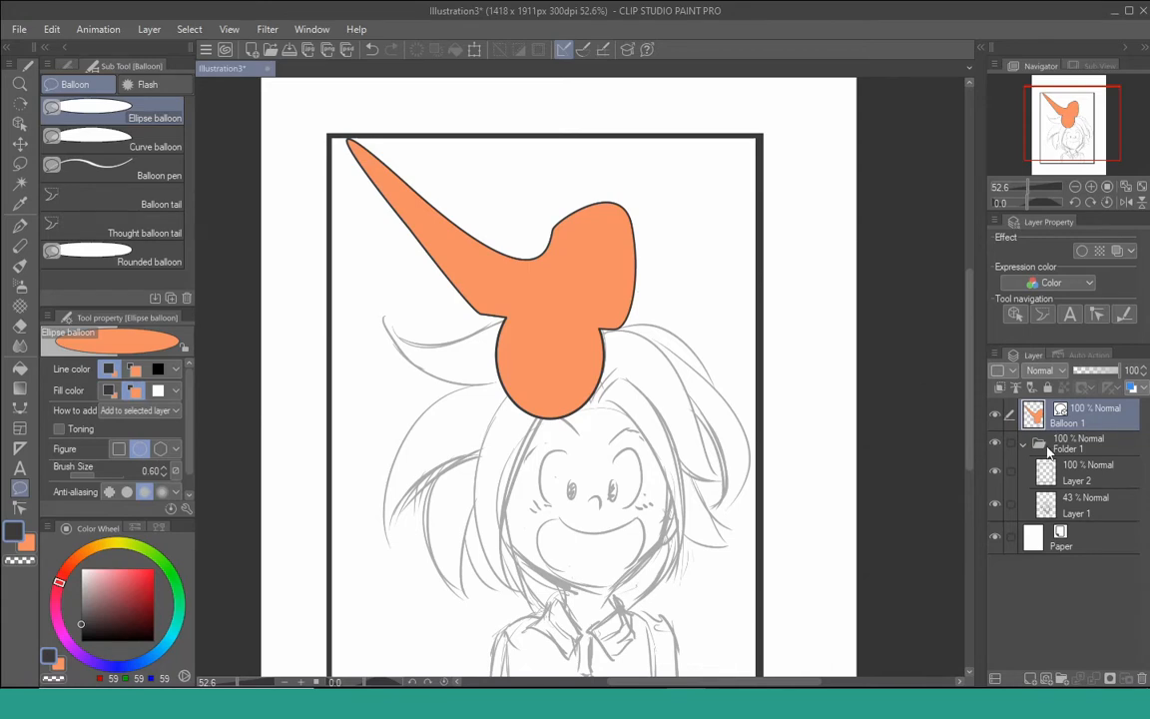
drag(1110, 427, 1142, 678)
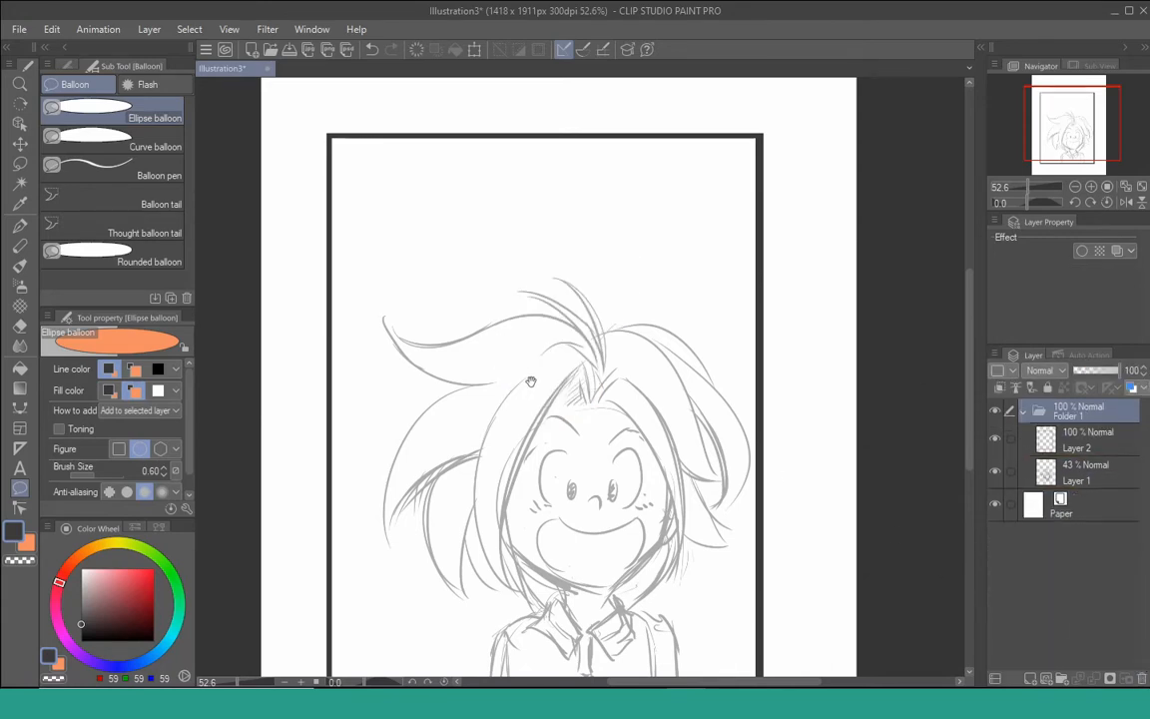
Draw a large rounded balloon in the frame's upper left area and a smaller one over the character's forehead
drag(530, 383, 494, 352)
click(138, 261)
drag(418, 170, 636, 451)
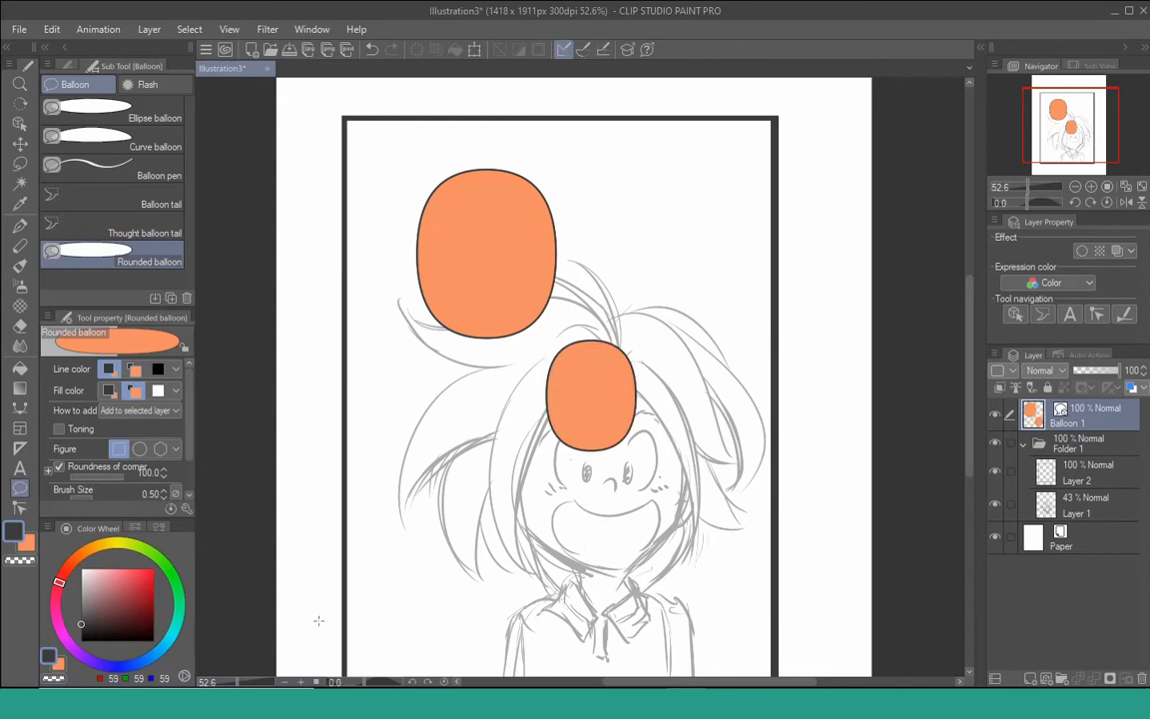
Add straight balloon tails from the large balloon to the small one and from the small balloon towards the face
click(170, 200)
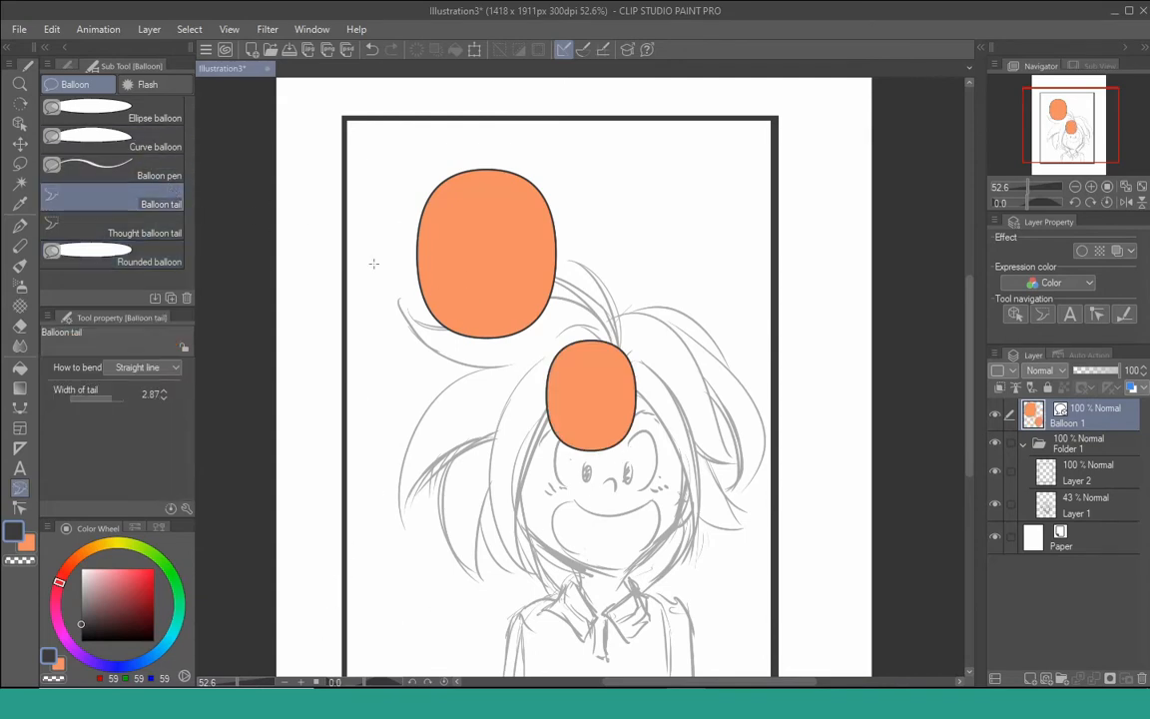
mouse_move(497, 297)
mouse_down()
mouse_move(524, 354)
mouse_move(554, 357)
mouse_up()
drag(624, 439, 552, 476)
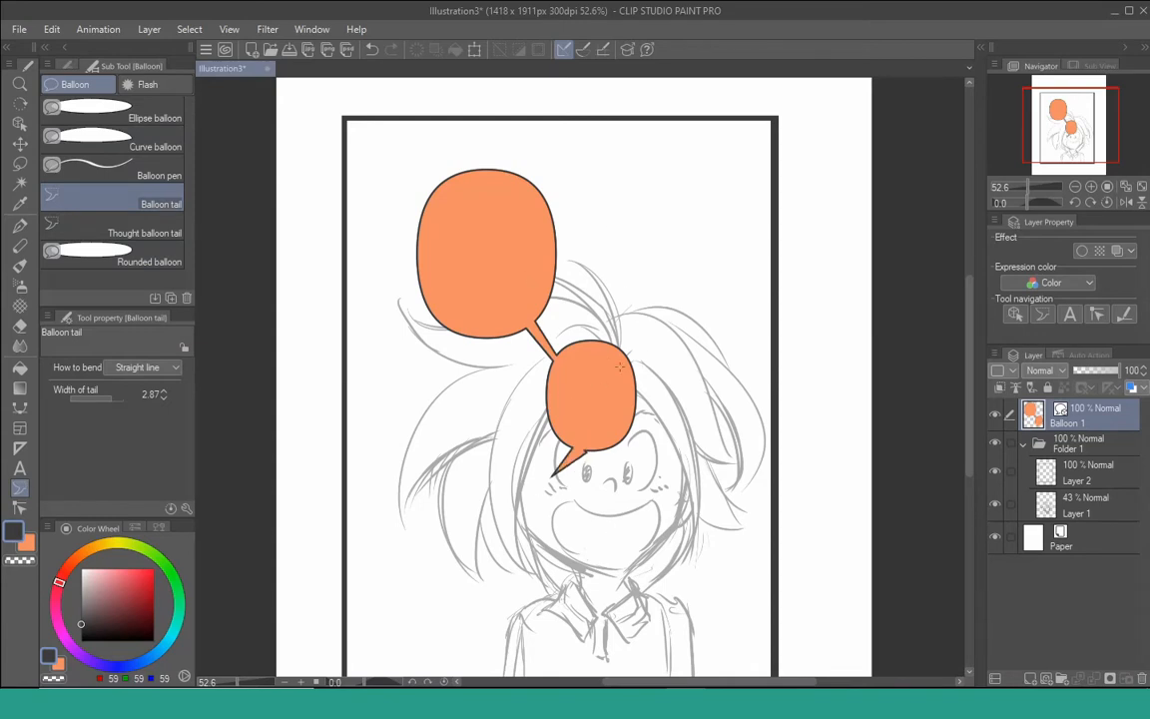
Select the small balloon as an individual object and thicken its outline by increasing its brush size
key(o)
click(590, 396)
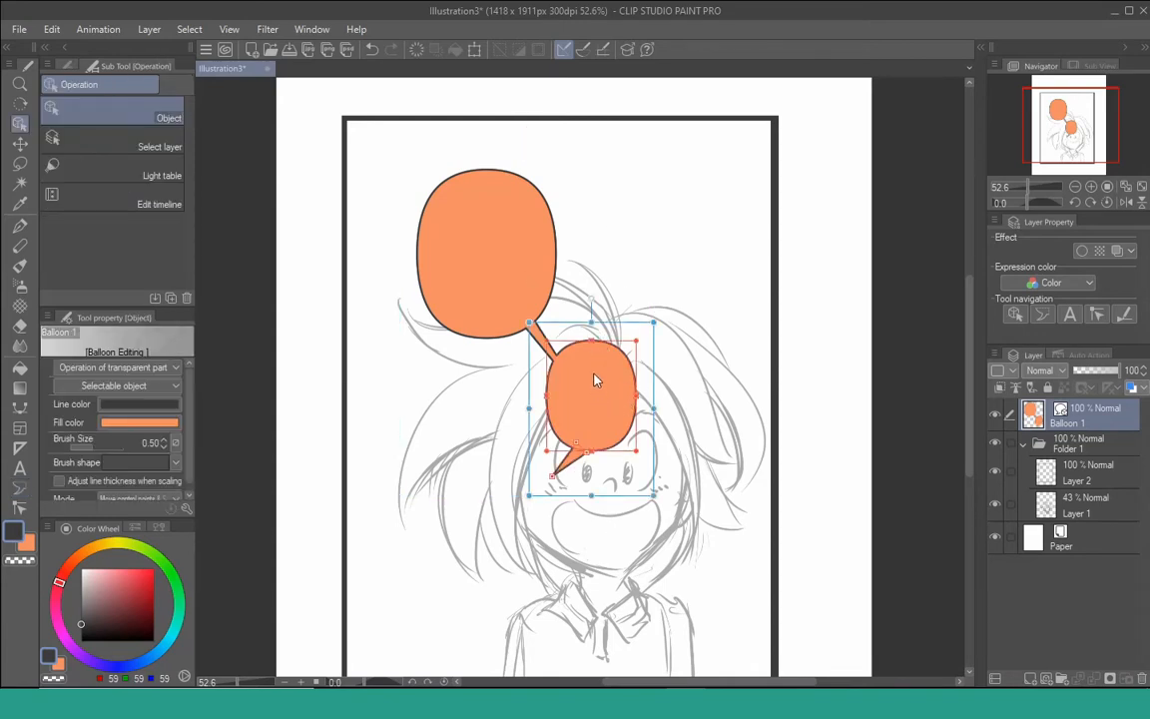
click(661, 227)
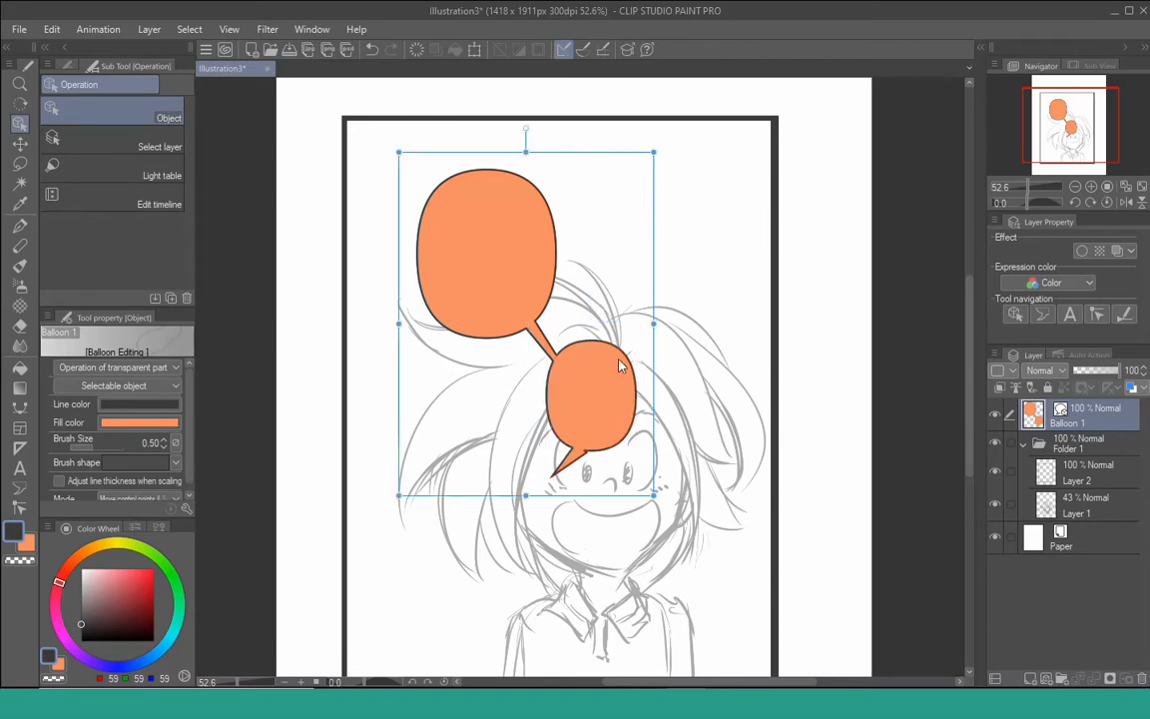
click(611, 399)
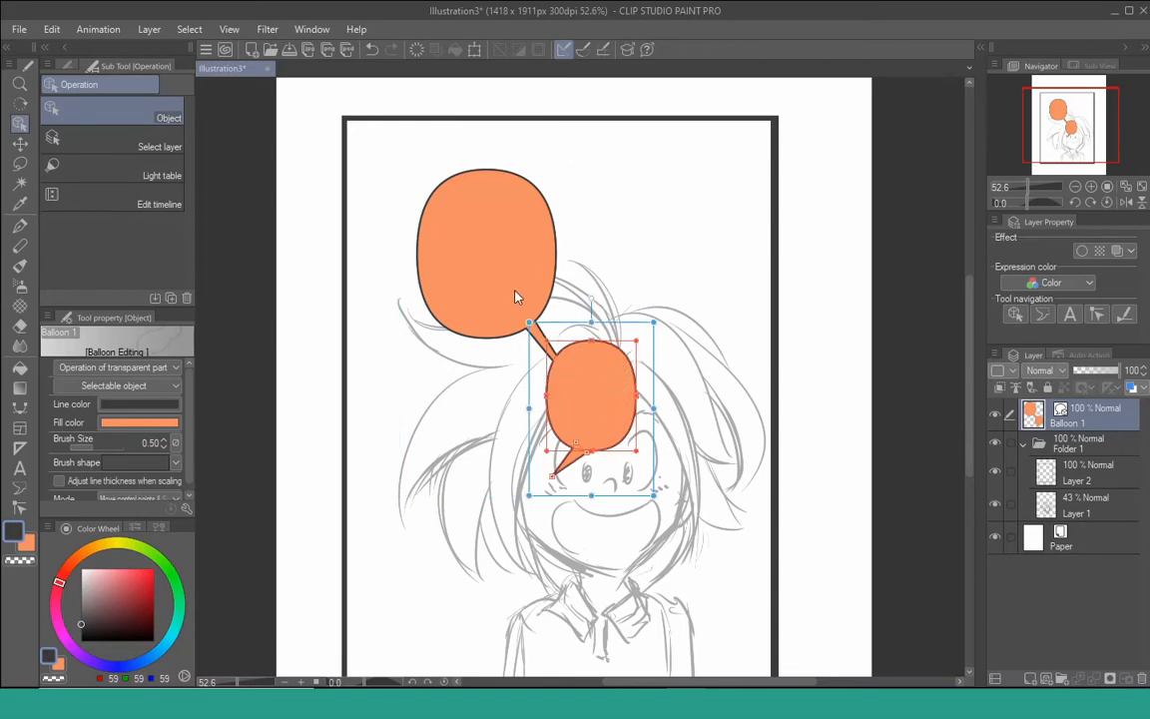
click(520, 261)
click(586, 355)
click(162, 440)
click(163, 439)
click(163, 439)
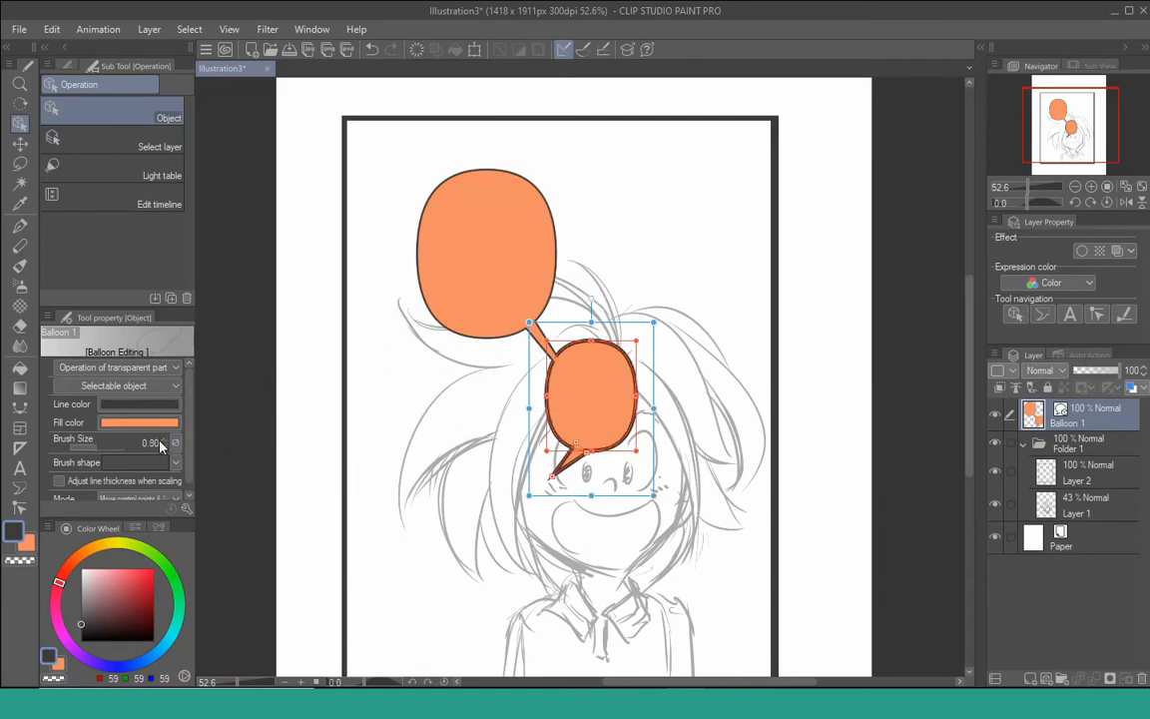
click(163, 440)
click(302, 420)
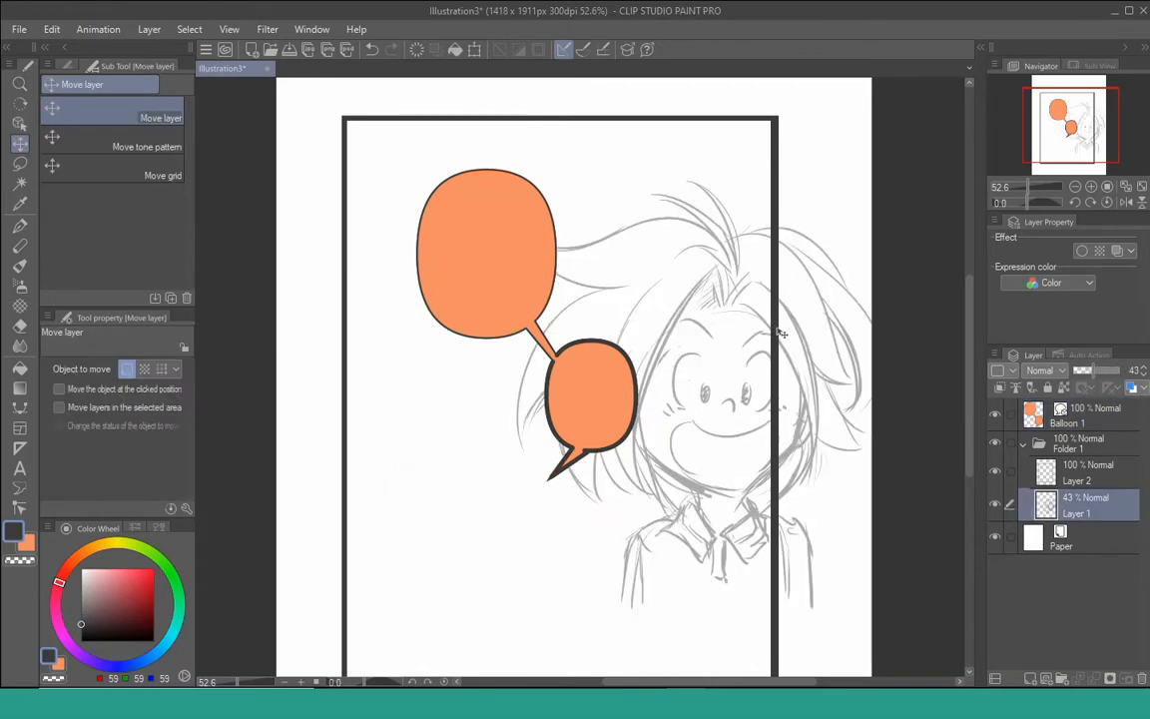
Undo the accidental move of the sketch layer and reselect the balloon layer
key(ctrl+z)
click(1087, 413)
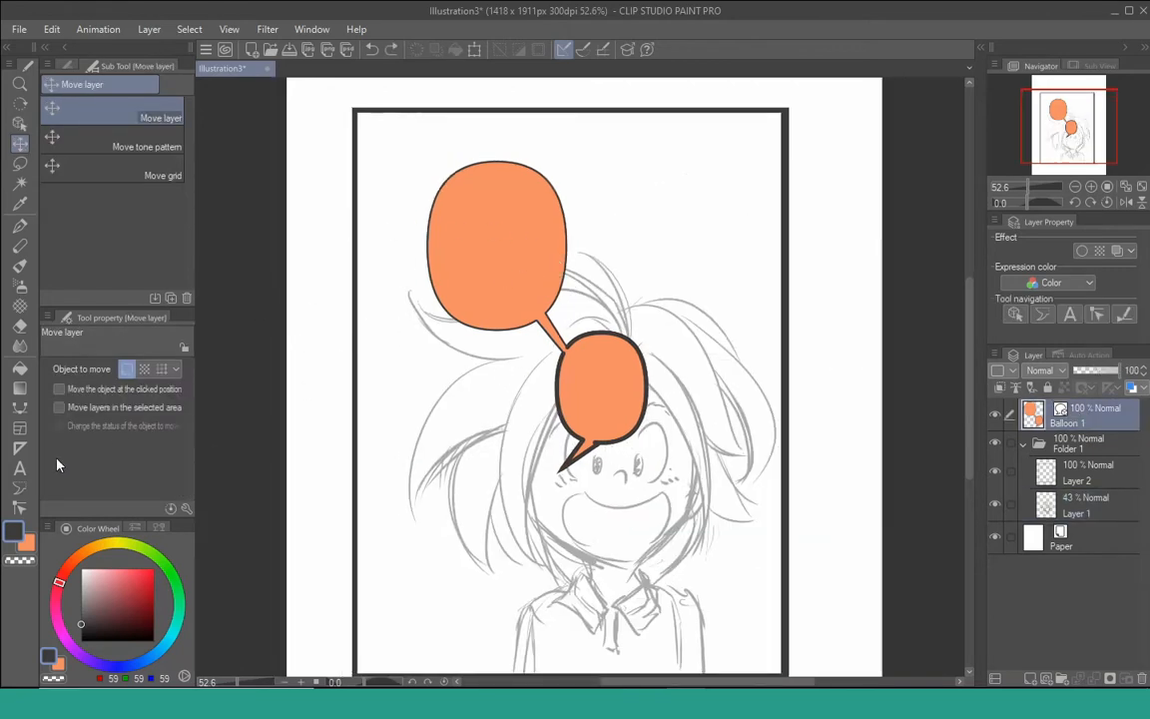
Set the Curve balloon tool's adding method to Create new layer
click(20, 408)
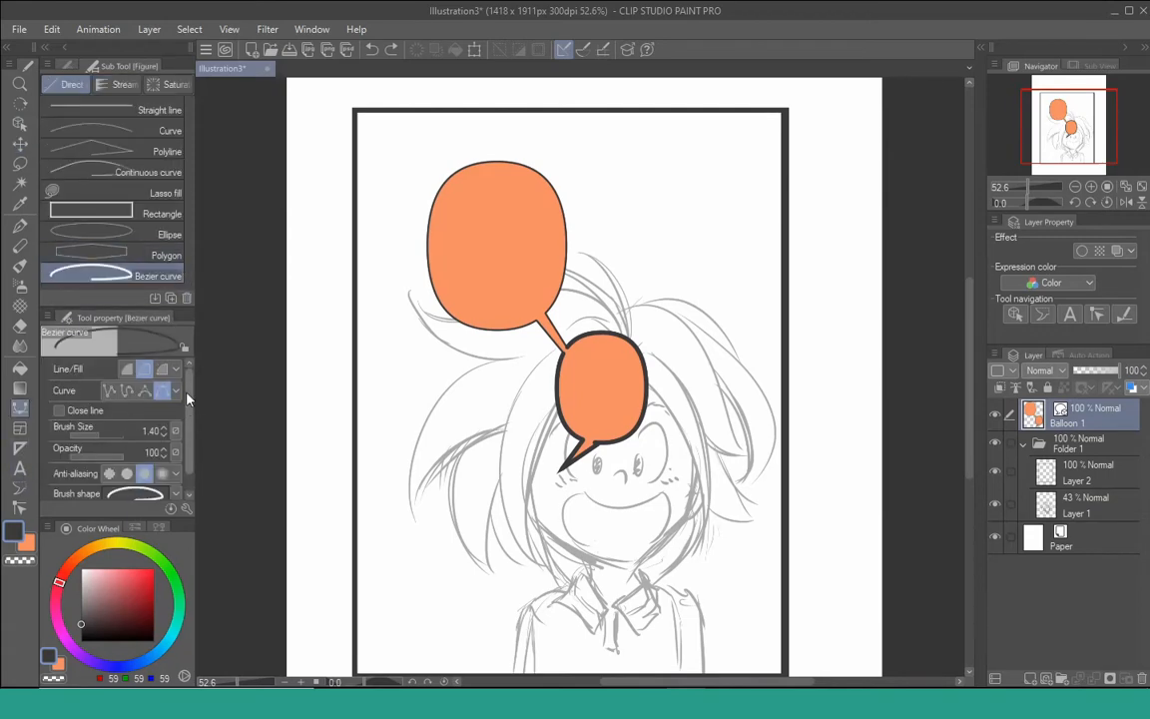
click(20, 487)
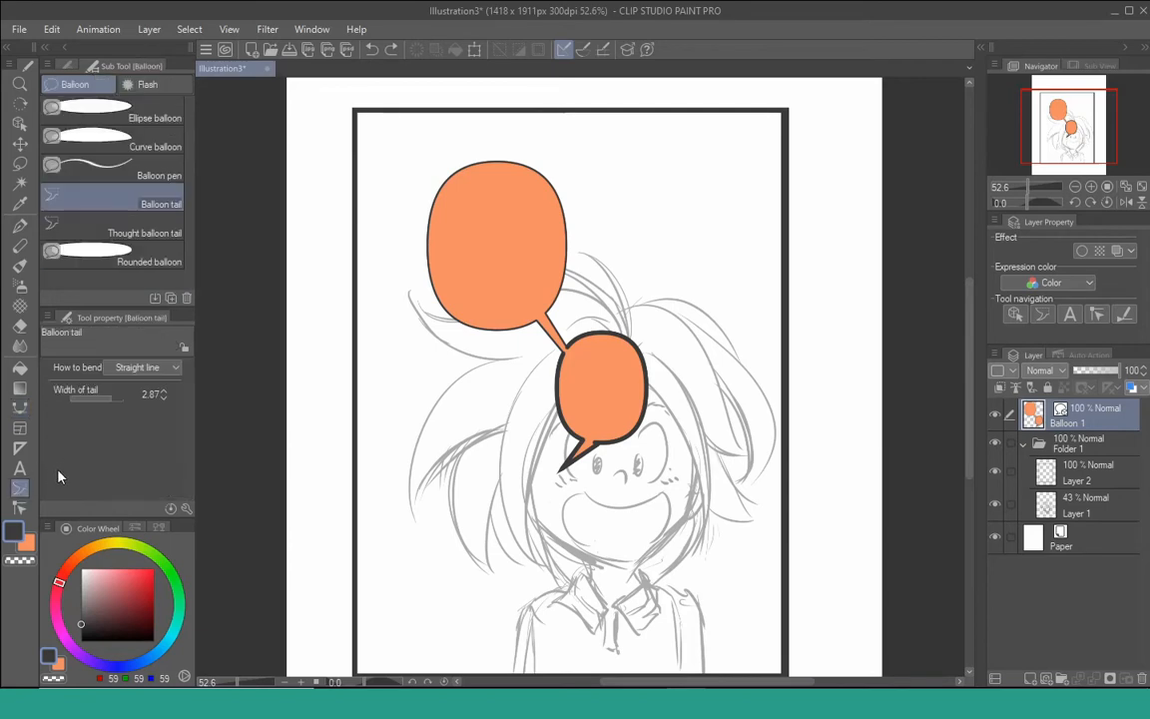
click(144, 145)
click(140, 410)
click(158, 377)
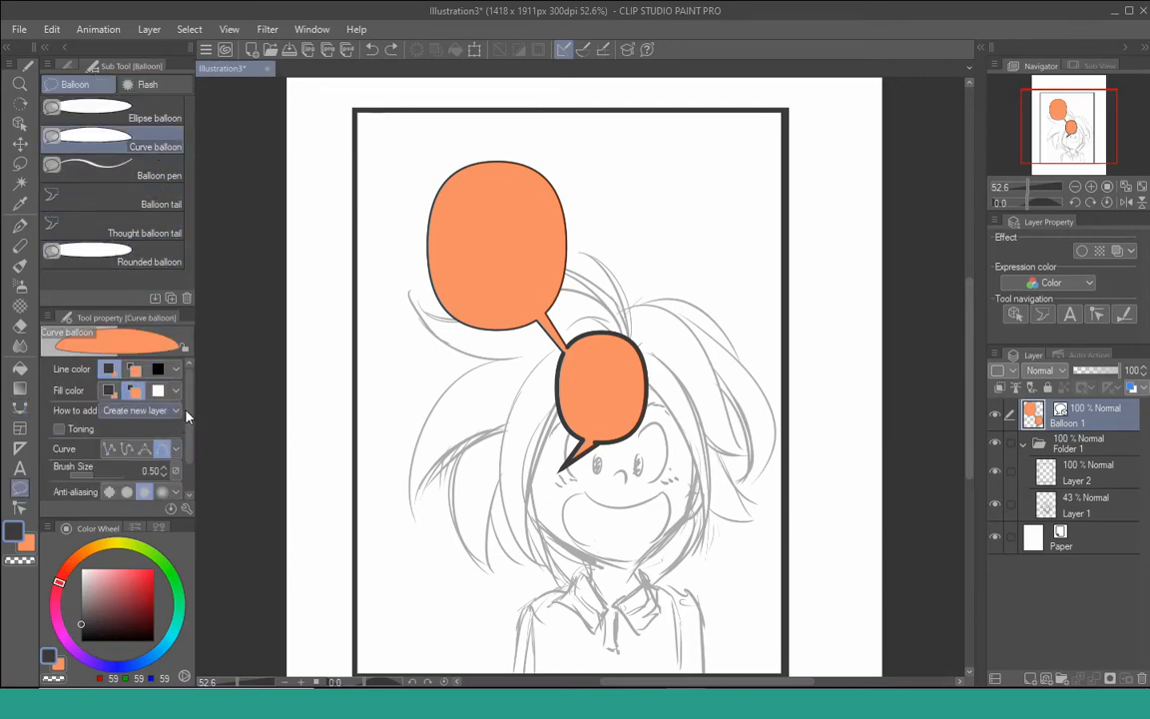
click(120, 255)
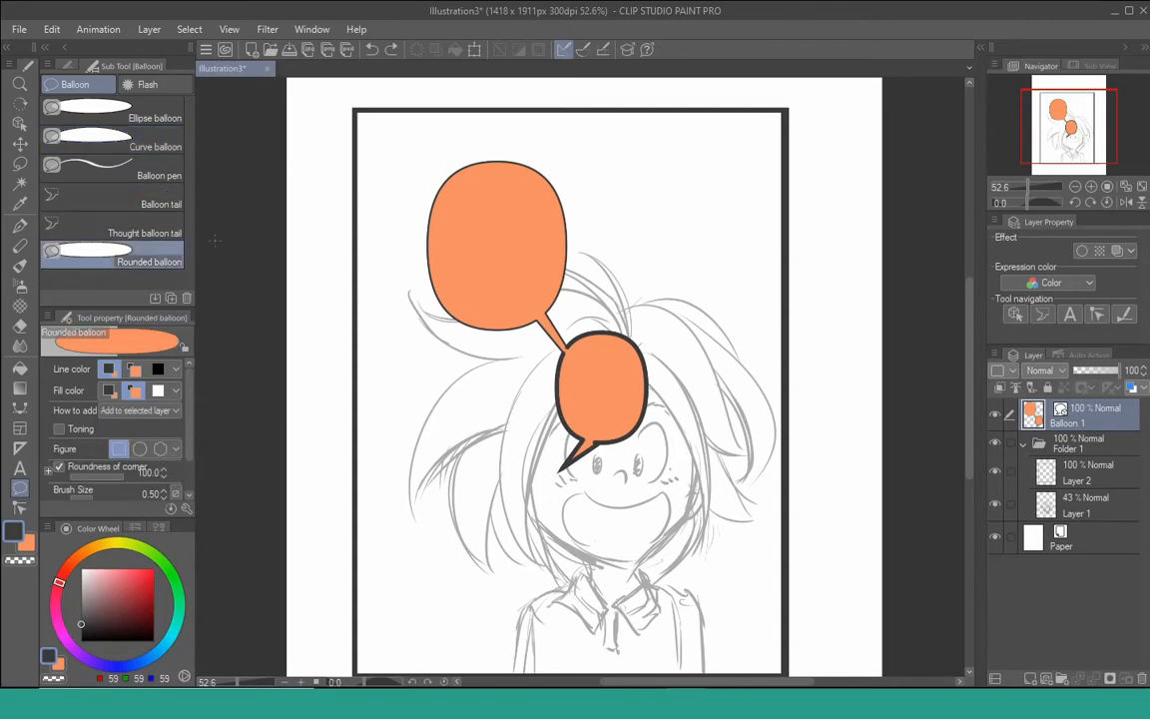
click(145, 144)
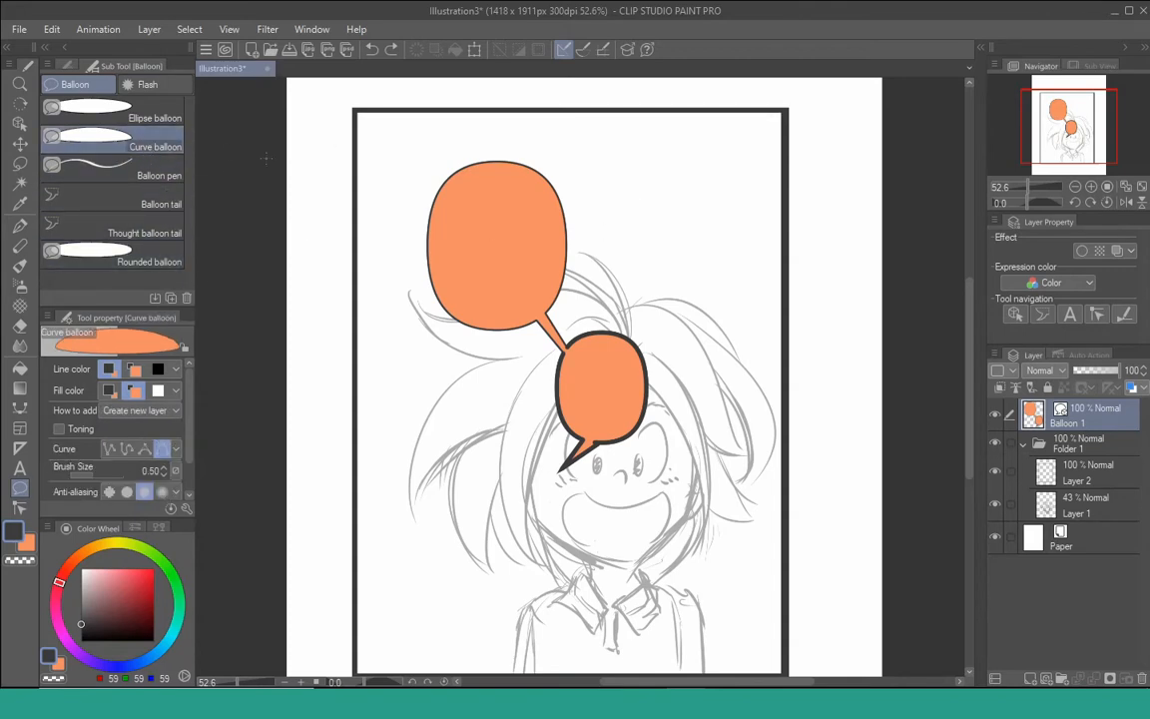
Draw a four-sided curve balloon to the right of the large rounded balloon, on its own new layer
click(602, 173)
click(617, 281)
click(738, 281)
click(732, 193)
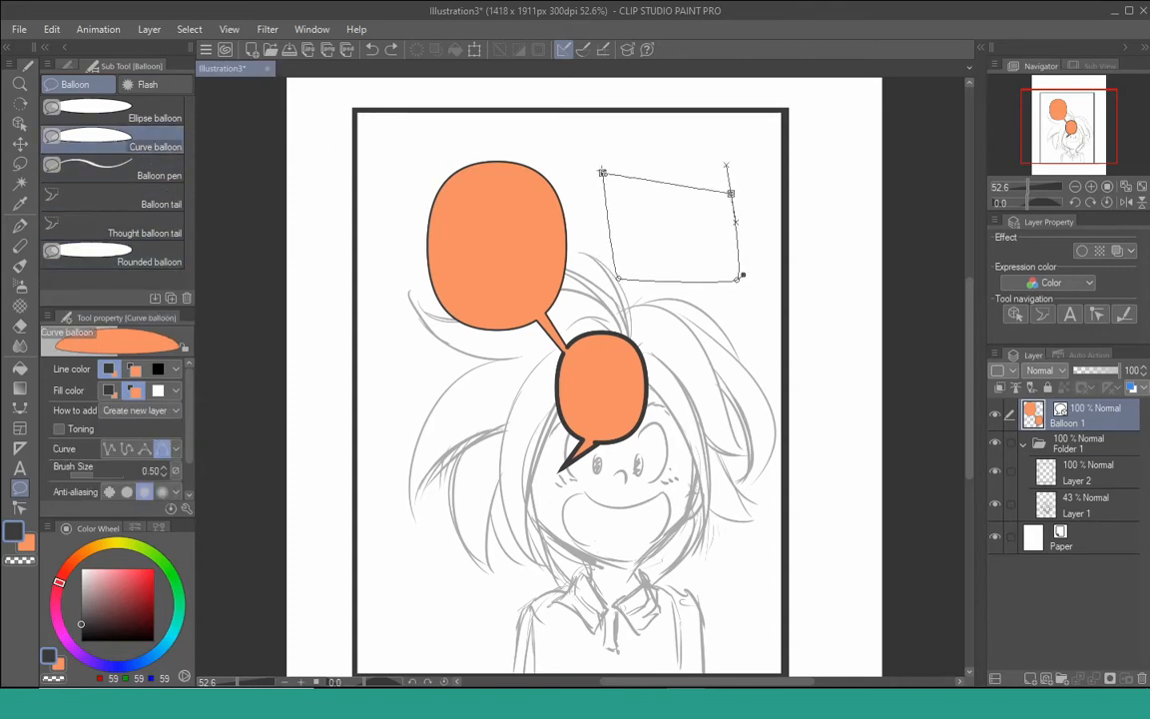
click(604, 175)
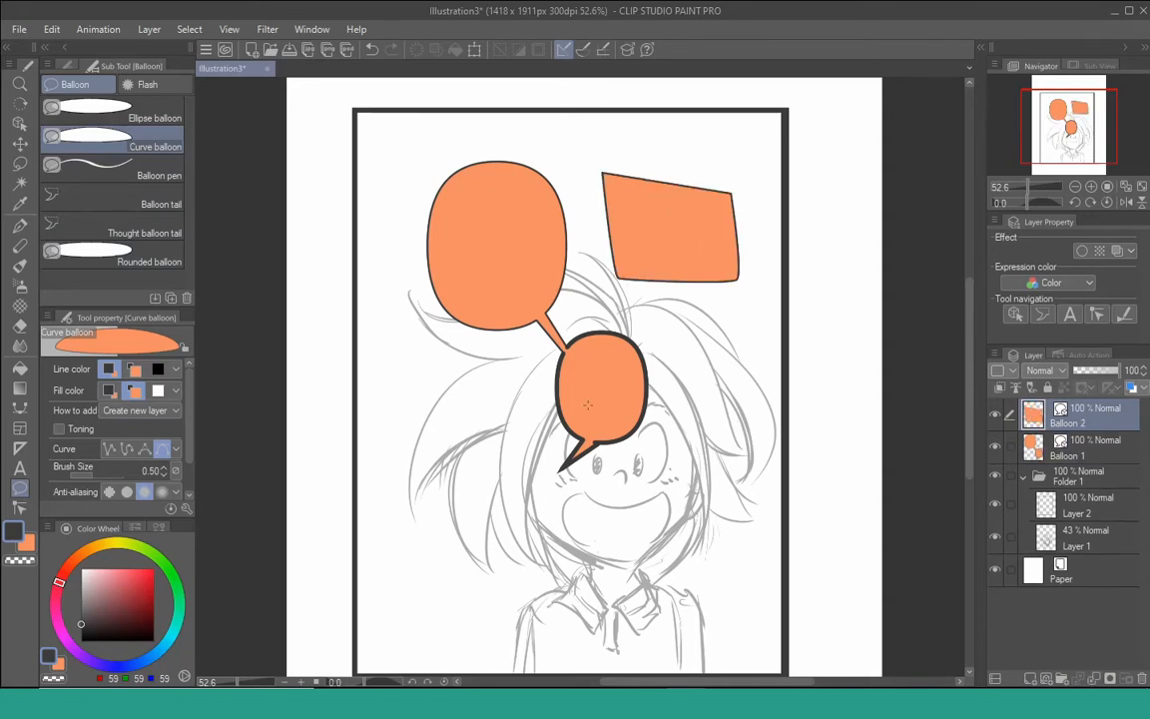
Draw a small diamond-shaped curve balloon inside the four-sided balloon, on another new layer
click(639, 227)
click(676, 204)
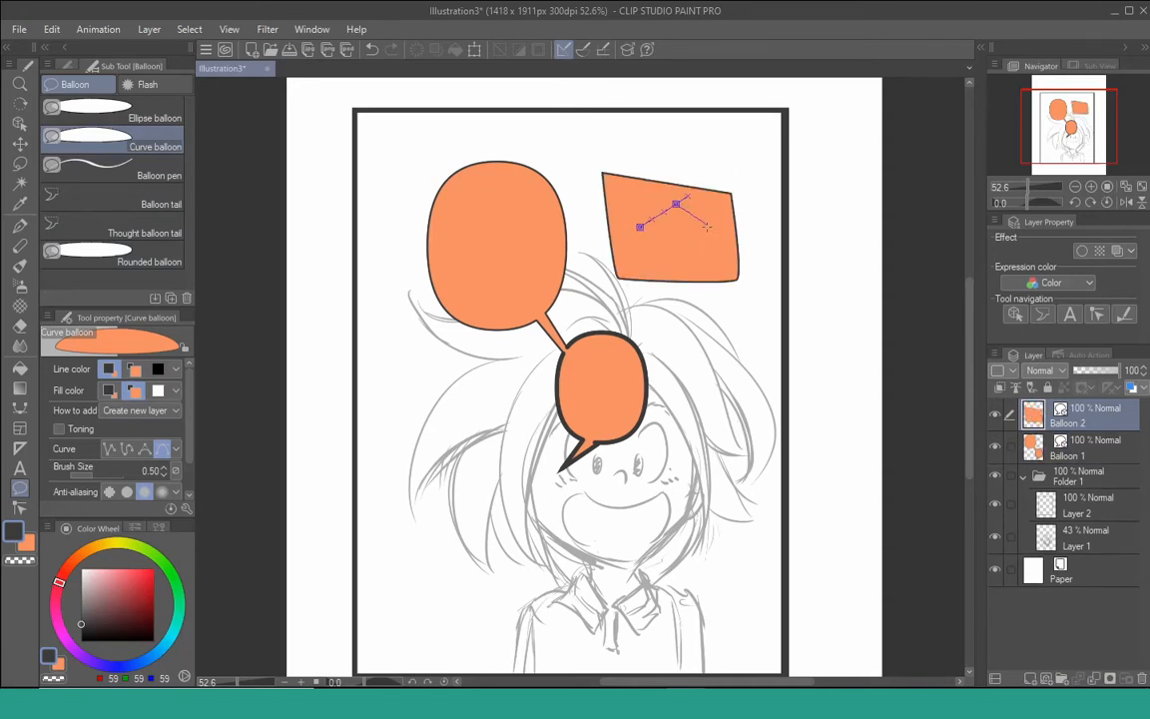
click(706, 230)
click(639, 227)
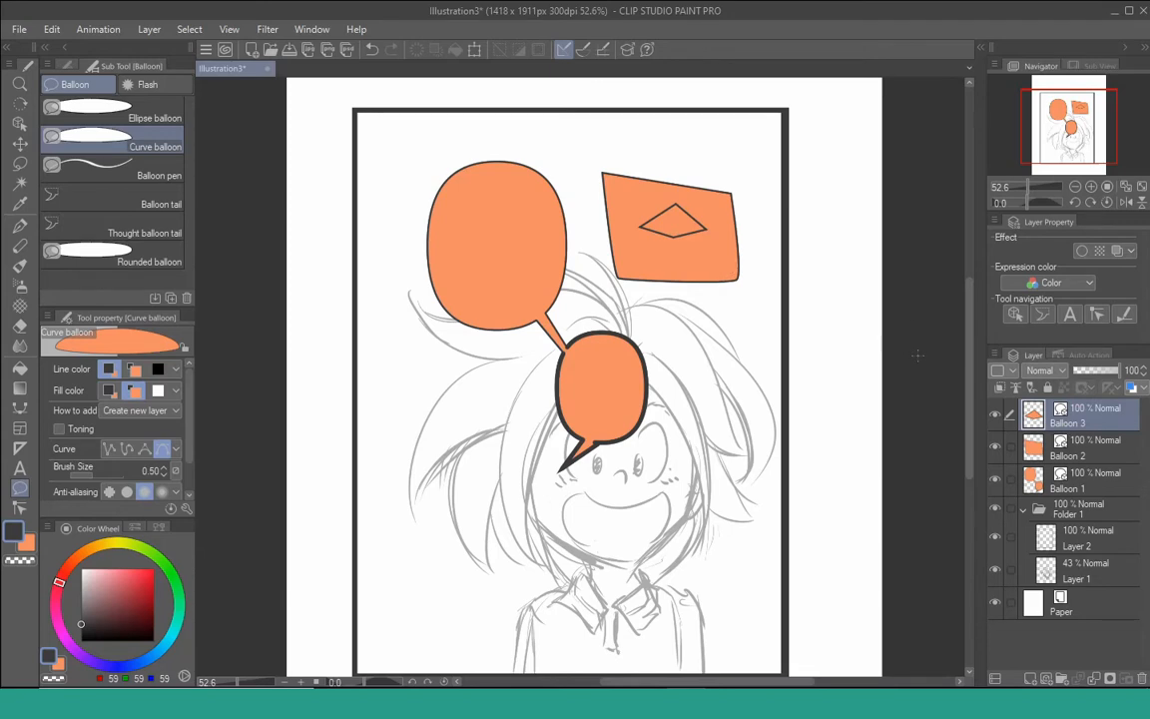
Delete all three balloon layers together, leaving only the folder with the sketch and the paper
shift+click(1095, 480)
drag(1096, 480, 1142, 679)
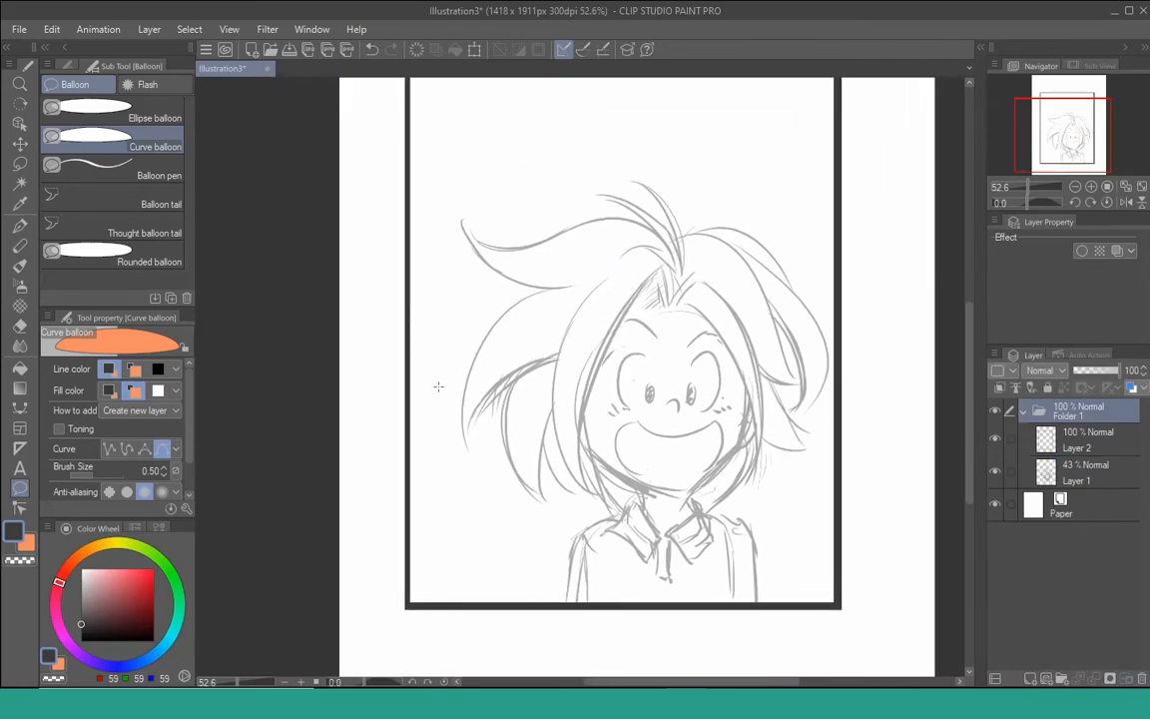
Activate the Bezier curve figure tool for drawing over the character sketch
key(u)
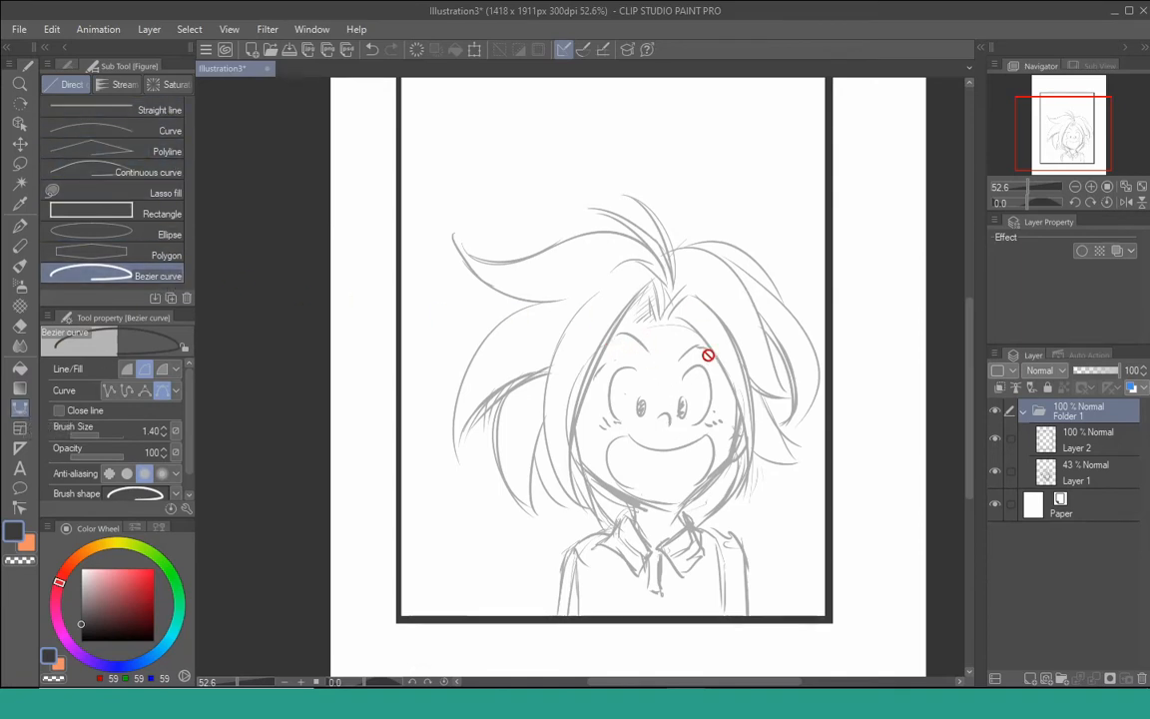
drag(817, 422, 807, 408)
key(ctrl+space)
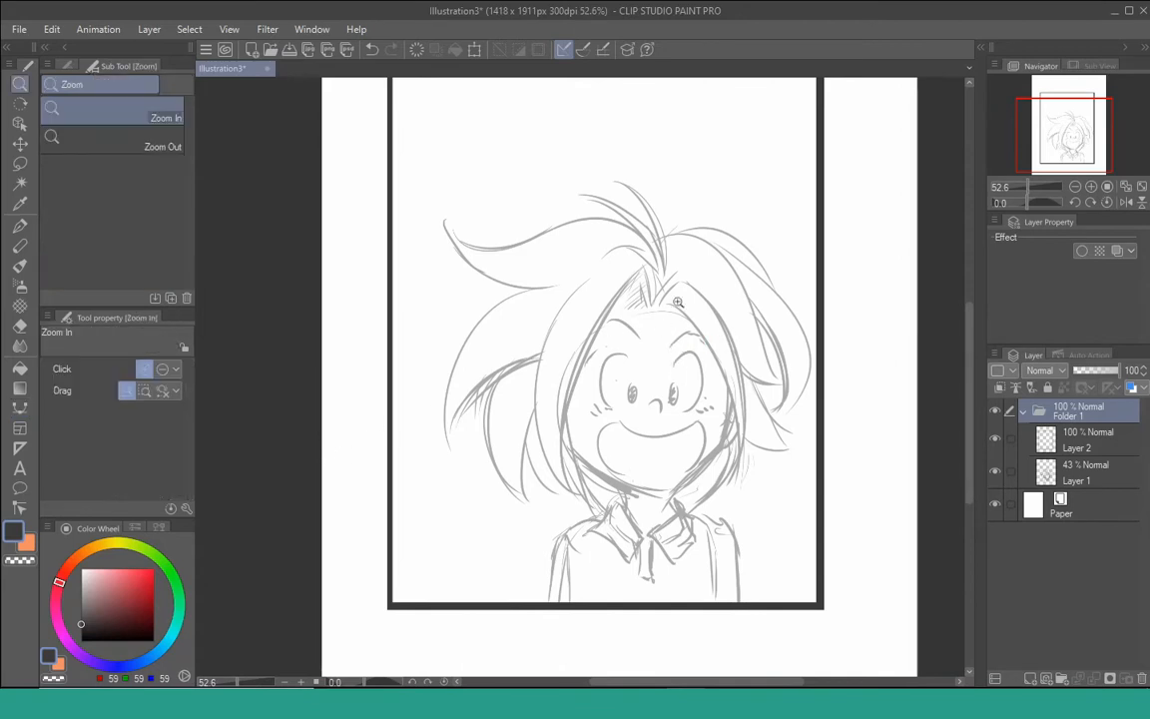
drag(652, 304, 629, 312)
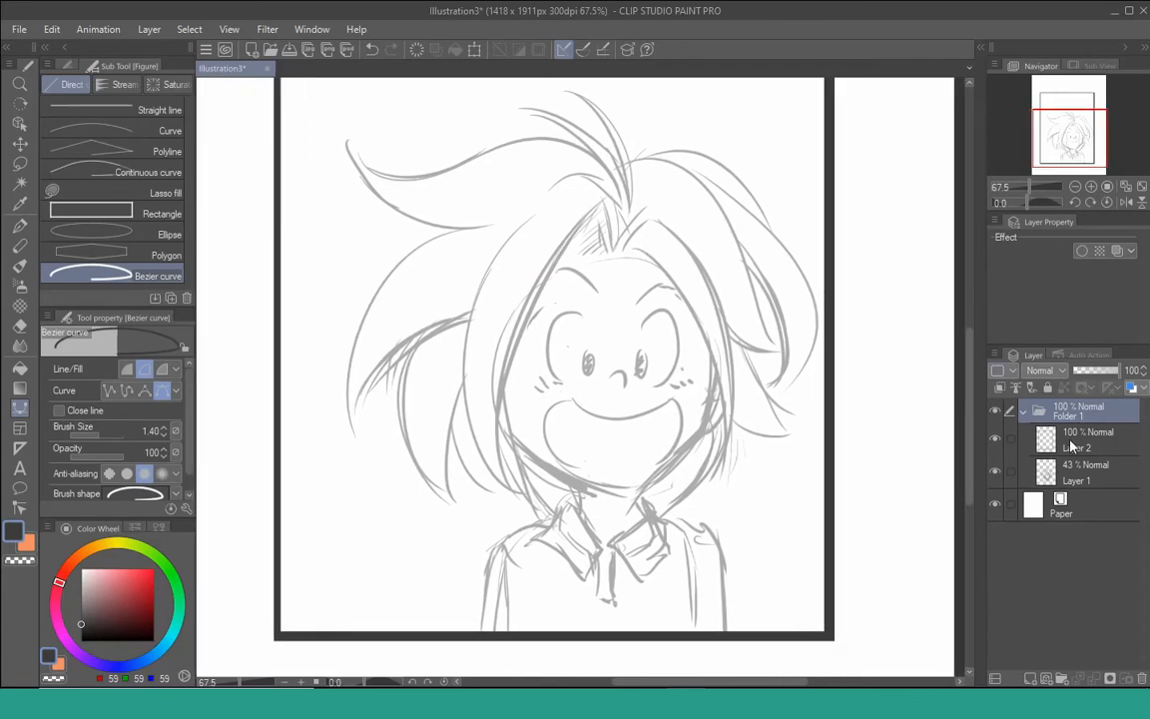
Select Layer 2 and toggle its visibility to examine what it contains, leaving it shown
click(1070, 446)
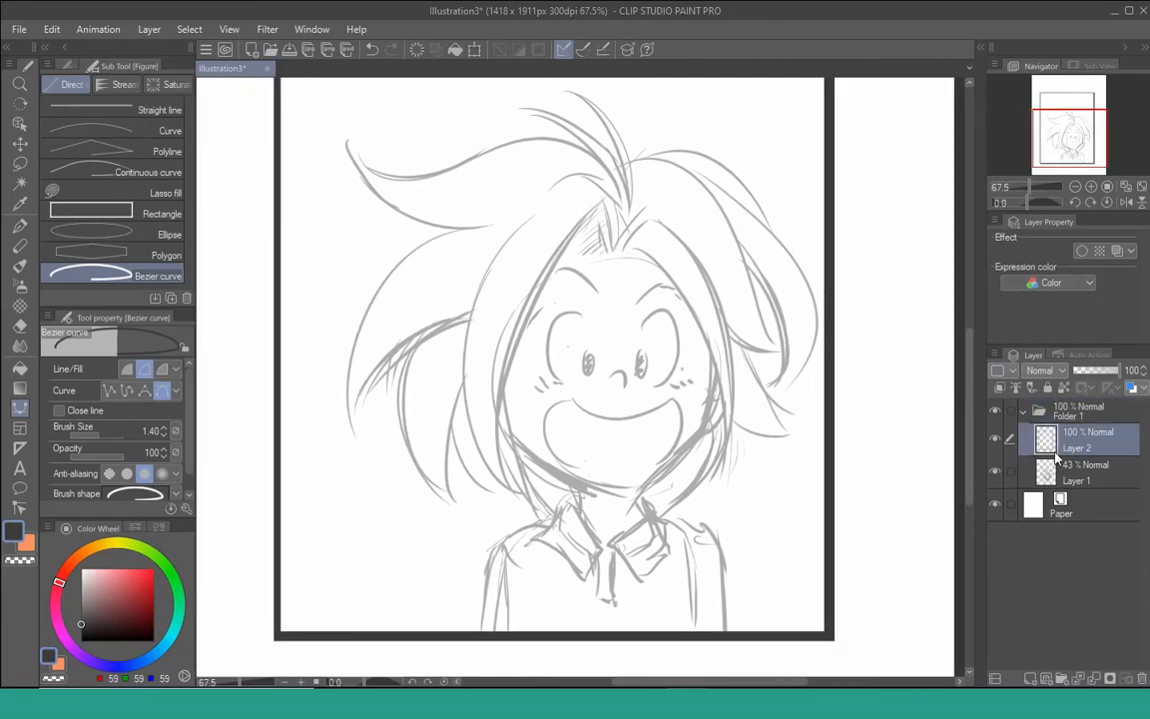
click(994, 440)
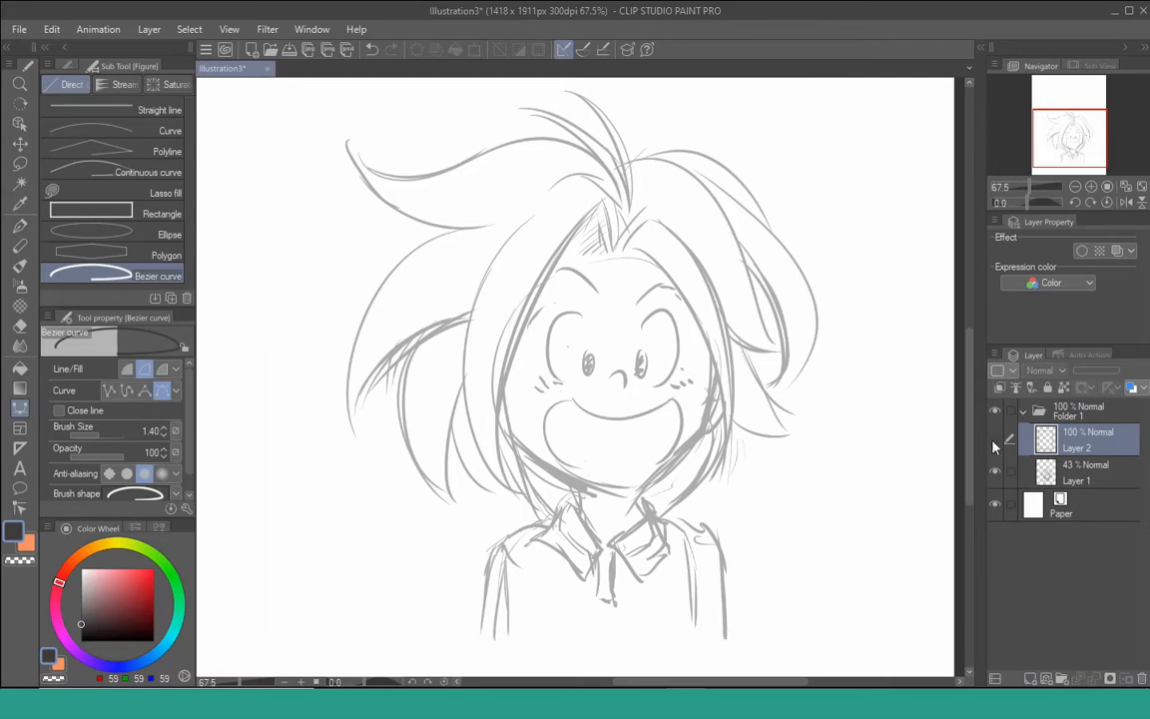
click(993, 439)
click(993, 439)
click(994, 439)
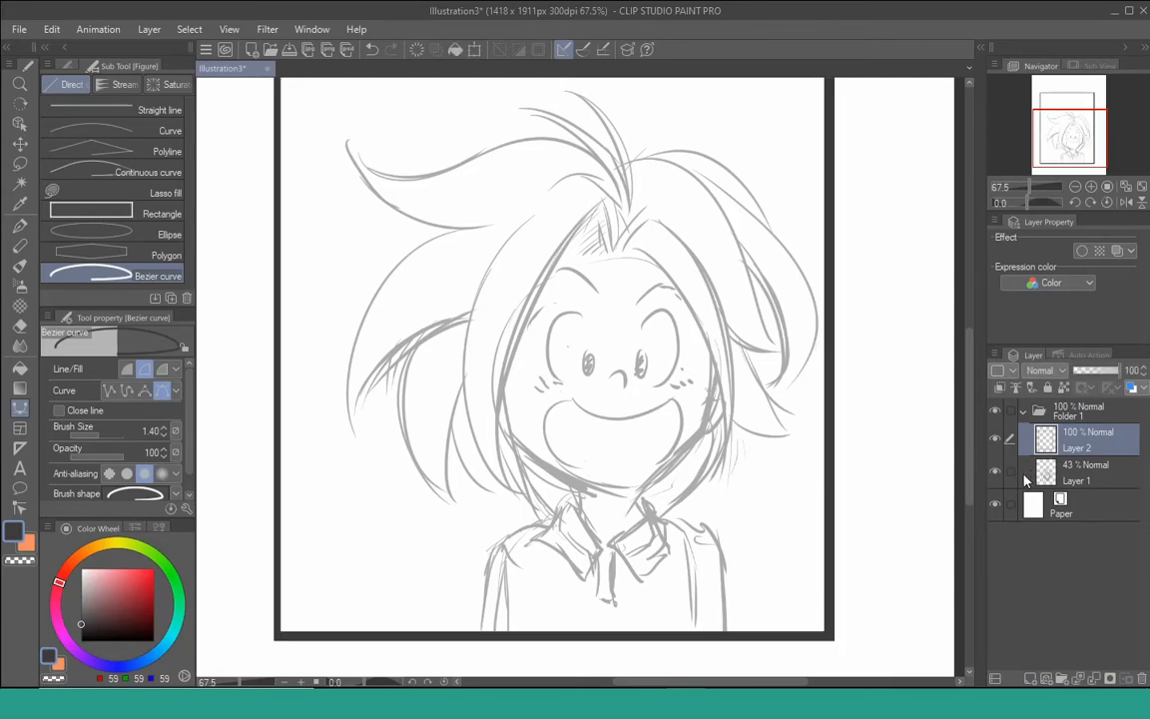
Select Layer 1 and toggle its visibility to examine what it contains, leaving it shown
click(1019, 477)
click(995, 474)
click(995, 473)
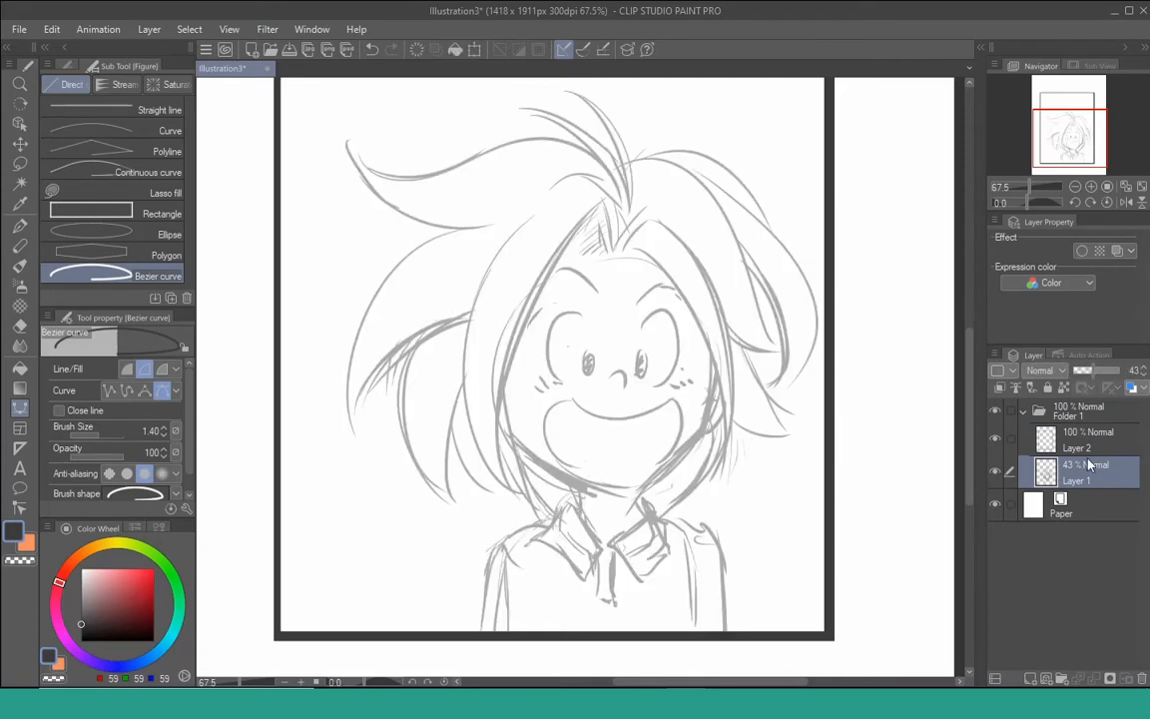
Add a new vector layer directly above the sketch on Layer 1
click(1075, 454)
click(1082, 472)
click(1053, 680)
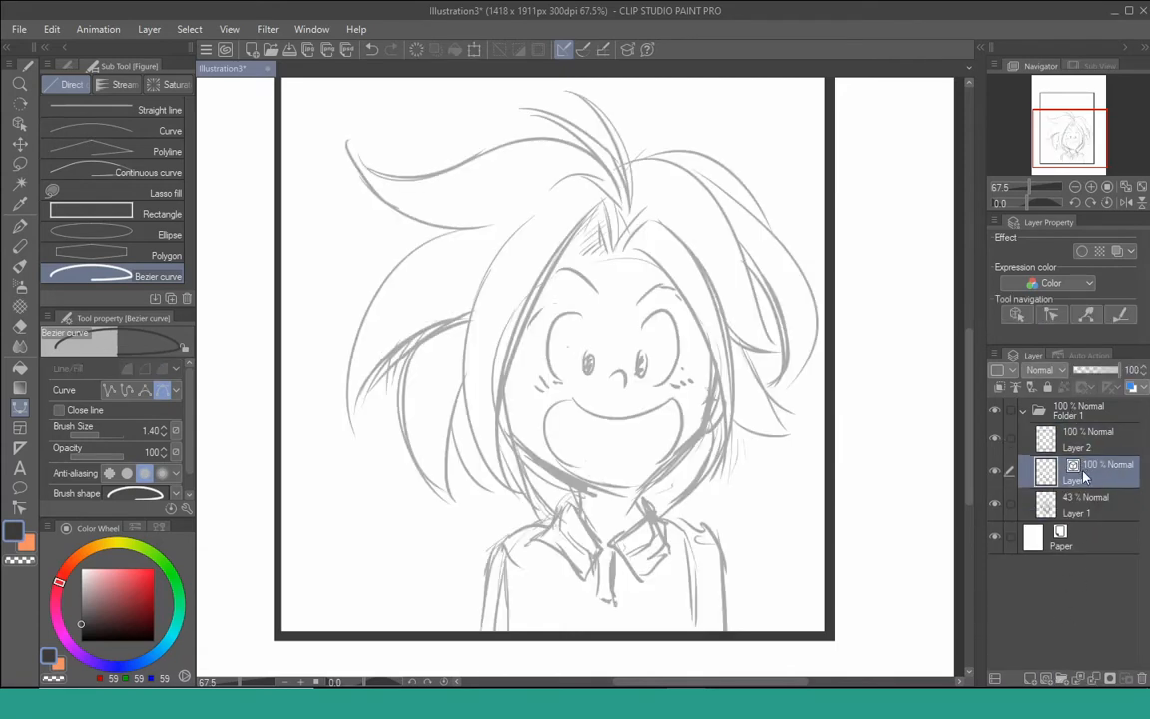
Trace the upper edge of the large hair sweep with a smooth Bezier curve and try adjusting its control points
drag(622, 445, 613, 457)
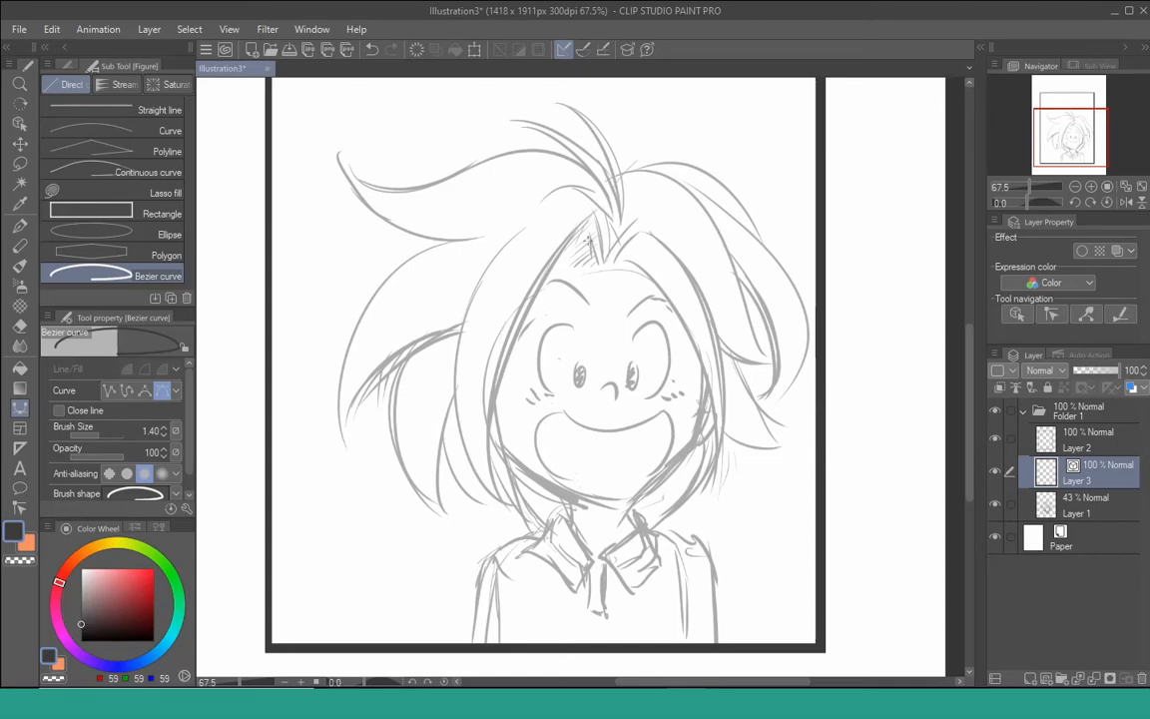
scroll(356, 274, up, 2)
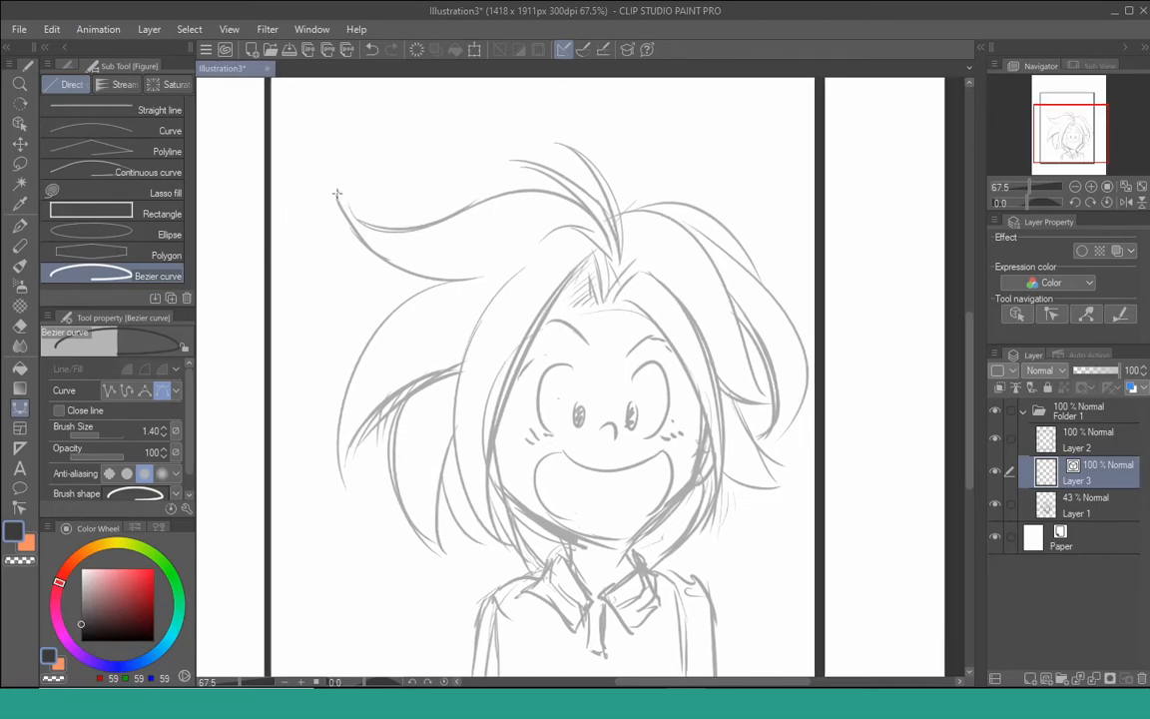
drag(350, 233, 348, 239)
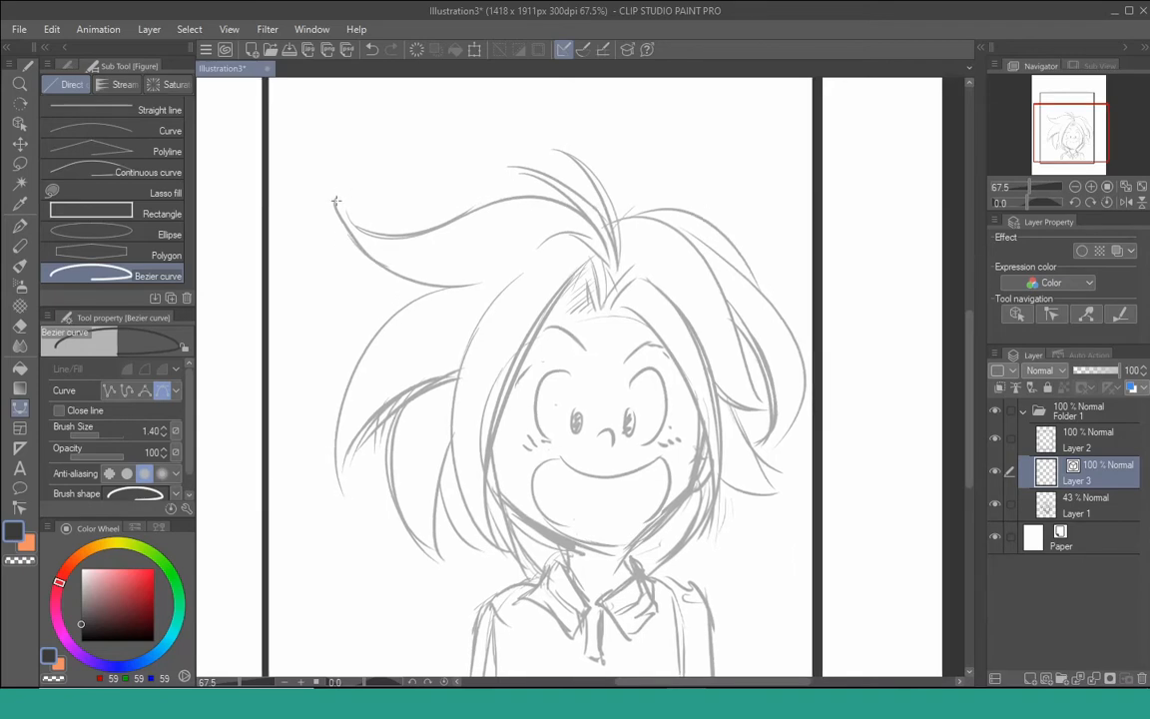
click(336, 199)
drag(467, 216, 567, 154)
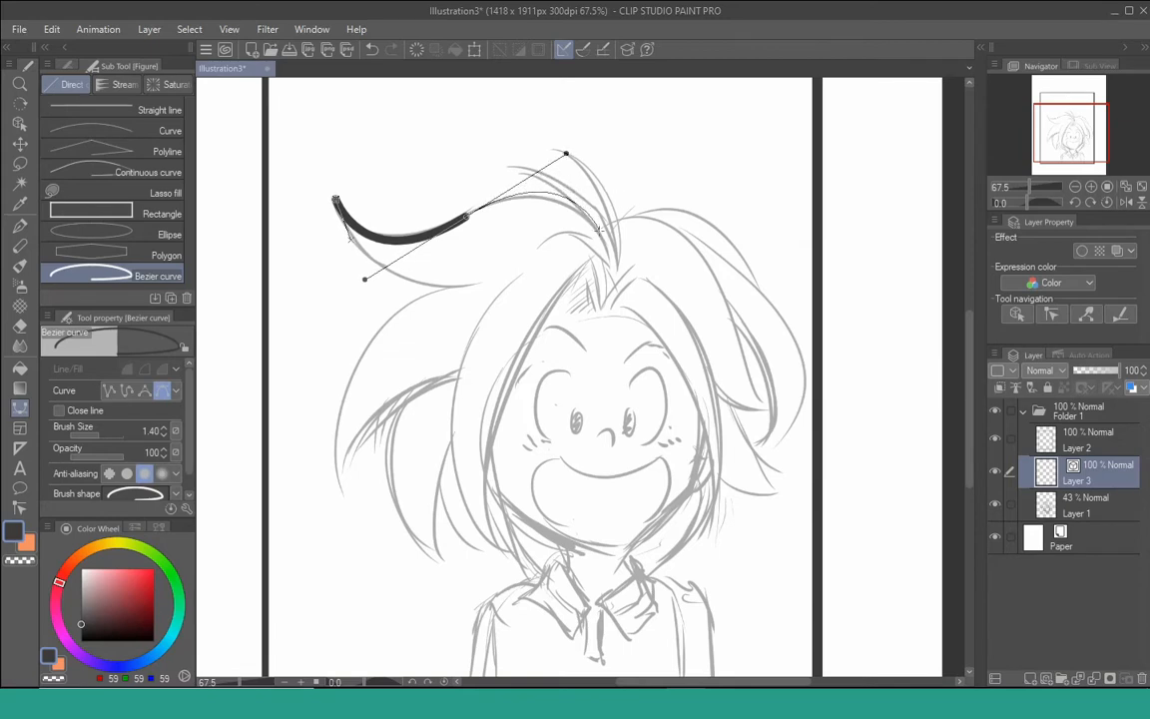
drag(606, 239, 627, 282)
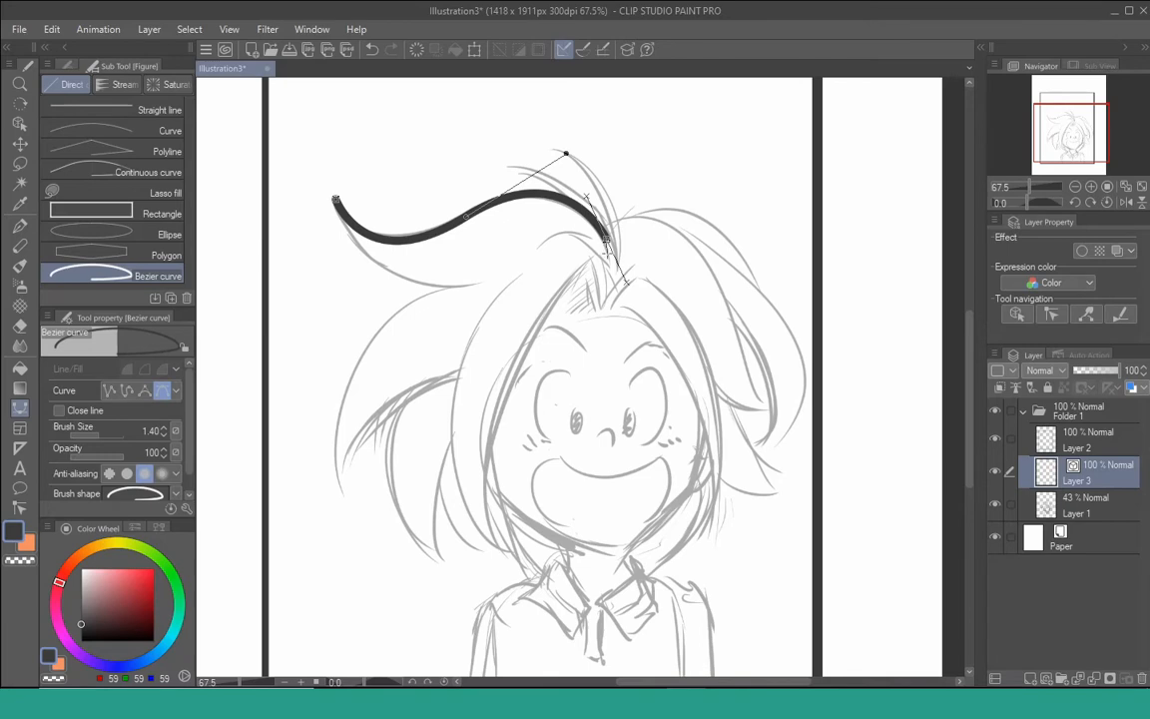
double_click(605, 243)
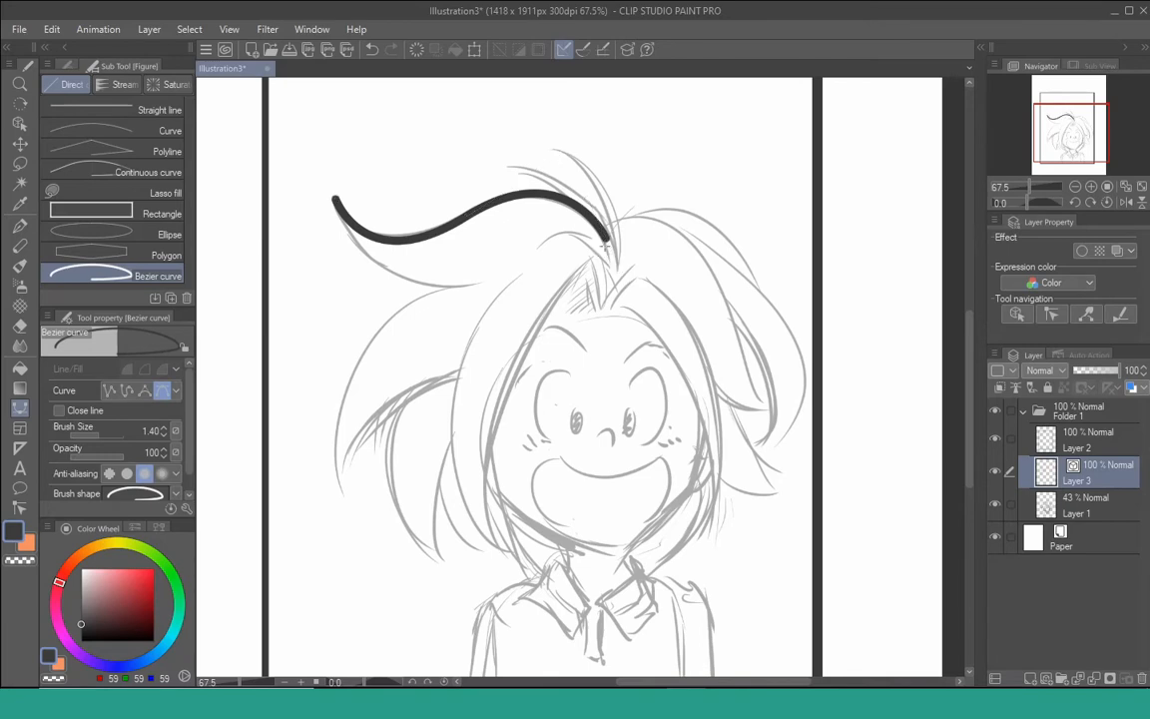
key(y)
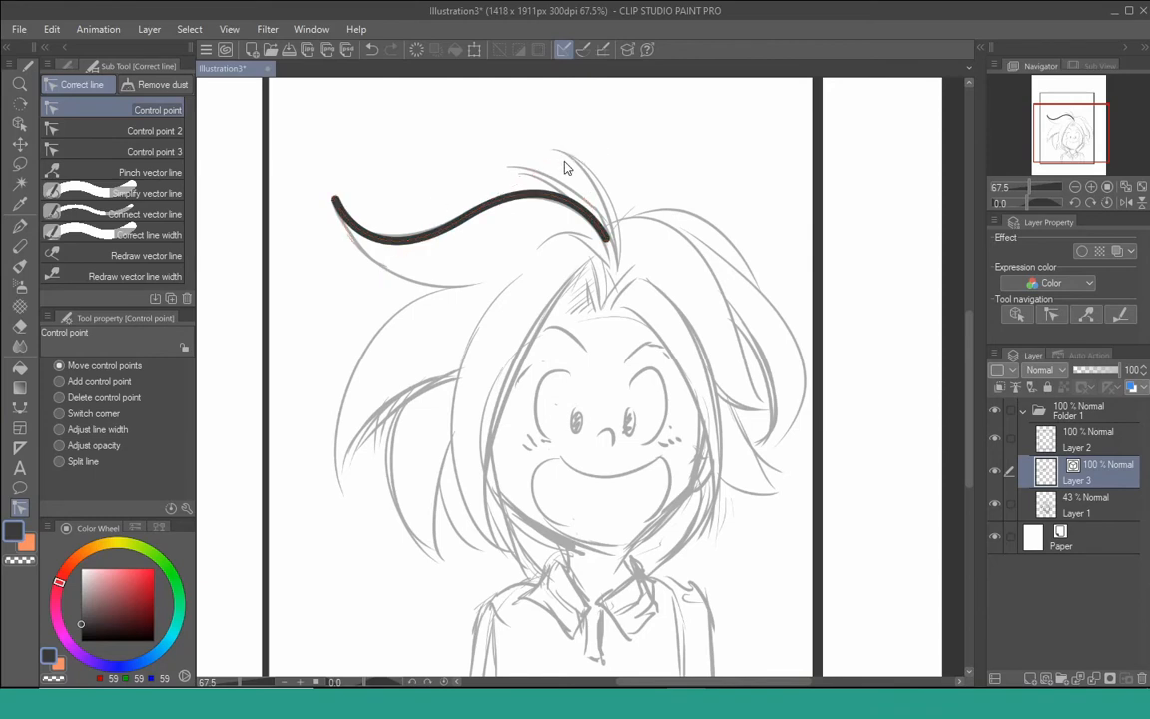
drag(566, 154, 565, 161)
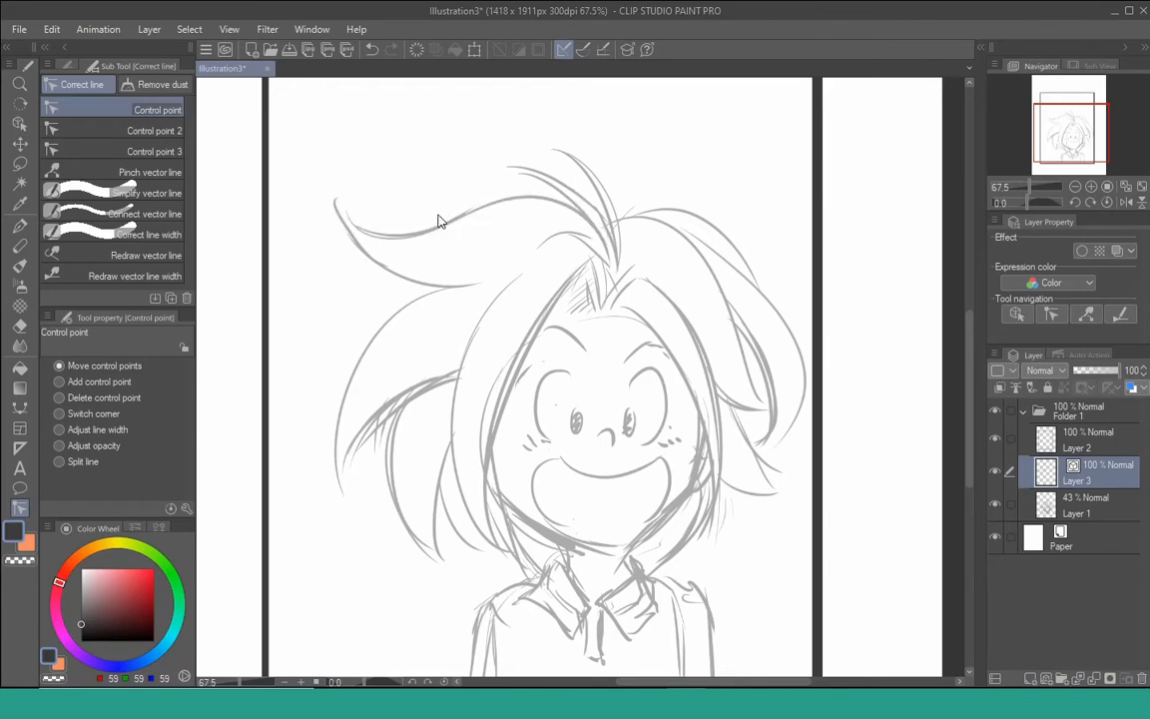
Set the Bezier curve to straight segments and draw a zigzag line with five points across the top hair sweep, undoing and redoing it once
key(u)
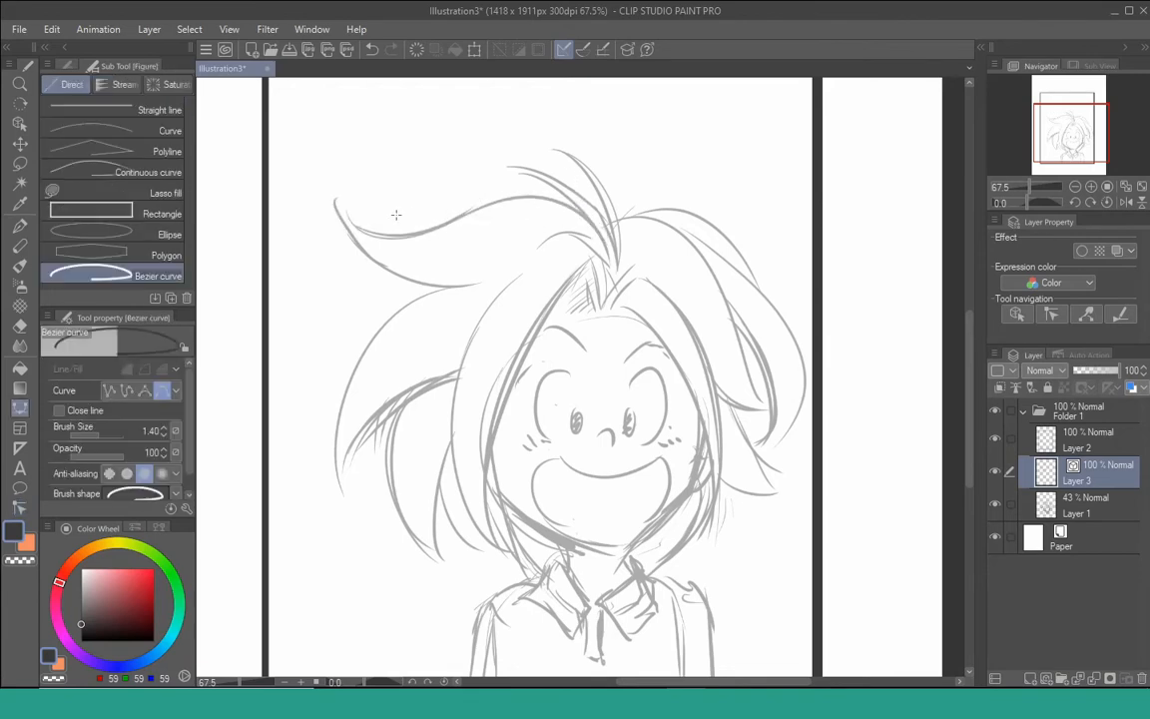
click(111, 395)
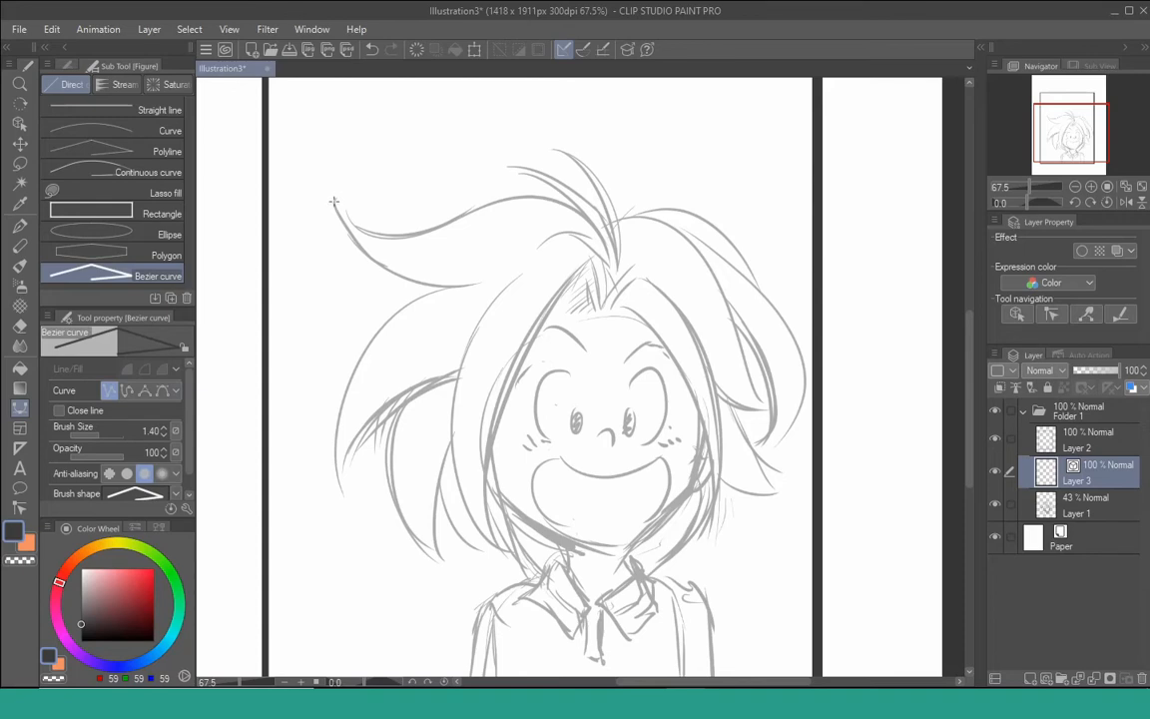
drag(334, 202, 422, 236)
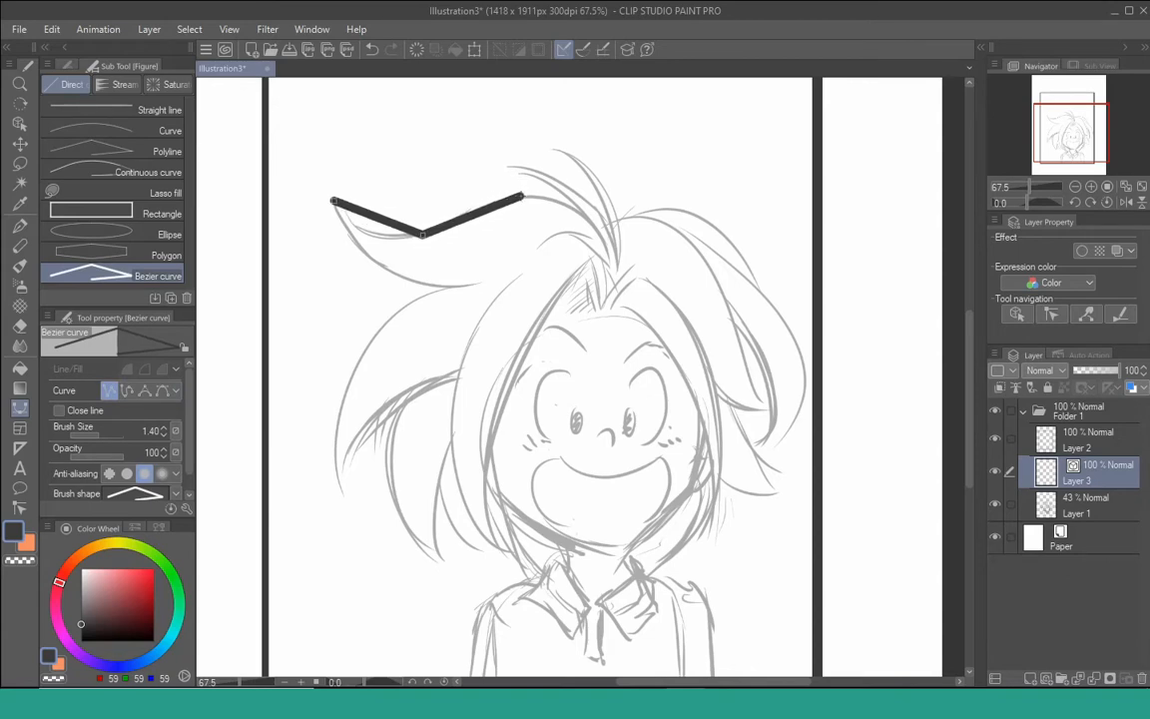
click(520, 196)
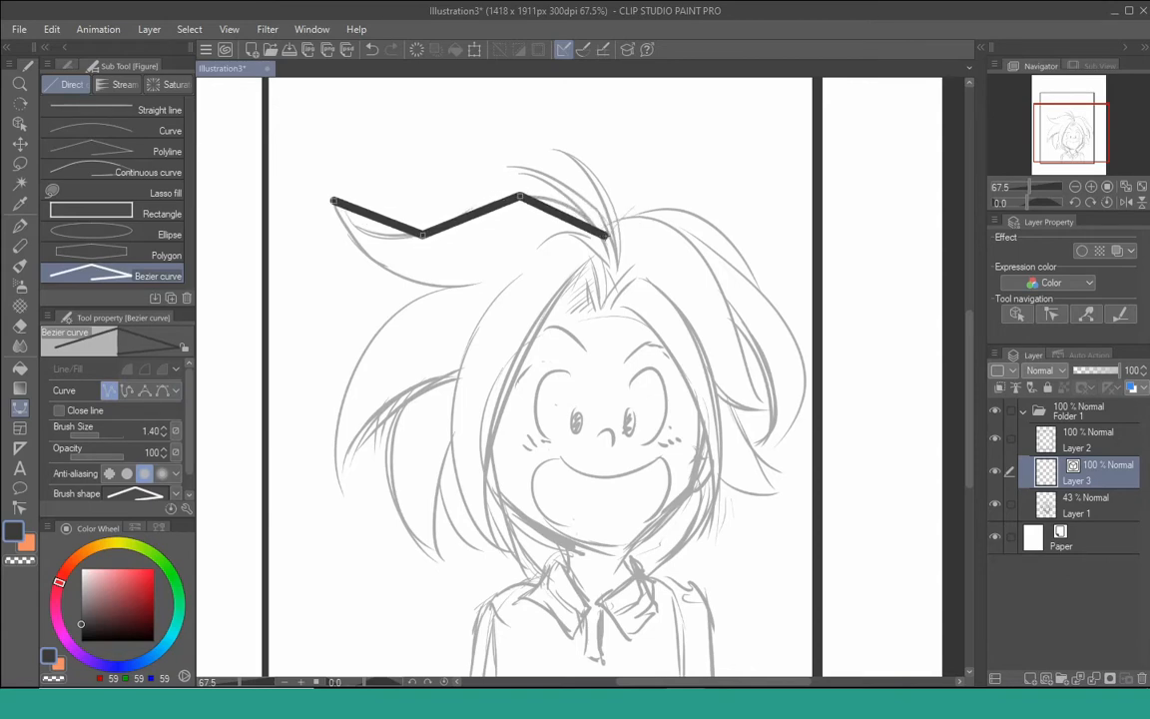
click(608, 238)
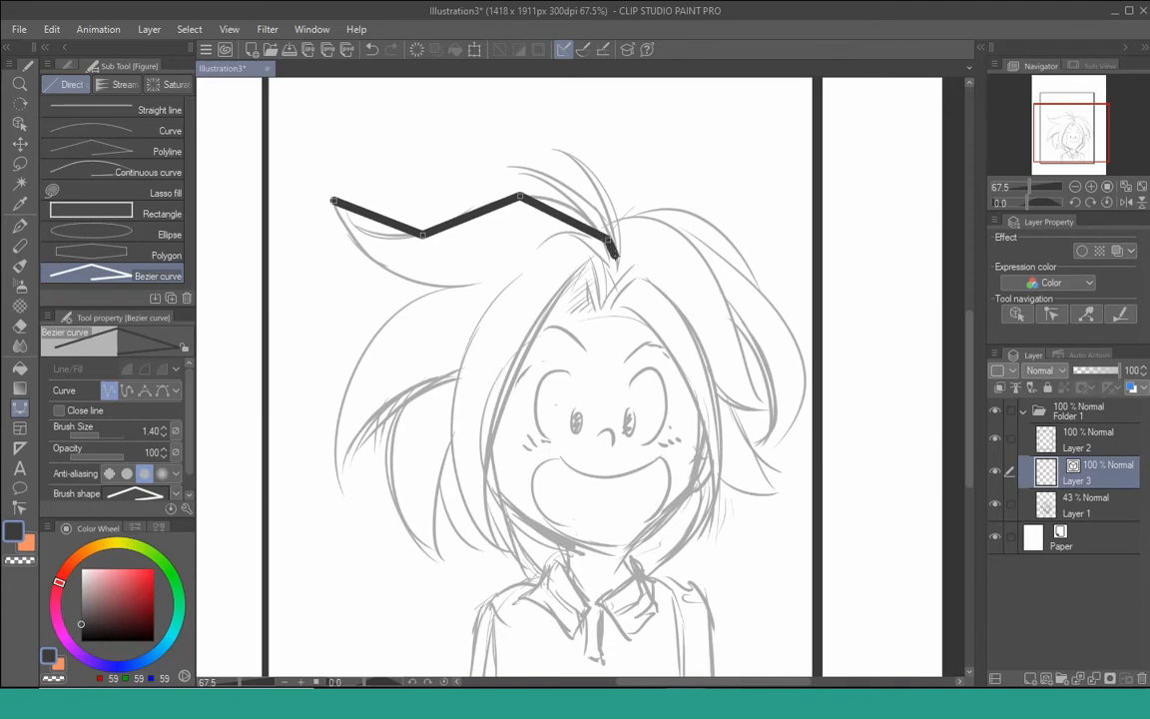
double_click(671, 167)
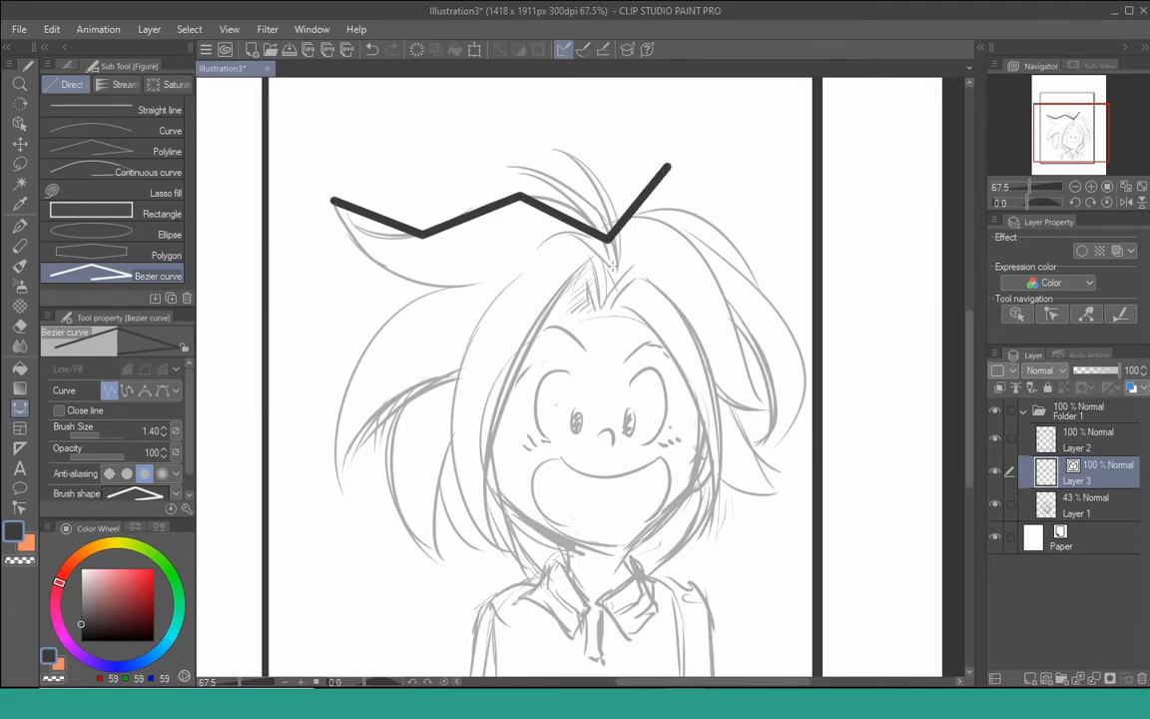
key(ctrl+z)
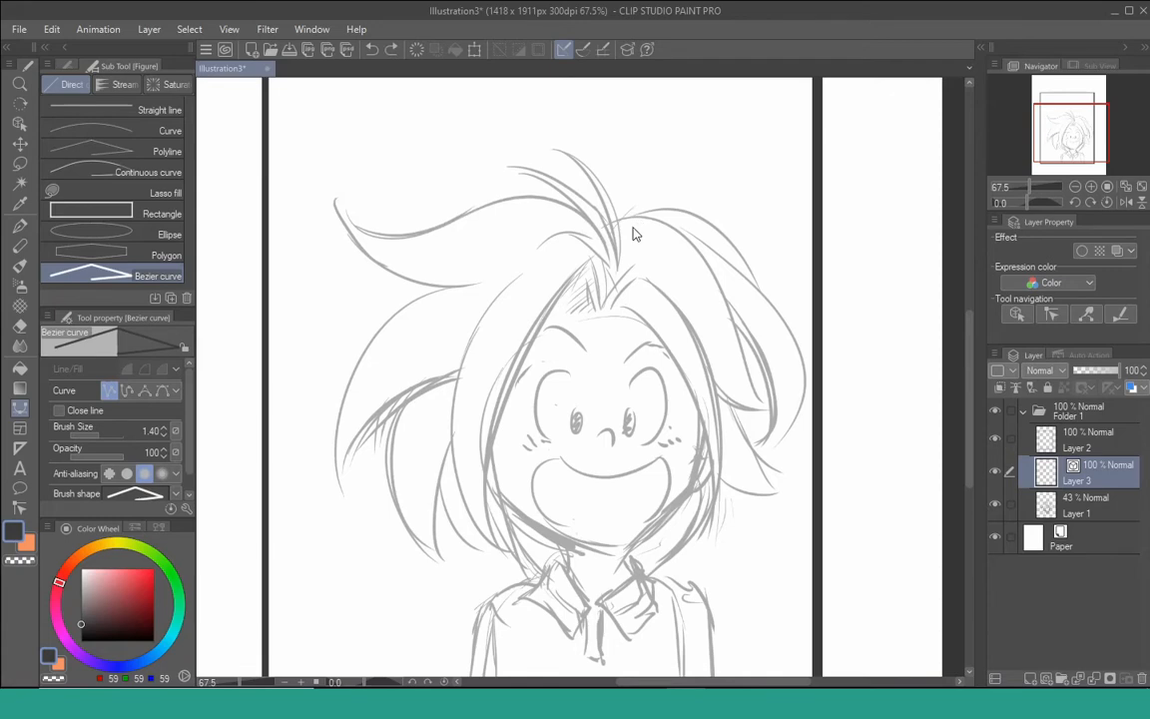
key(ctrl+y)
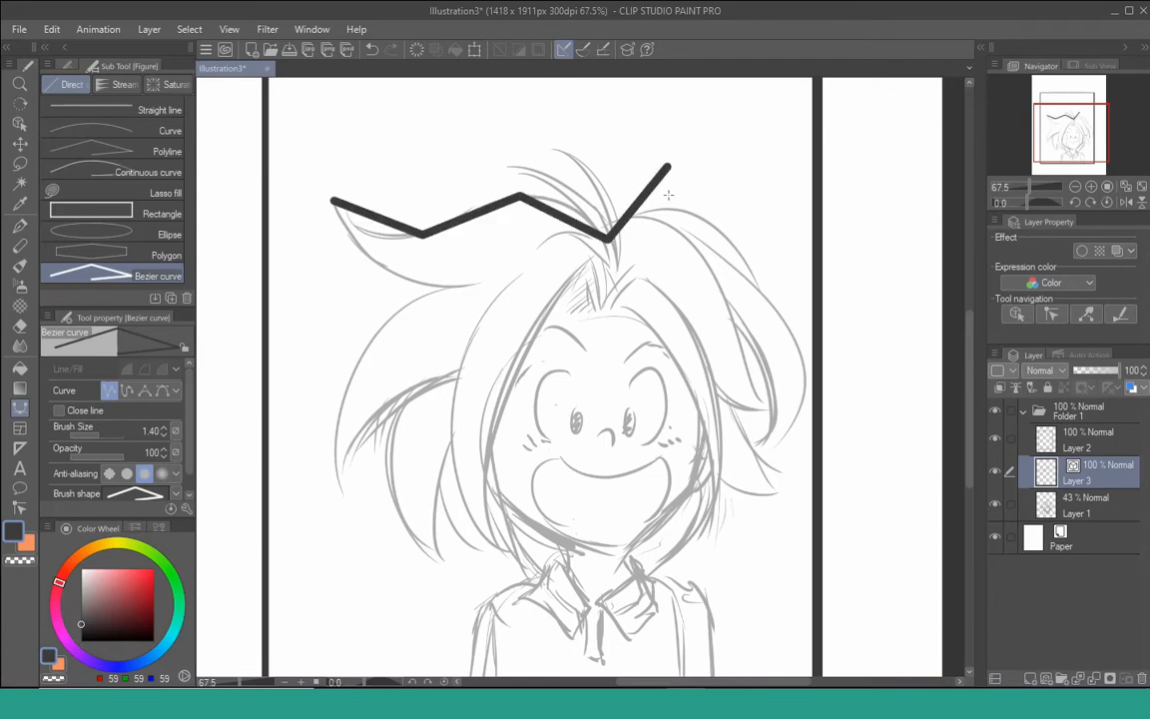
Delete the zigzag line's last control point and switch its two middle corners to smooth curves
scroll(668, 195, up, 1)
key(y)
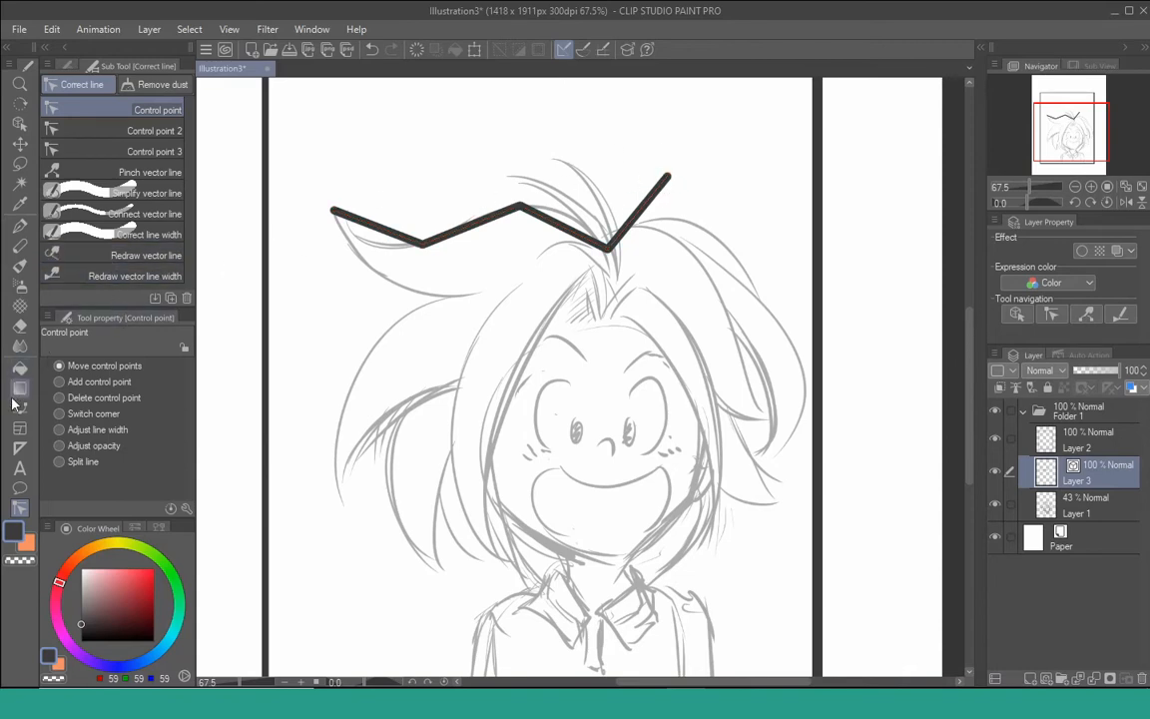
alt+click(670, 178)
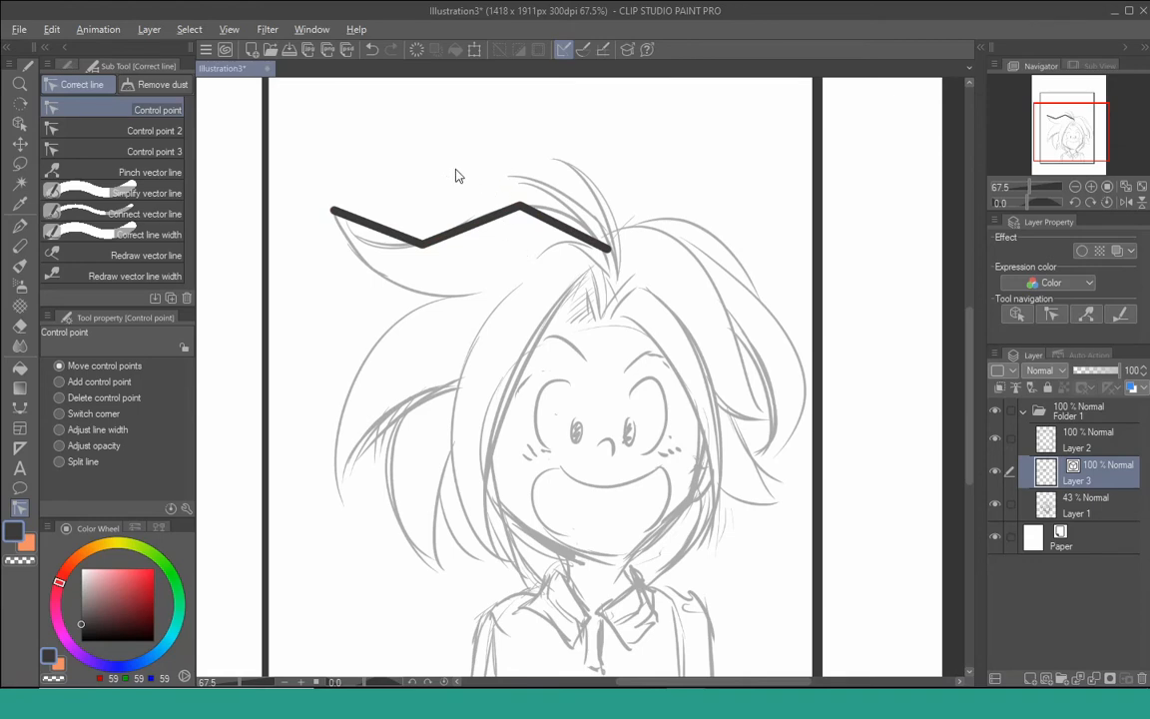
click(422, 245)
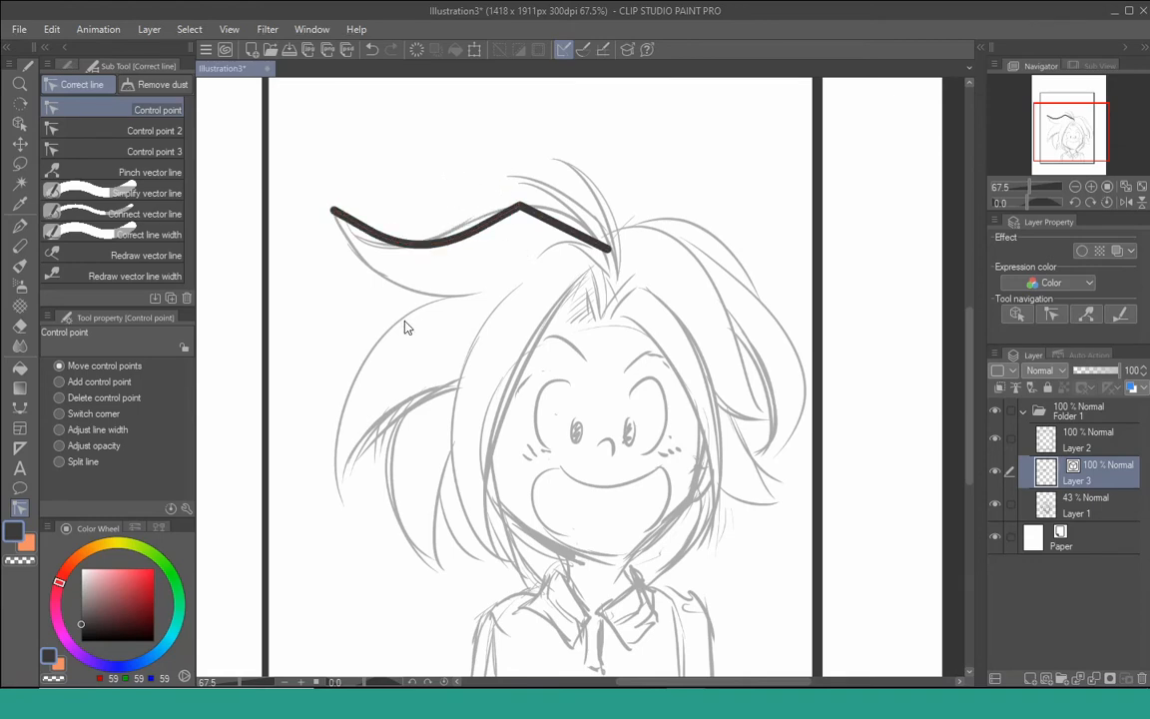
click(520, 206)
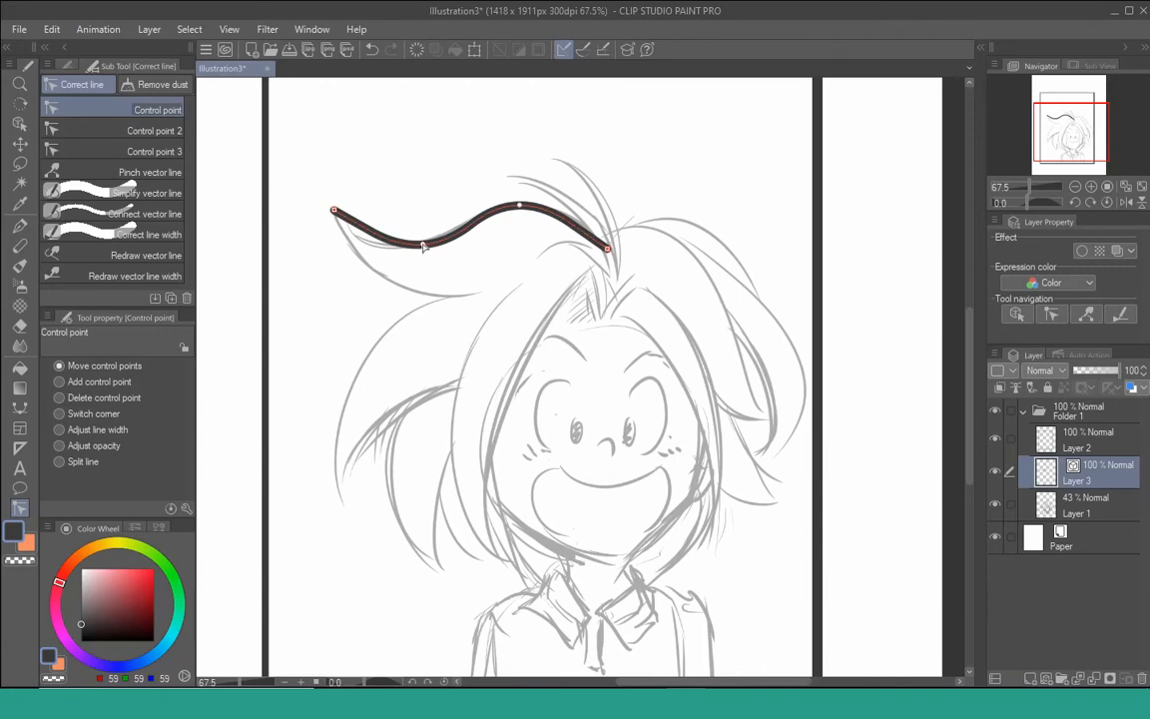
Add a control point near the start of the line and move the points so the curve follows the sketched hair sweep
drag(422, 244, 425, 243)
mouse_move(371, 233)
mouse_down()
mouse_move(362, 244)
mouse_move(434, 243)
mouse_up()
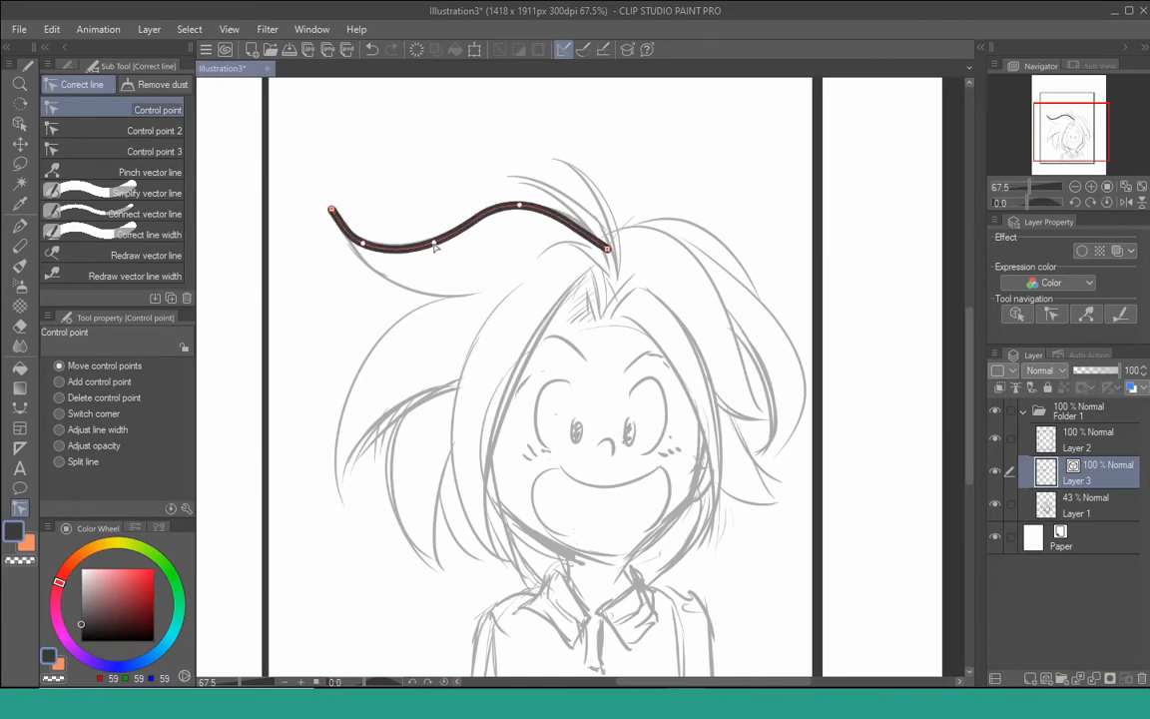
drag(519, 205, 526, 204)
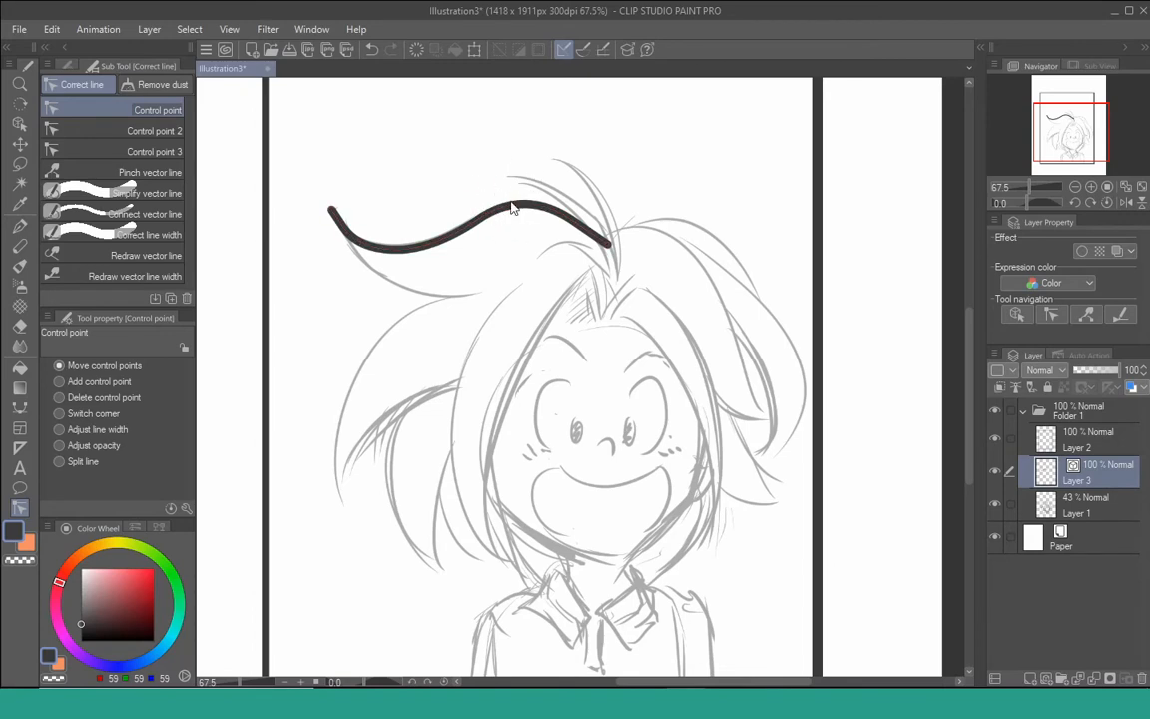
Select the inked hair line as an object and reduce its brush size to 0.60
key(o)
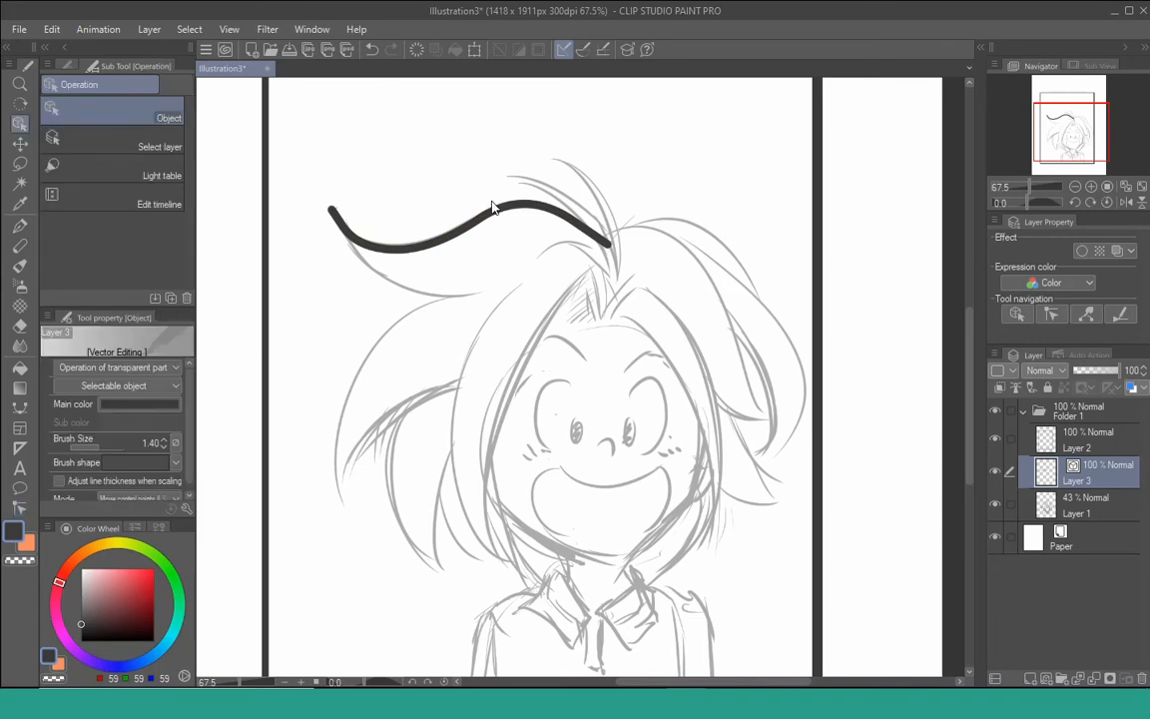
click(526, 203)
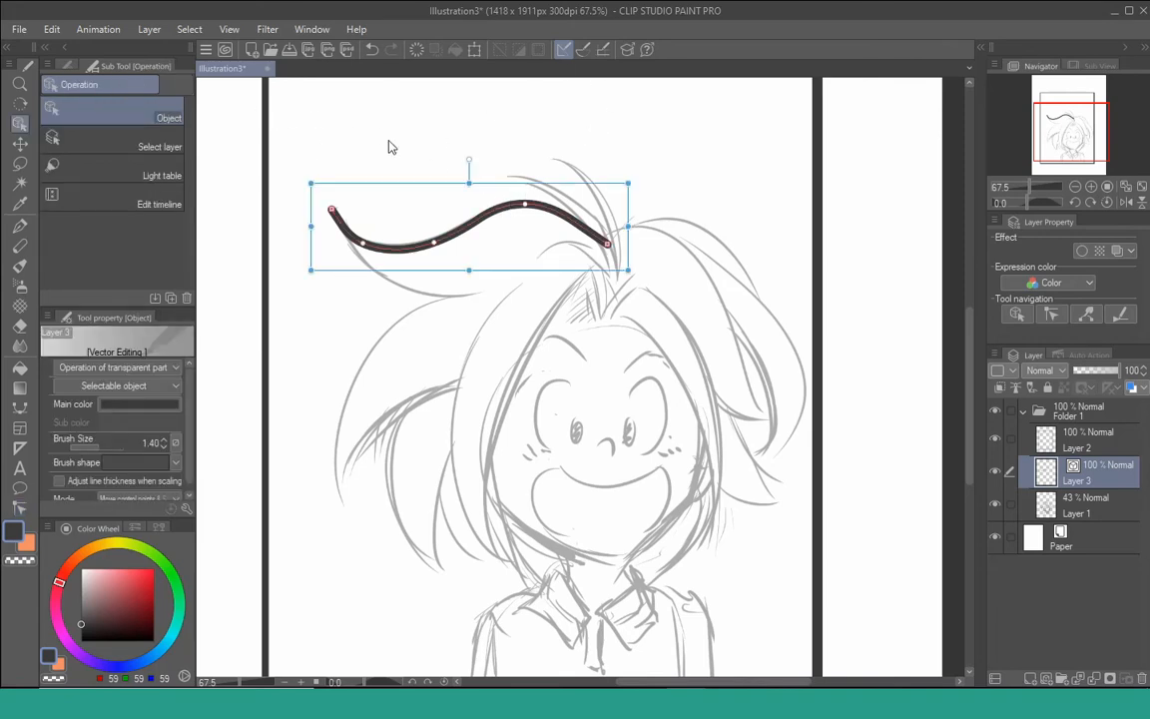
click(164, 448)
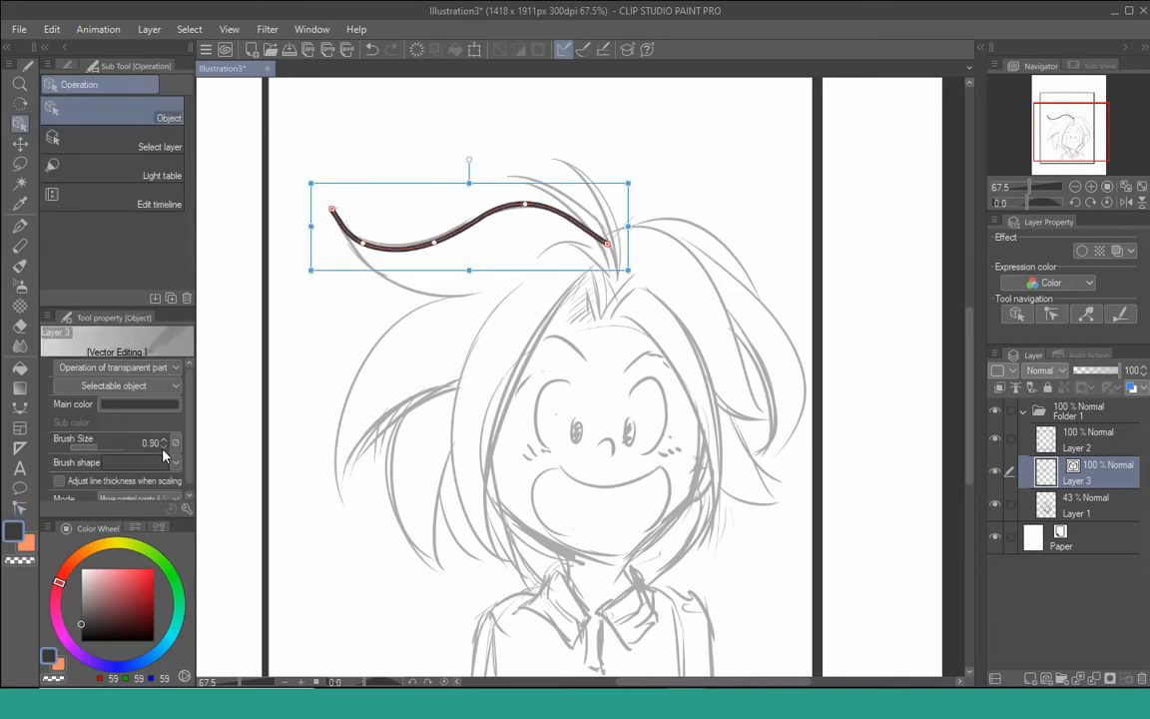
click(164, 439)
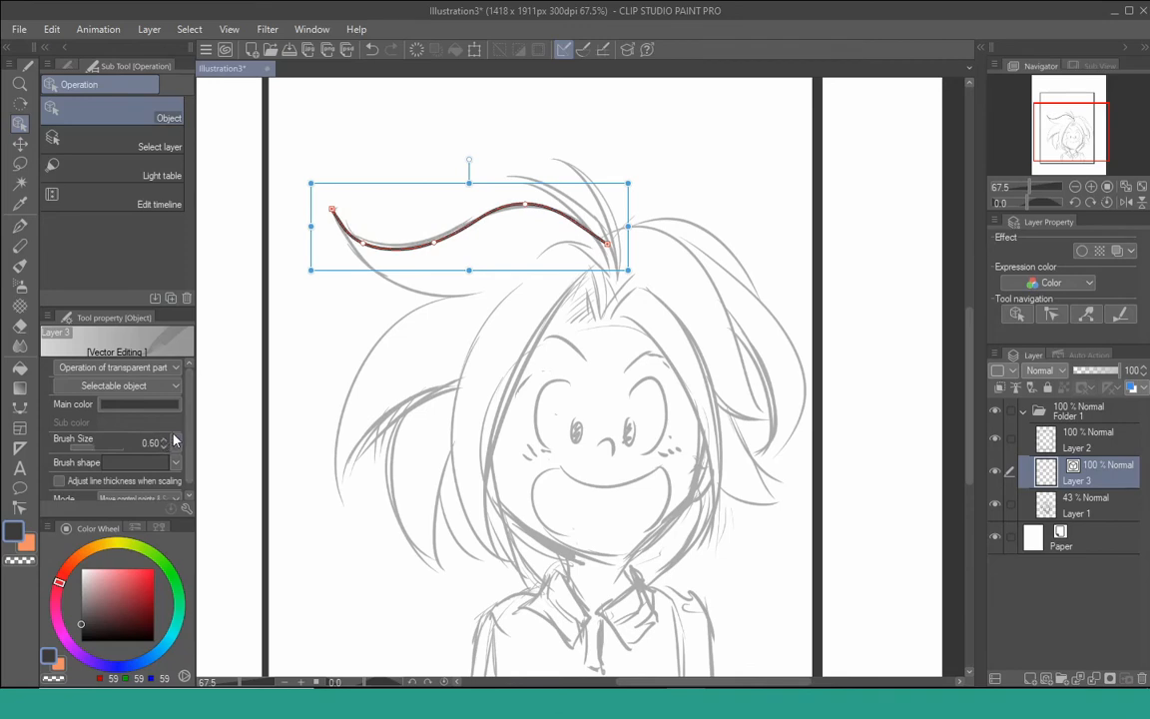
click(490, 324)
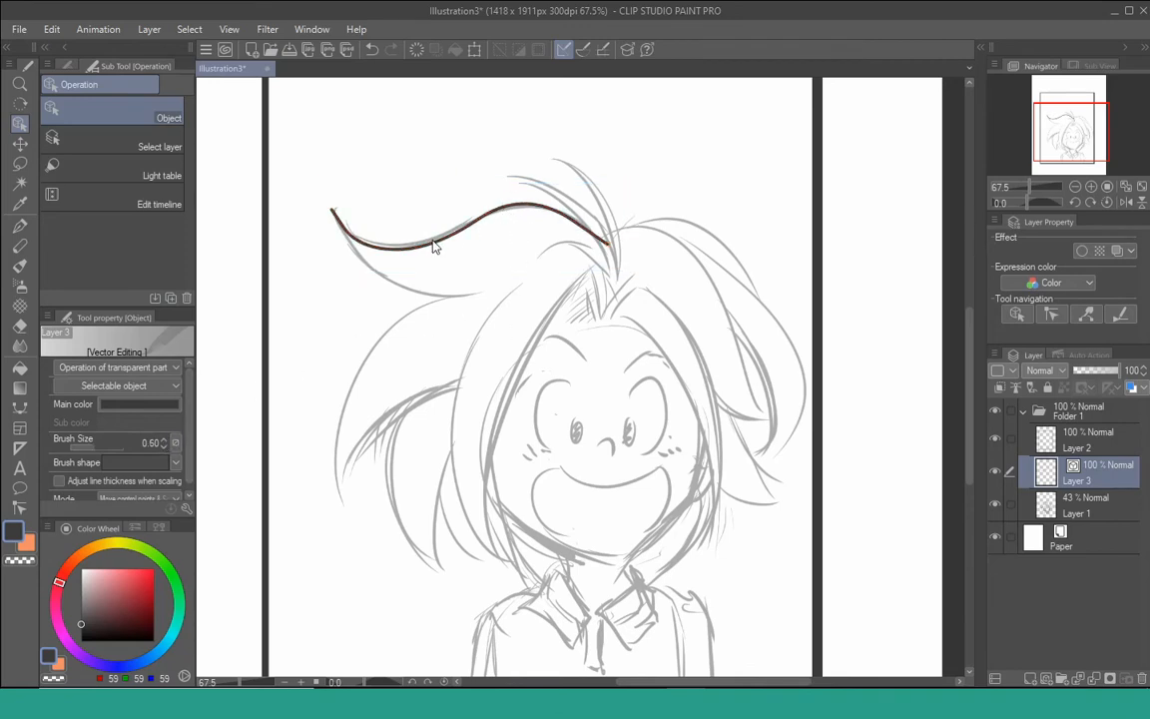
Thicken the hair line toward its end at the hair parting by adjusting the line width at its control points
key(y)
click(155, 131)
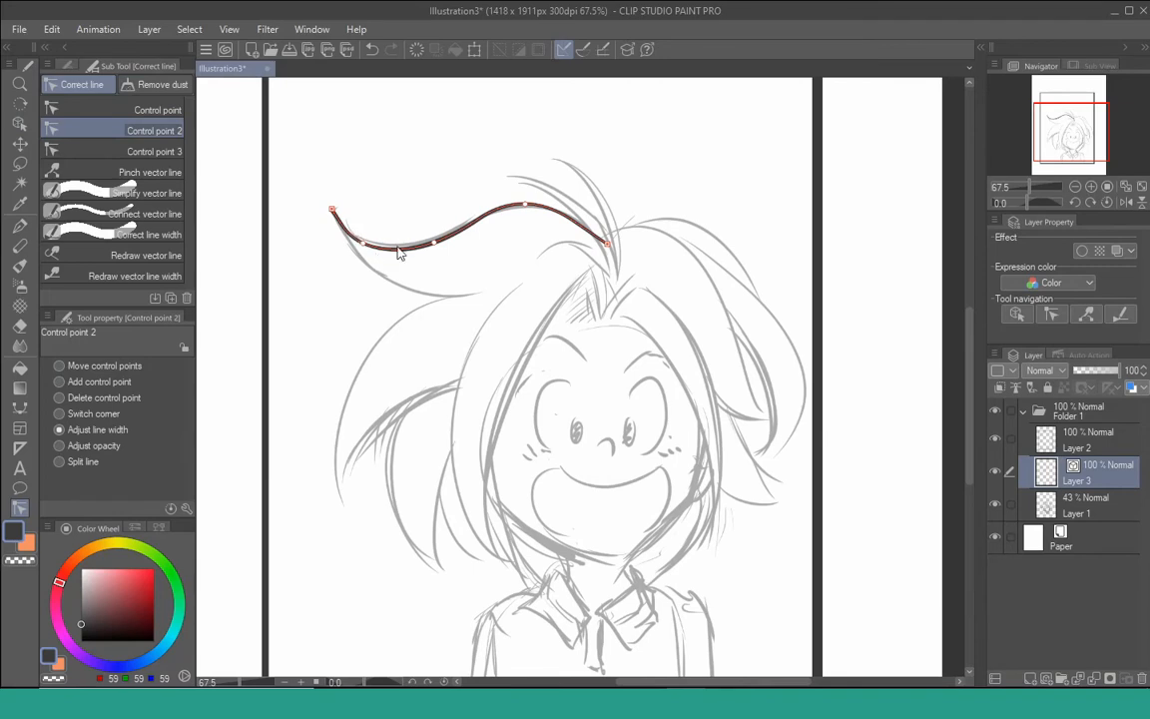
drag(529, 205, 628, 249)
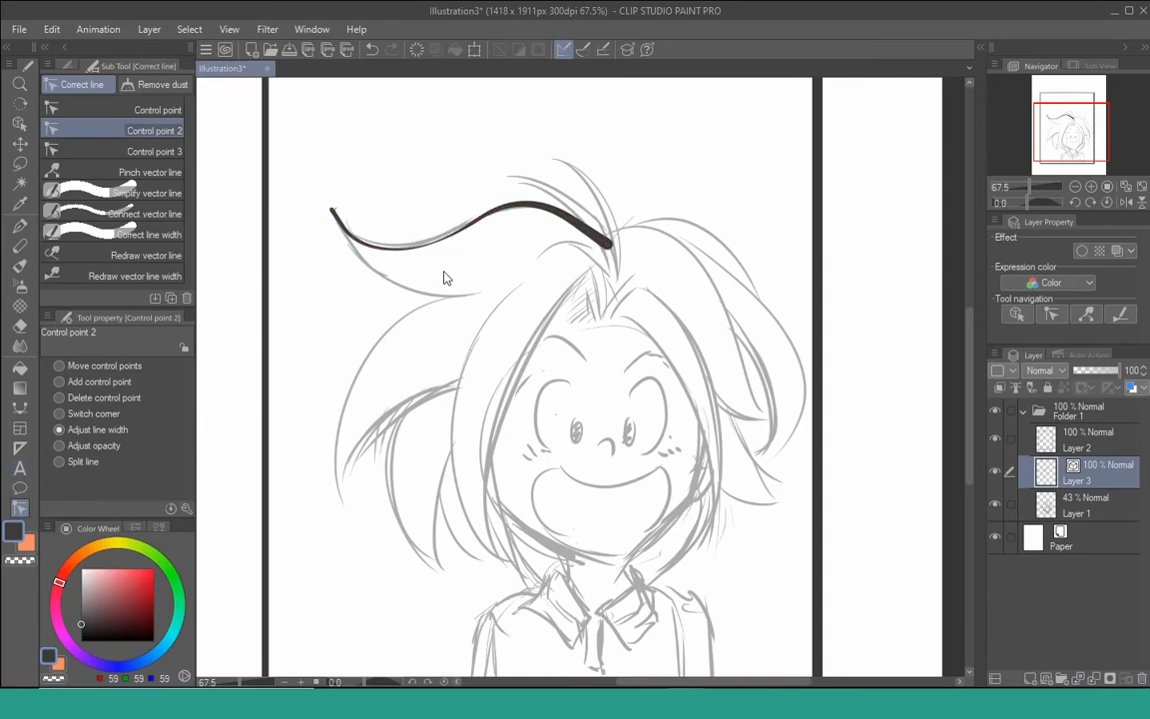
Move the vector layer with the inked line up into the blank area above the character's hair
drag(570, 259, 578, 273)
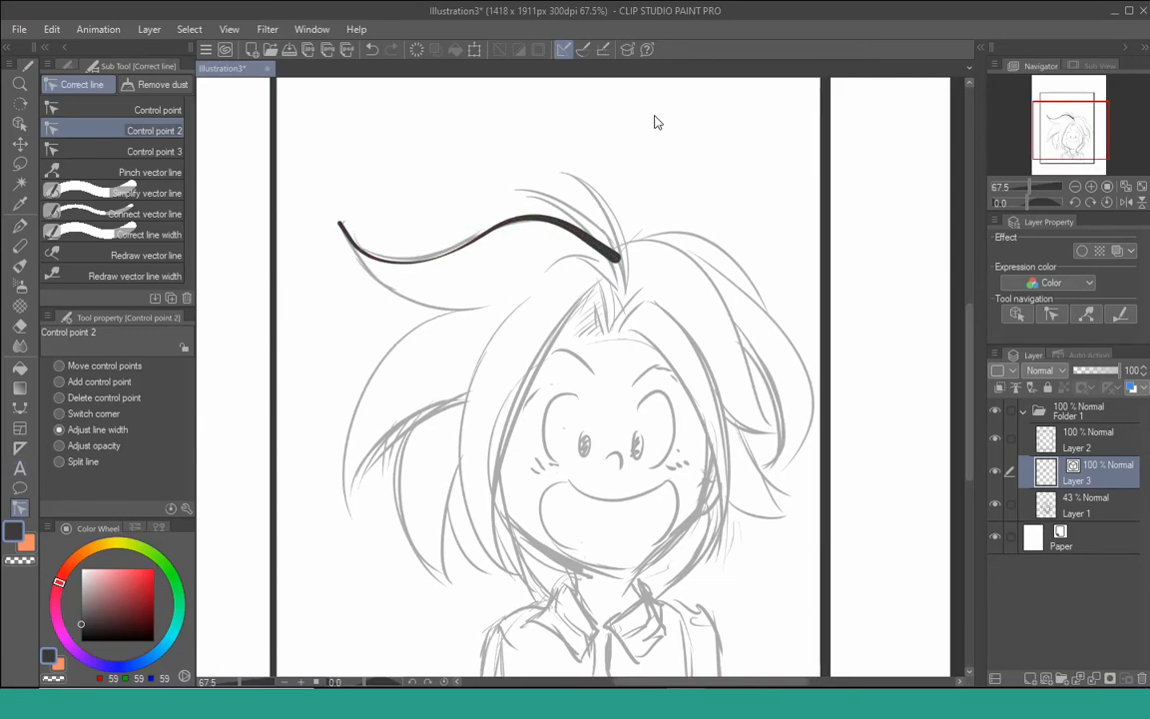
key(k)
drag(616, 216, 616, 246)
mouse_move(613, 252)
mouse_down()
mouse_move(633, 161)
mouse_move(654, 223)
mouse_move(616, 246)
mouse_up()
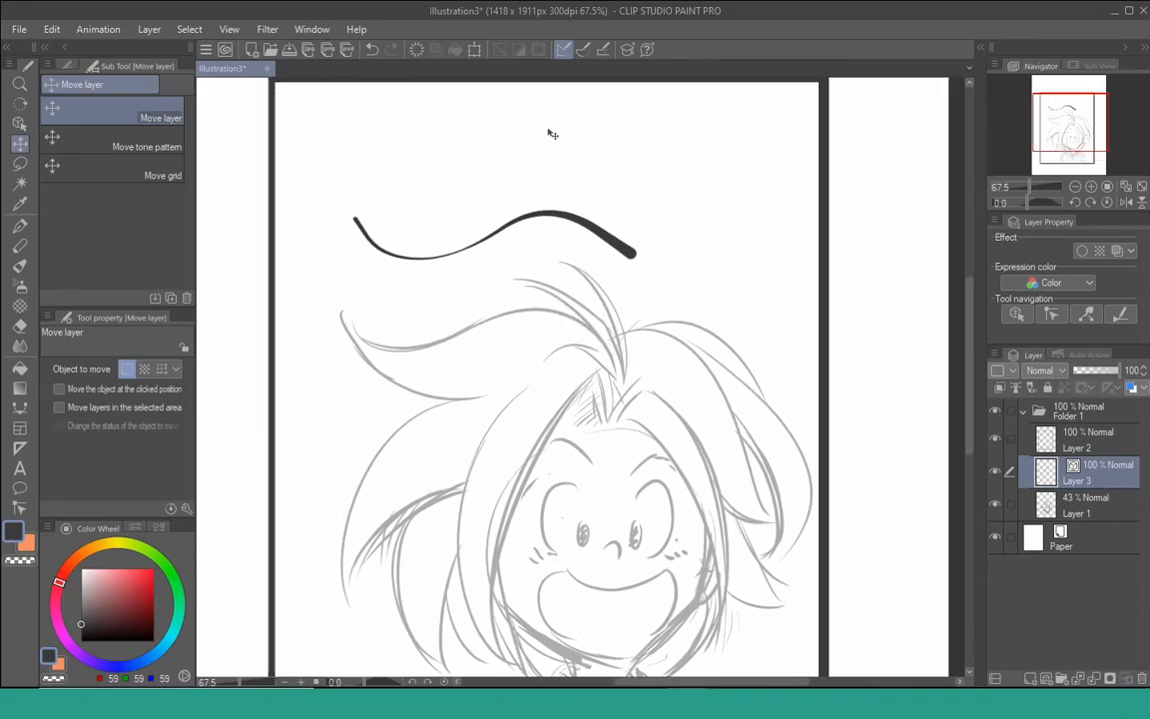
Draw a wavy G-pen stroke above the inked line for comparison, and undo the stroke
key(p)
mouse_move(378, 182)
mouse_down()
mouse_move(611, 159)
mouse_move(680, 222)
mouse_up()
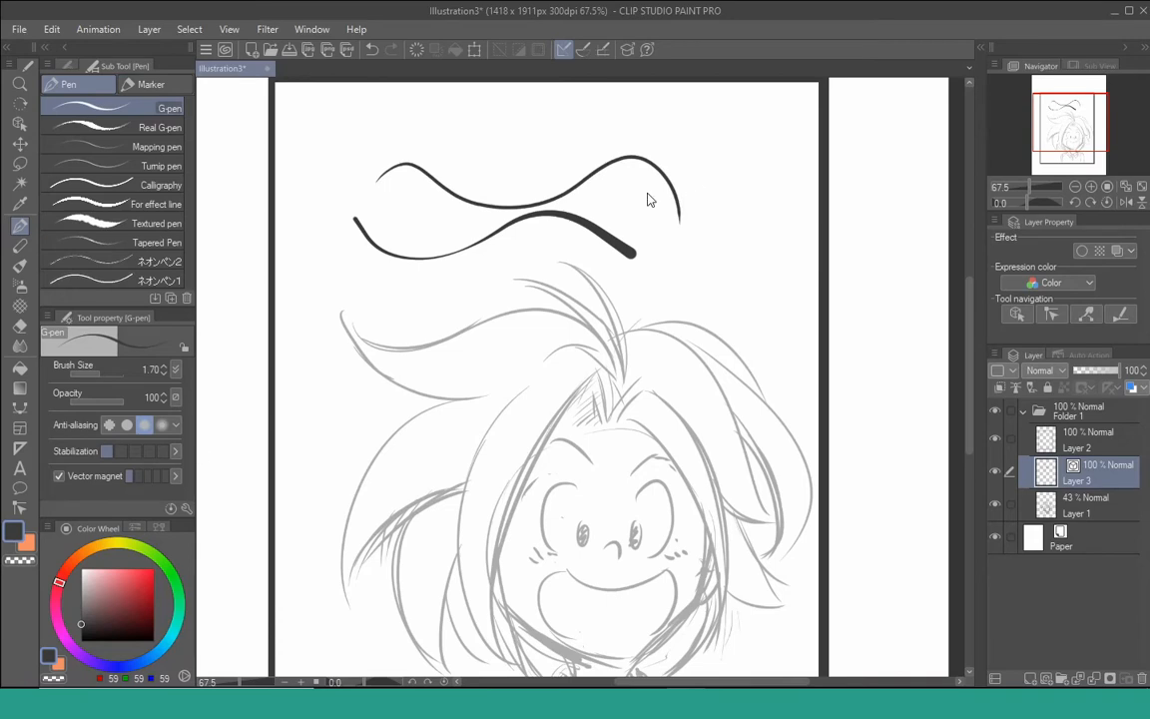
key(ctrl+z)
Undo the inked line so the vector layer is empty again, and return to the Bezier curve tool
drag(608, 290, 612, 230)
key(ctrl+z)
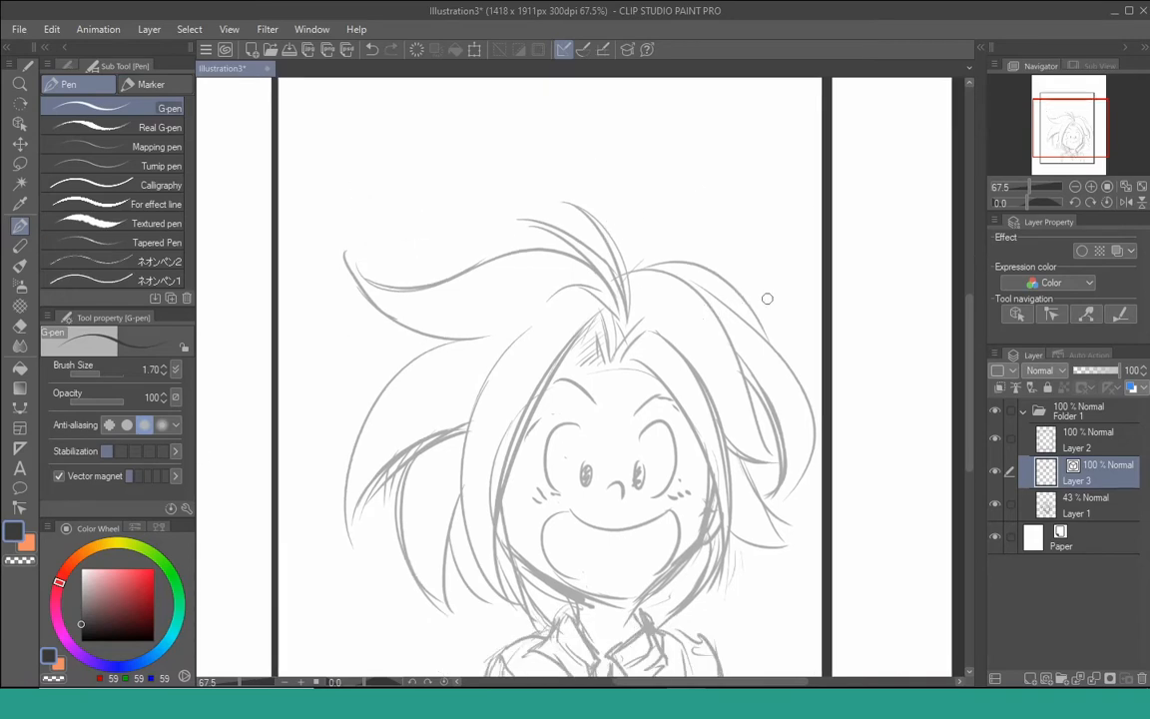
drag(737, 337, 739, 354)
key(u)
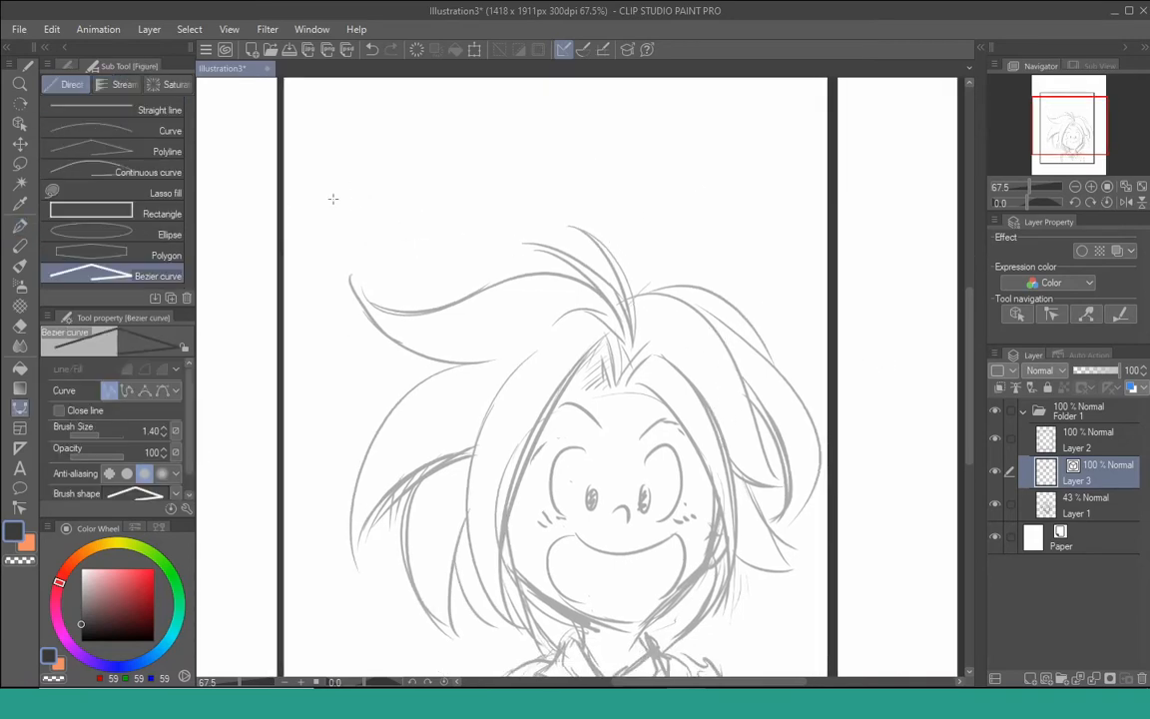
Switch the Bezier curve tool to its fourth curve type and ink the upper hair outline from the left tip to the parting
click(163, 395)
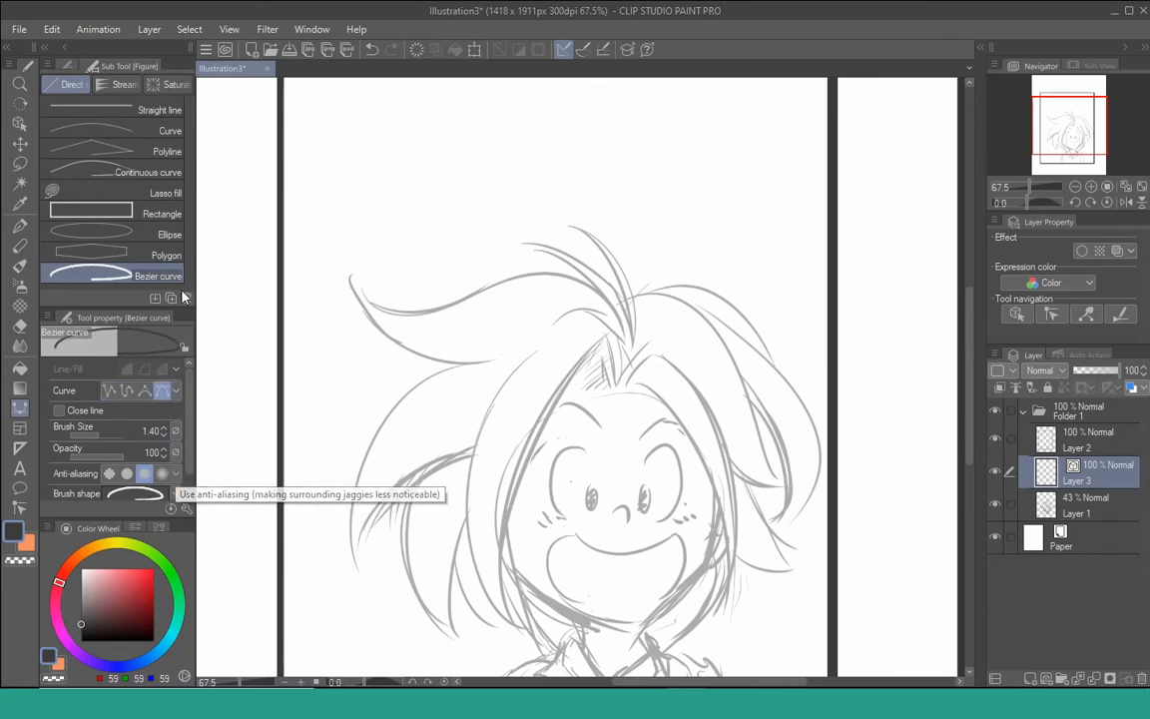
drag(597, 378, 524, 360)
click(274, 258)
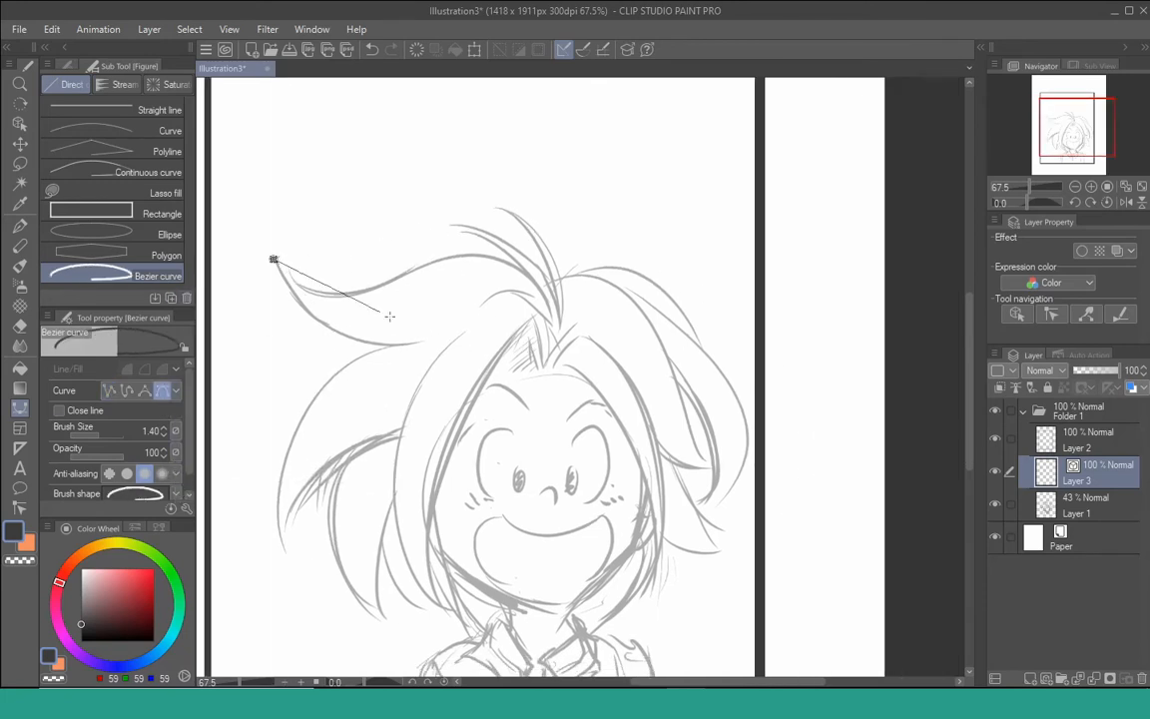
drag(378, 288, 450, 252)
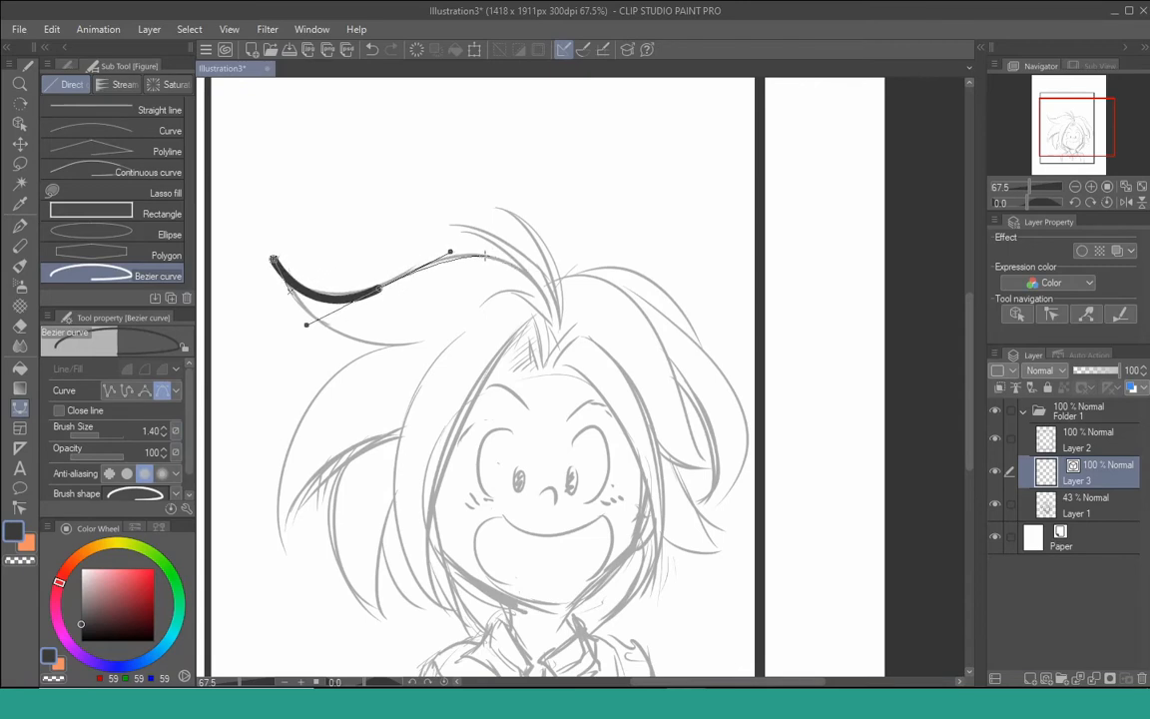
drag(547, 297, 590, 349)
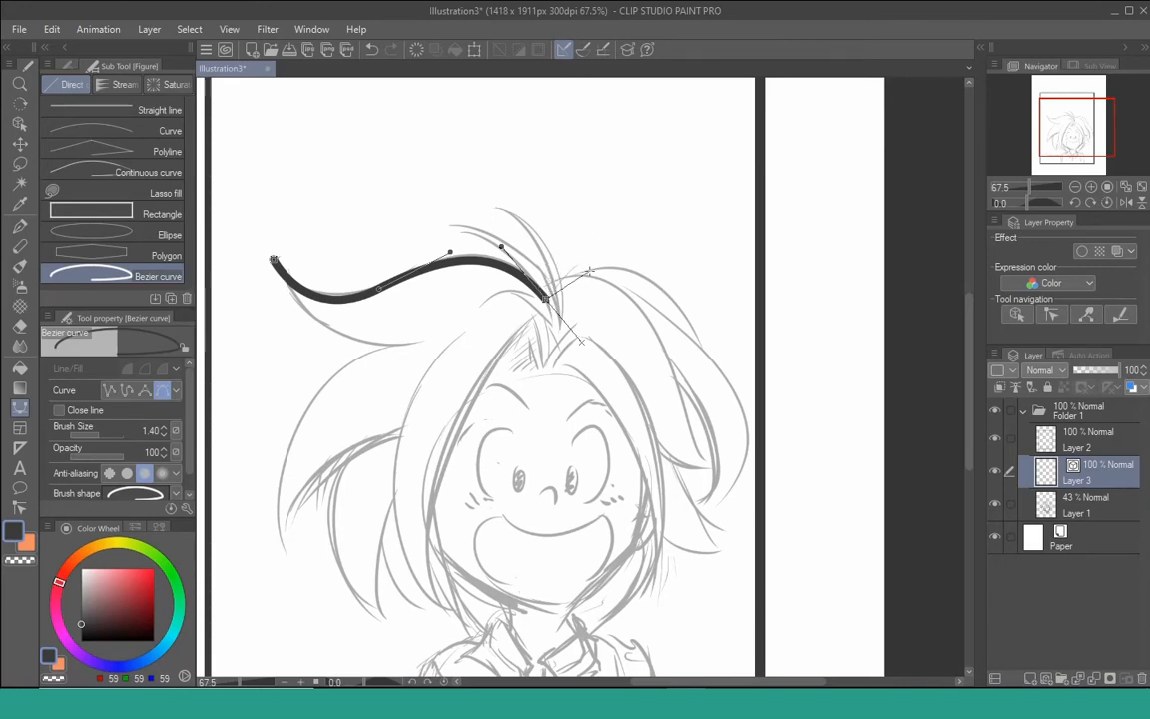
Continue the curve from the parting around the right side of the hair to a small hook at the lower tip, and finish the line
drag(621, 270, 678, 278)
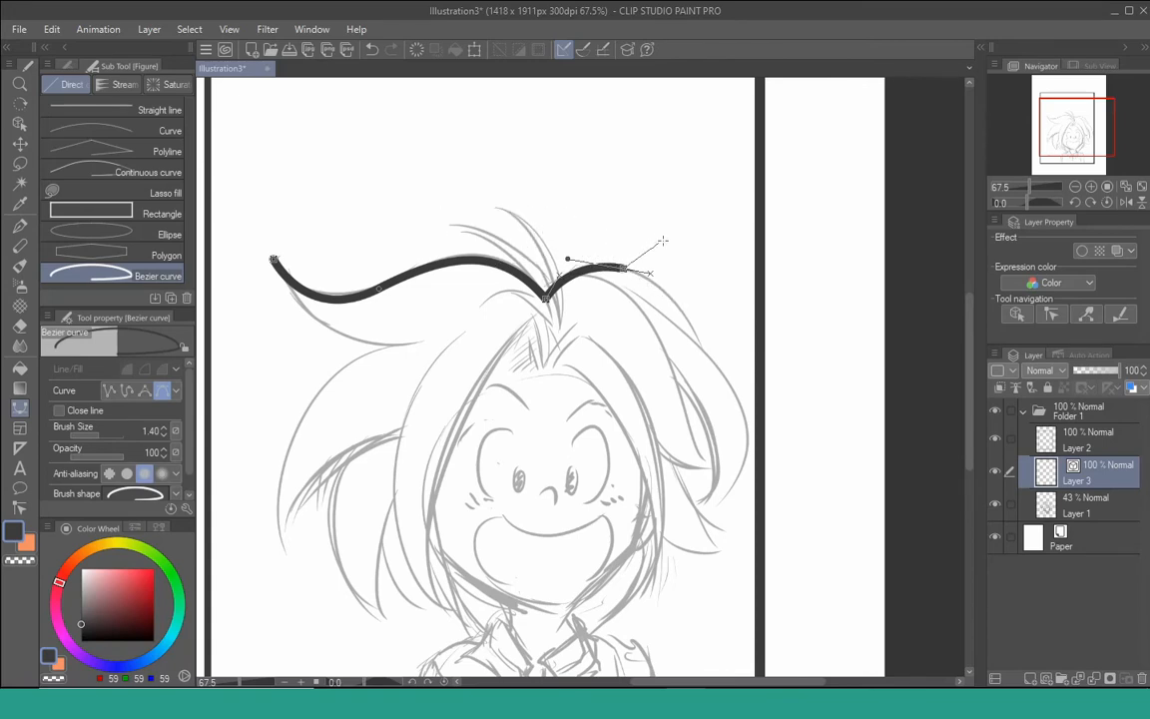
click(701, 348)
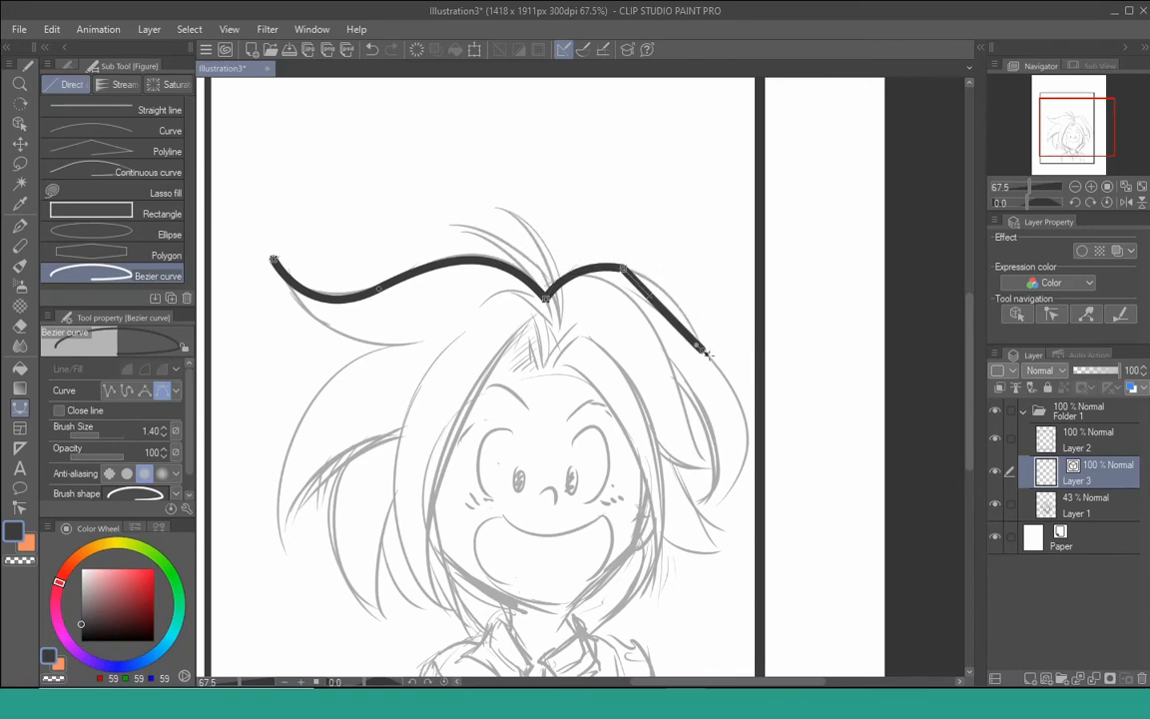
mouse_move(705, 352)
mouse_down()
mouse_move(725, 406)
mouse_move(699, 310)
mouse_up()
click(703, 352)
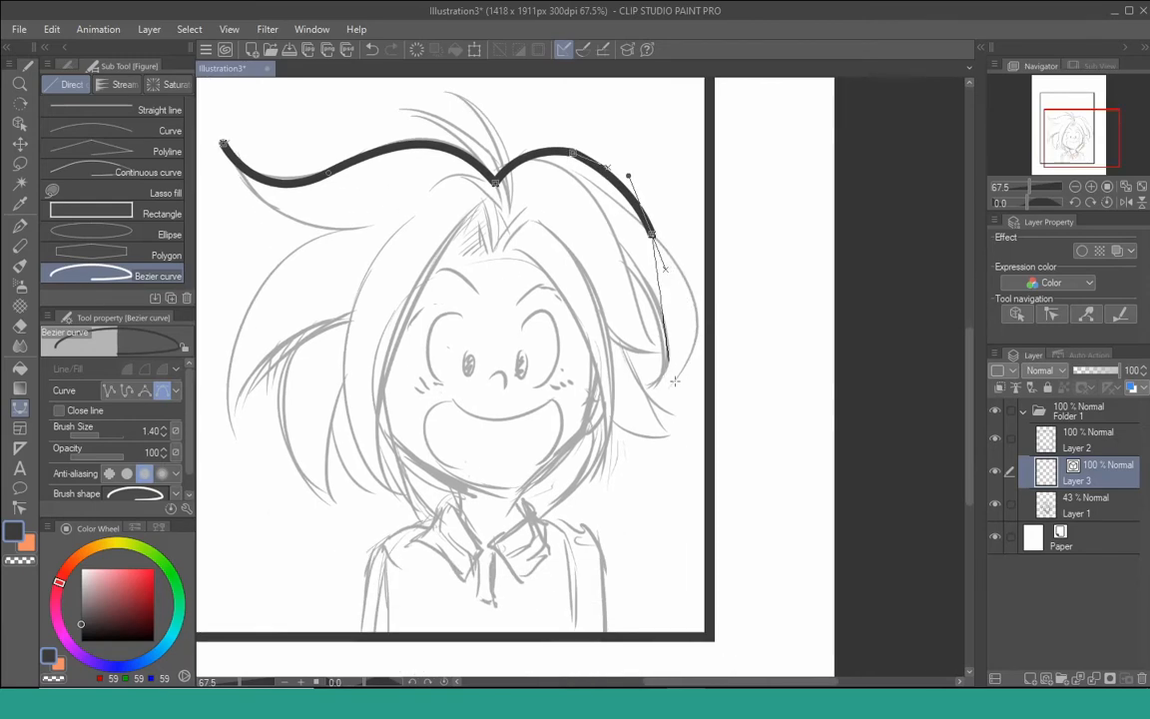
drag(659, 396, 579, 477)
click(660, 402)
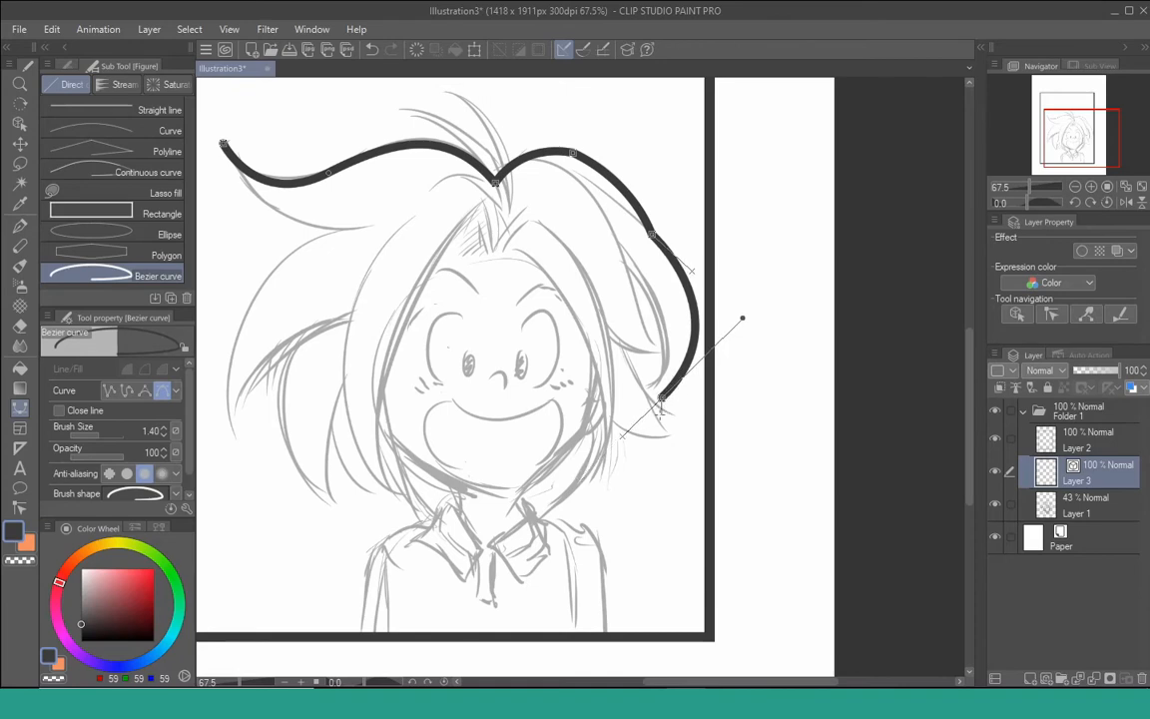
drag(673, 419, 689, 433)
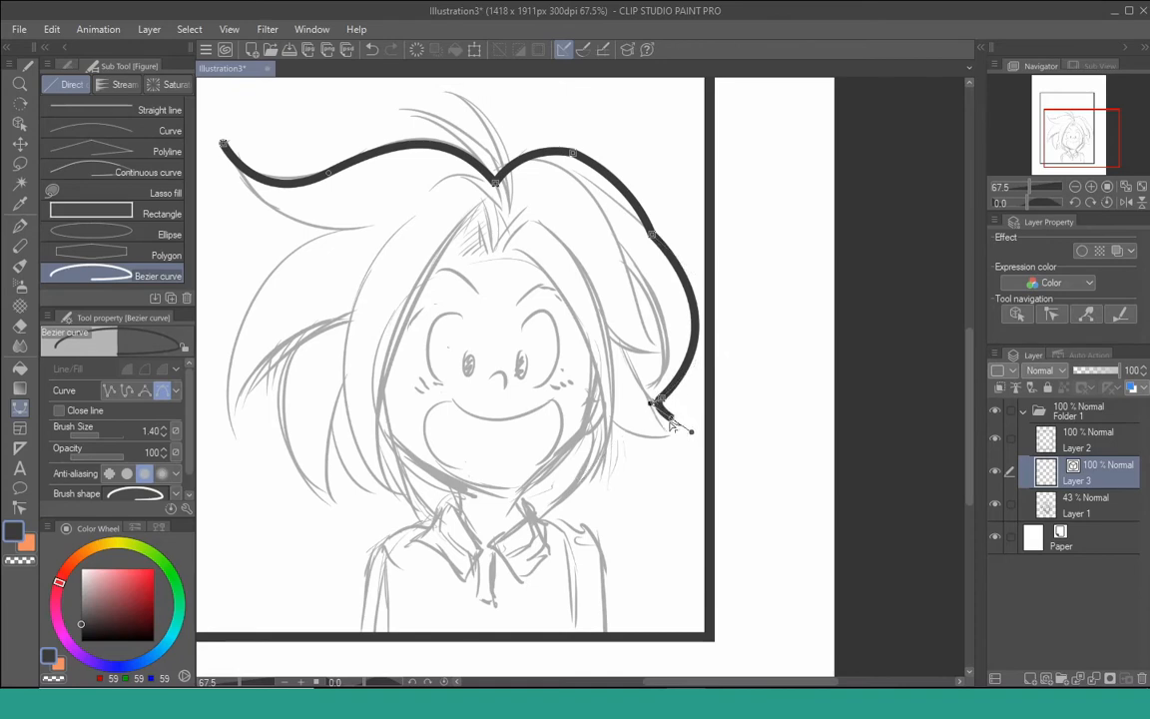
click(673, 420)
scroll(695, 369, up, 1)
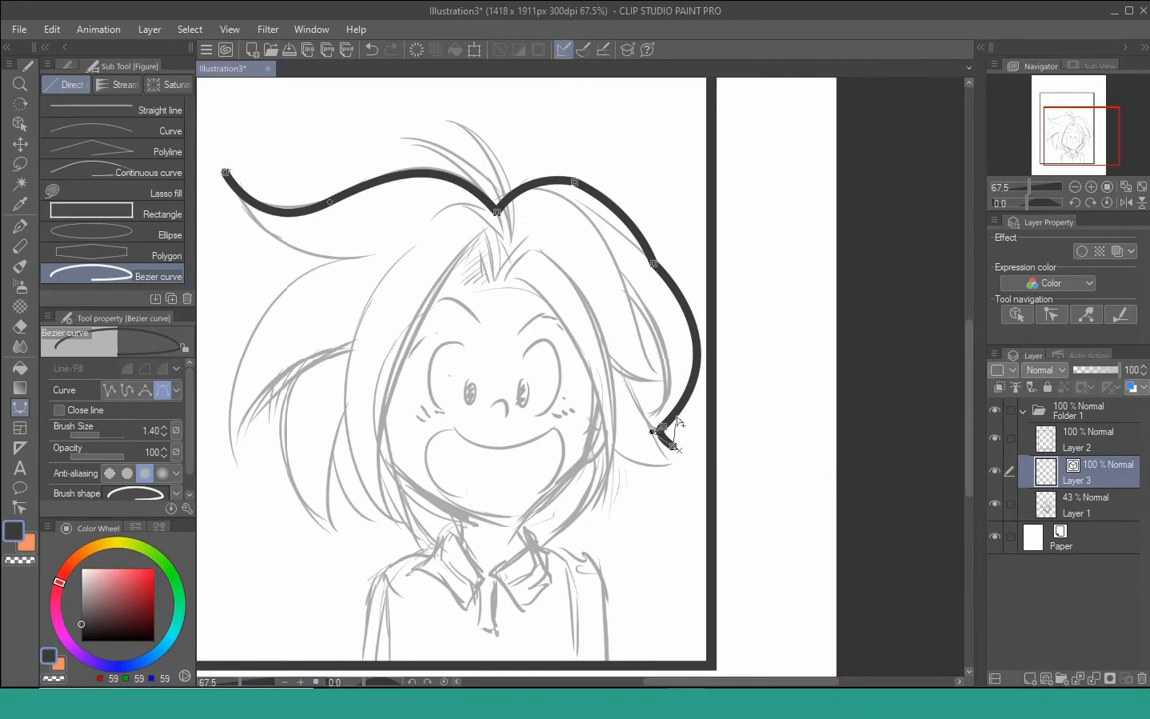
key(Return)
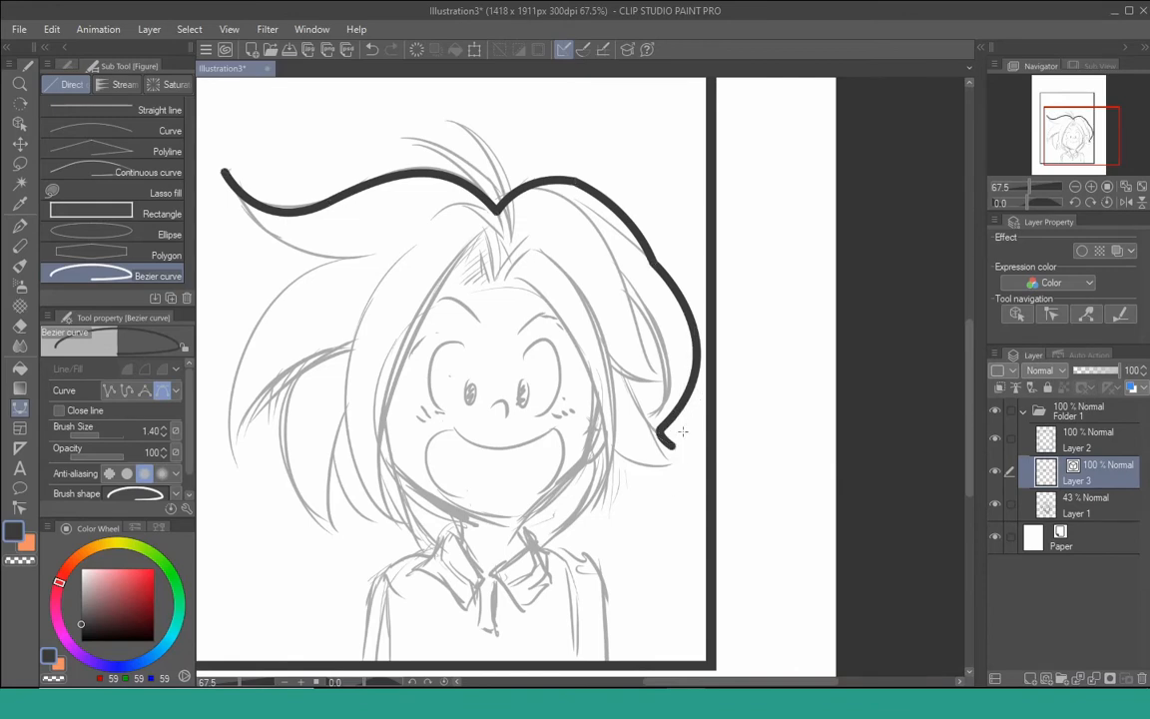
Ink the left hair spikes as one Bezier line from the outline's left tip, in to the notch, down to the lower tip and back in
drag(637, 433, 697, 423)
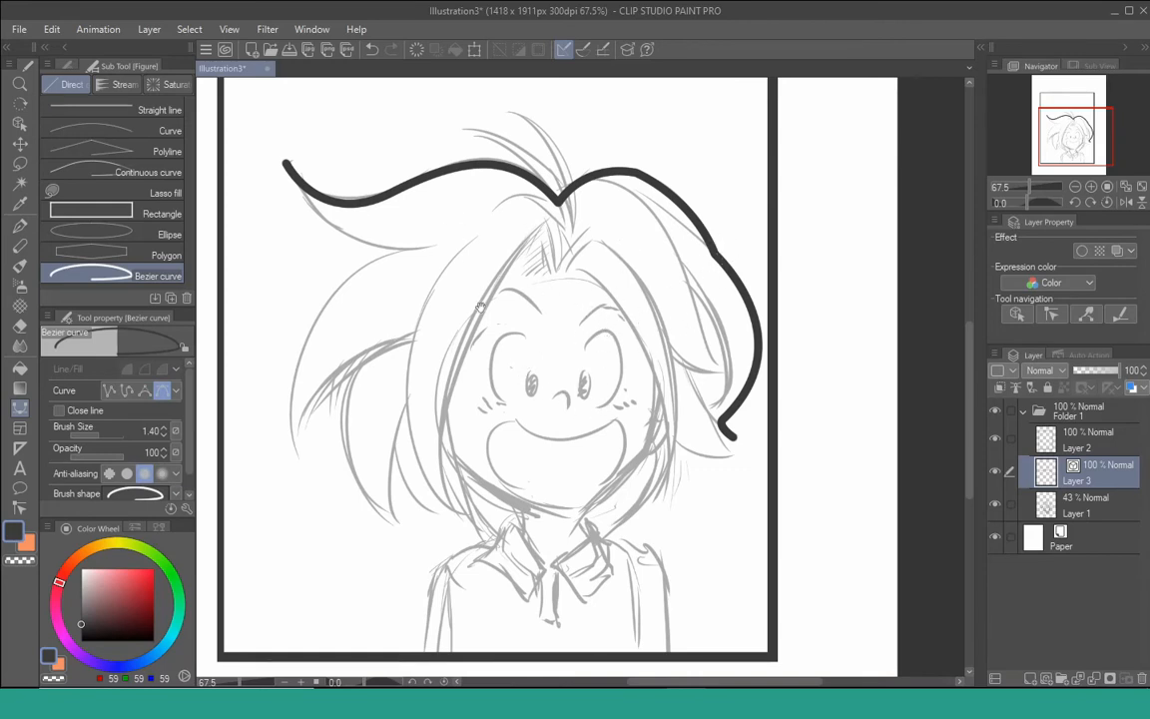
drag(481, 307, 483, 307)
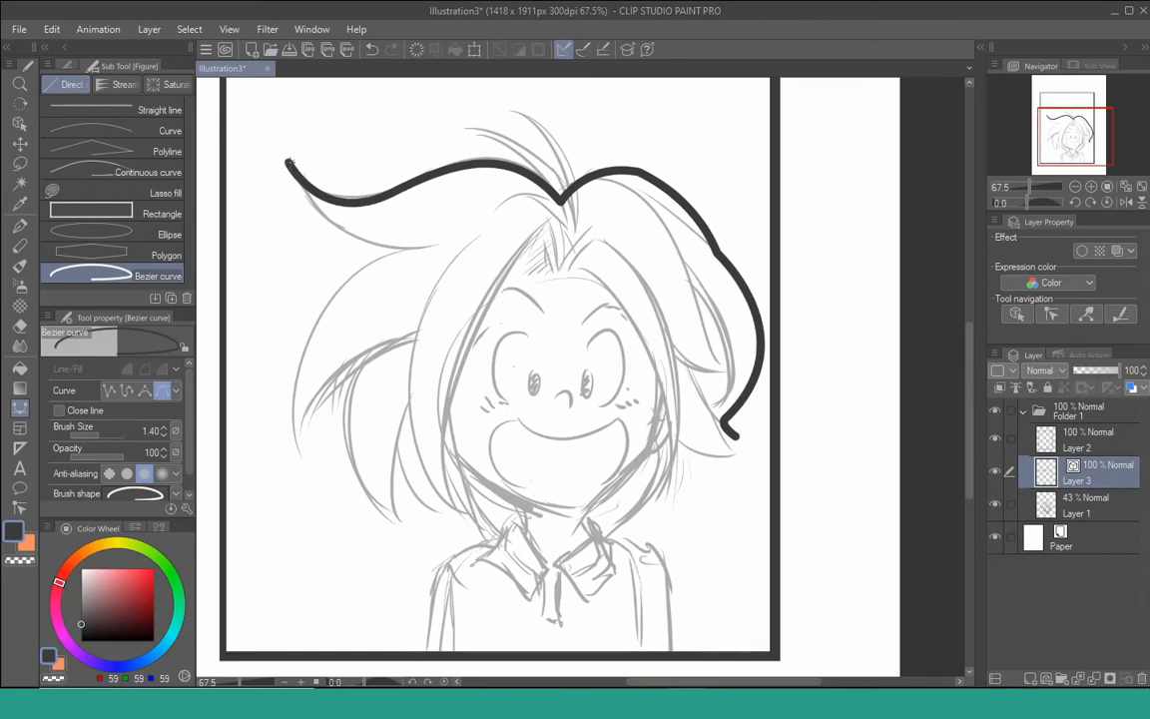
click(289, 162)
drag(430, 245, 484, 243)
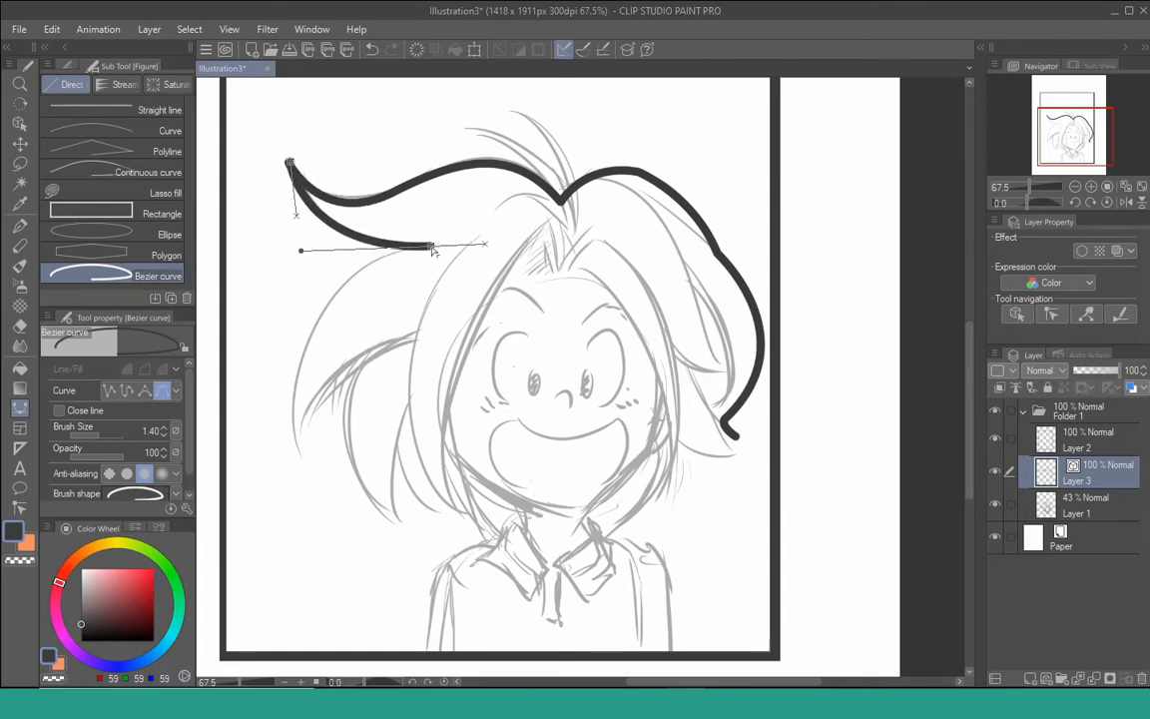
drag(298, 456, 307, 537)
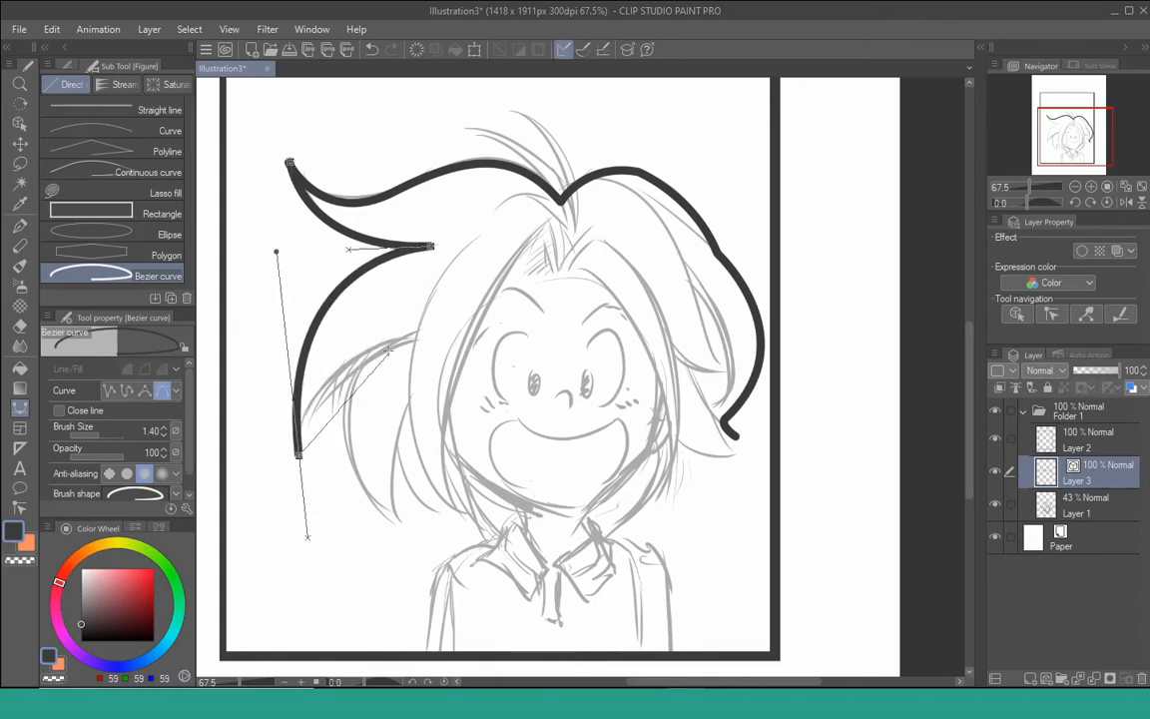
drag(415, 339, 569, 339)
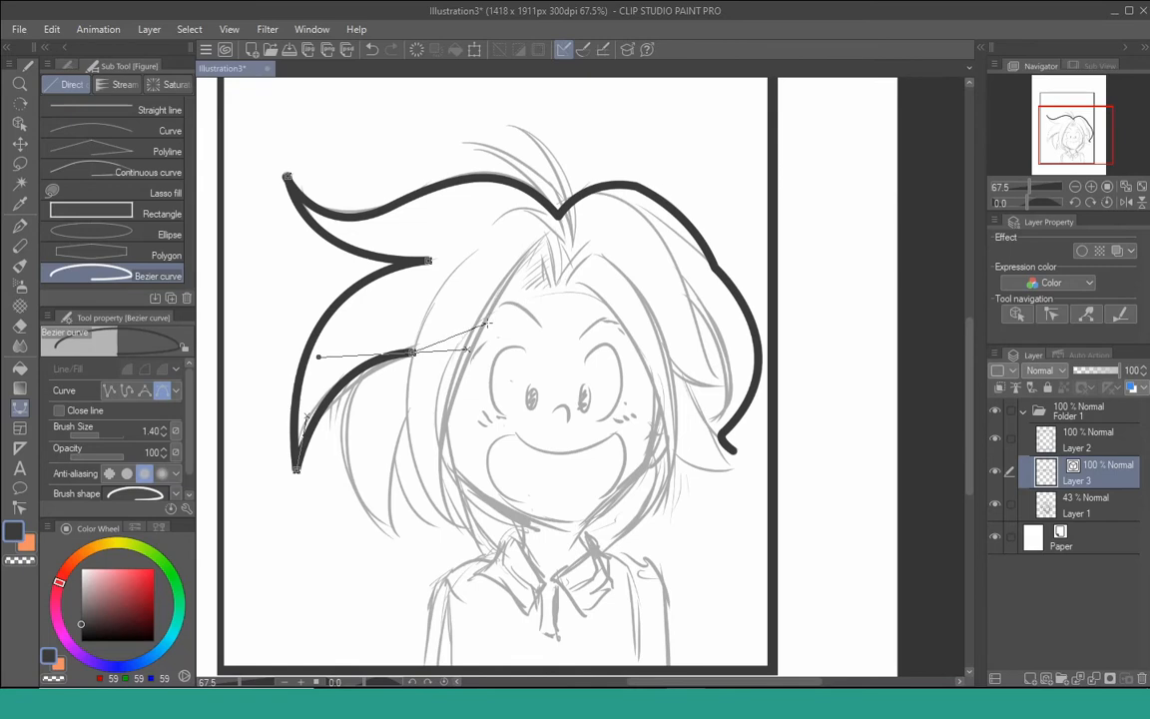
key(Return)
Smooth the kink on the right side of the hair outline by adjusting its control points
key(y)
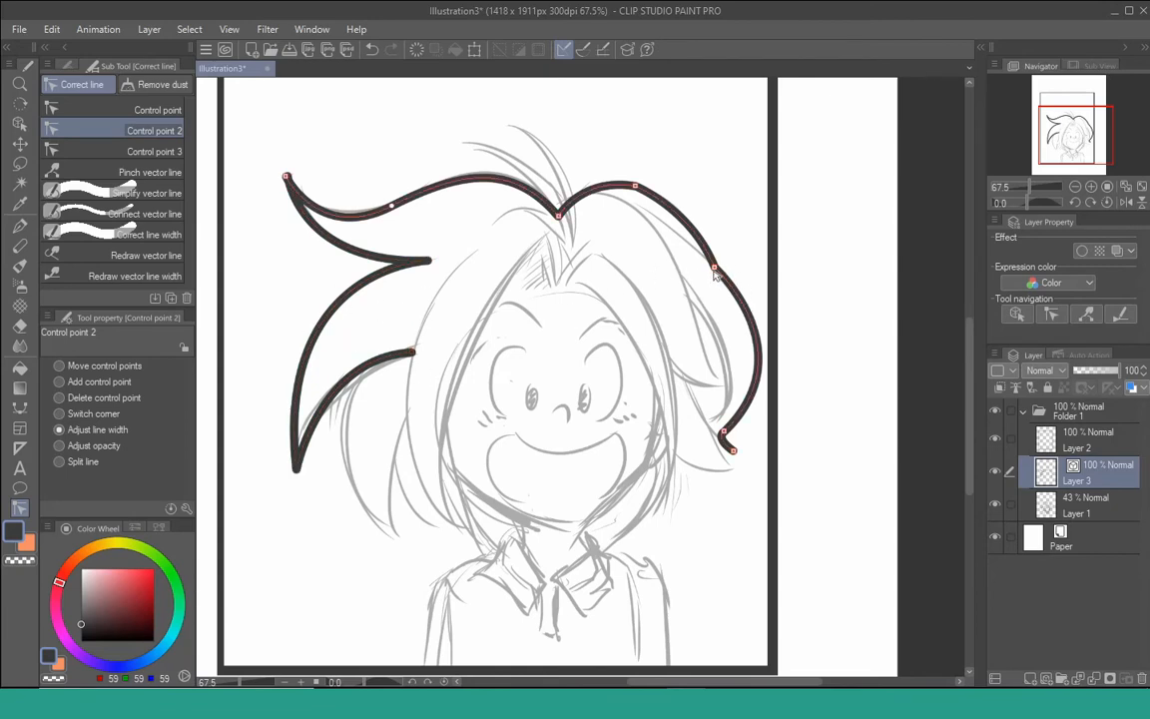
click(715, 278)
click(716, 274)
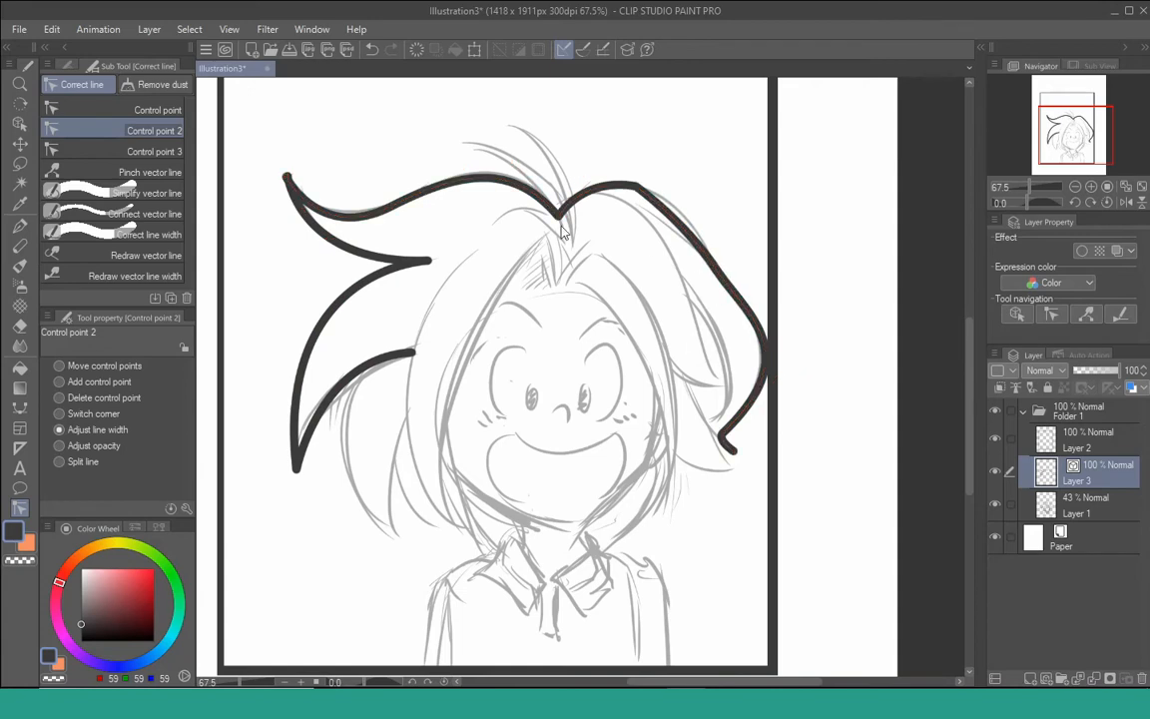
click(159, 110)
drag(714, 269, 720, 264)
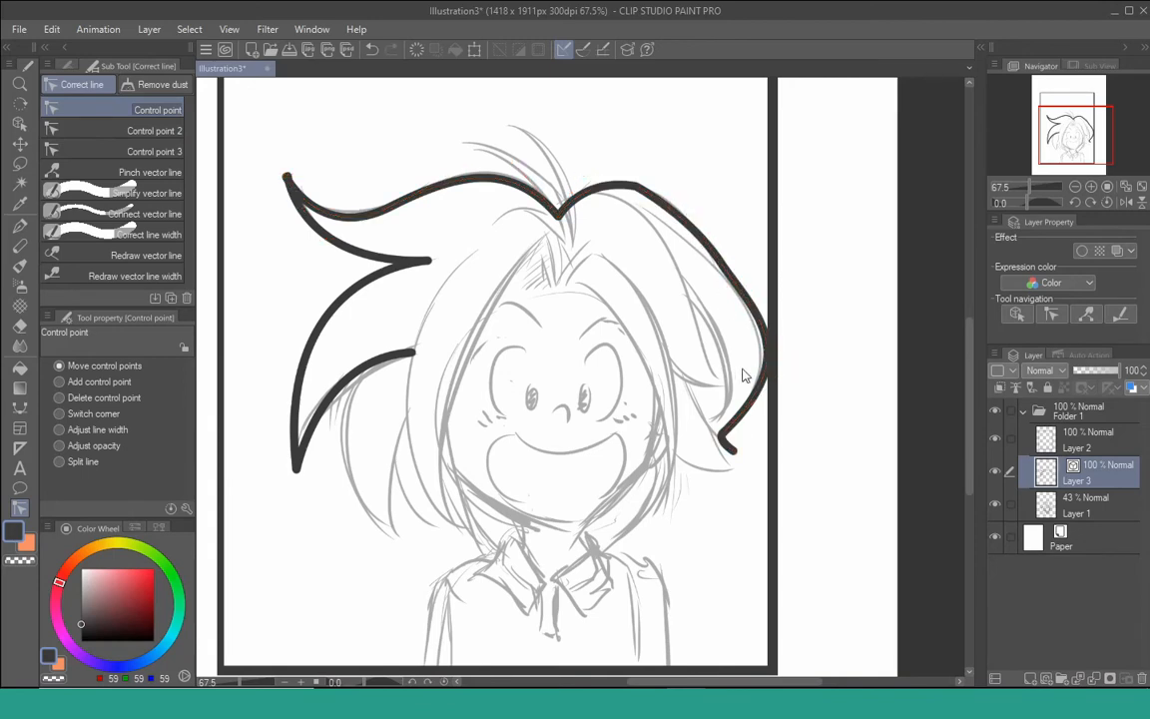
Add a new vector layer above the hair outline's layer and return to the Bezier curve tool
drag(528, 398, 545, 375)
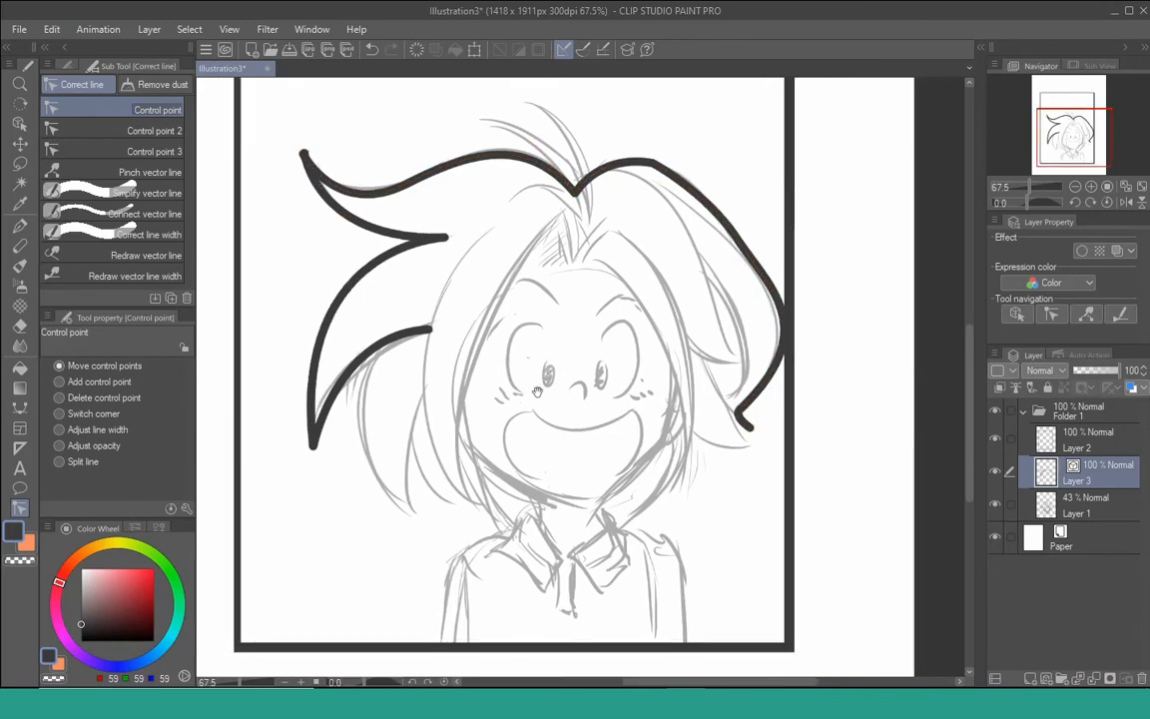
click(1052, 678)
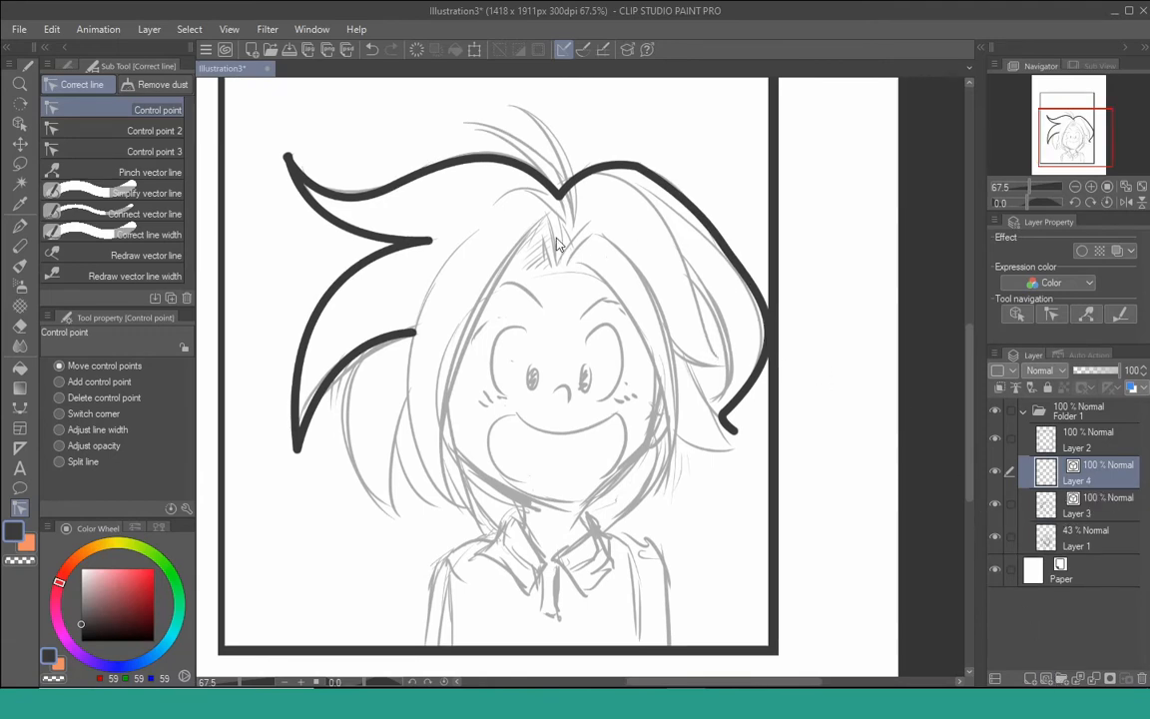
key(u)
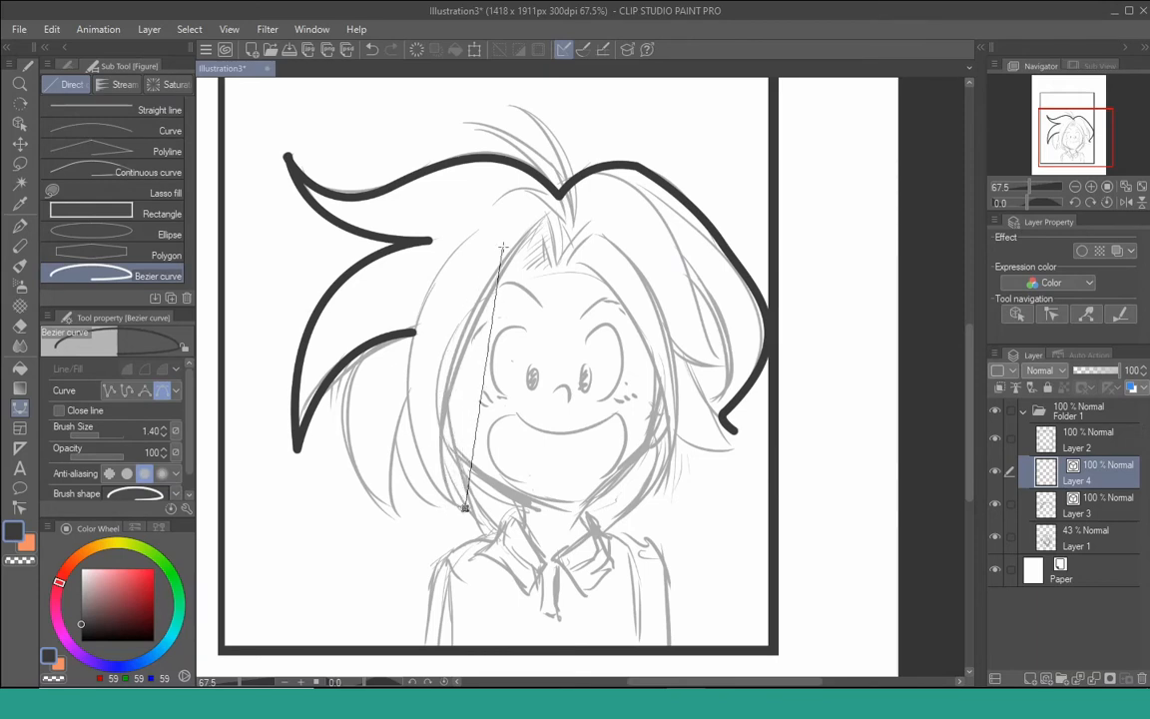
mouse_move(547, 217)
mouse_down()
mouse_move(616, 197)
mouse_move(698, 141)
mouse_move(716, 82)
mouse_move(670, 123)
mouse_move(701, 113)
mouse_move(698, 146)
mouse_move(603, 329)
mouse_move(544, 321)
mouse_move(549, 254)
mouse_move(571, 252)
mouse_move(624, 287)
mouse_move(528, 312)
mouse_move(710, 113)
mouse_move(705, 135)
mouse_up()
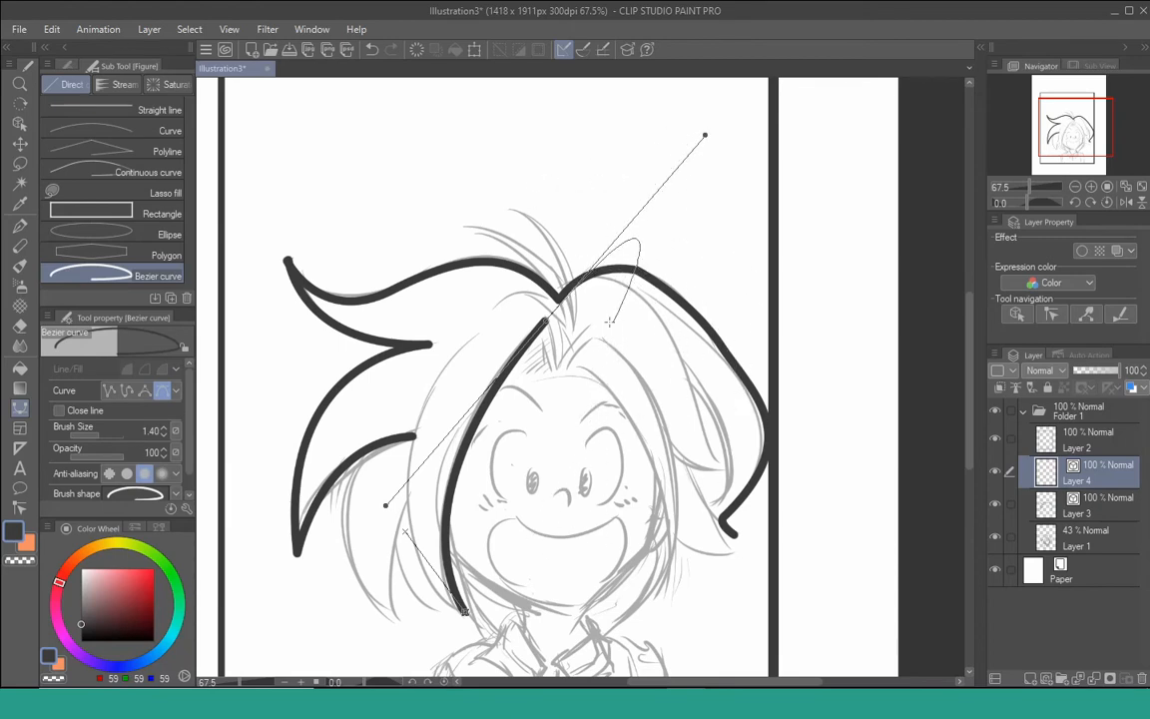
alt+click(547, 321)
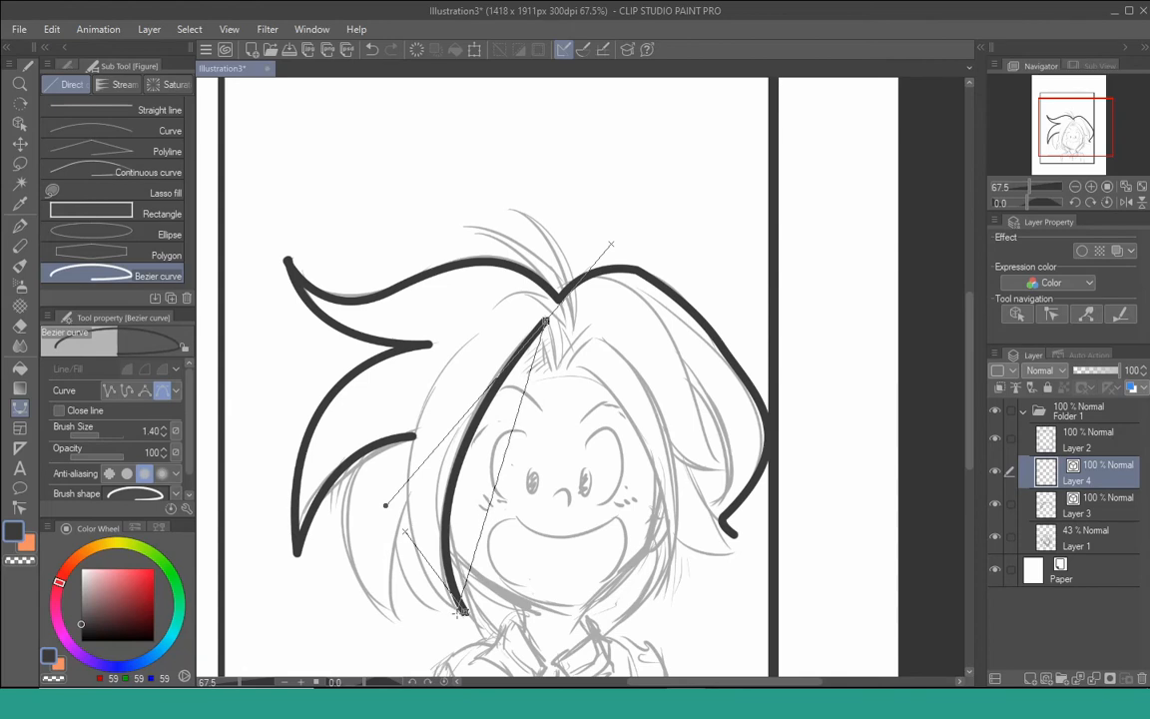
drag(464, 612, 617, 677)
scroll(617, 670, down, 5)
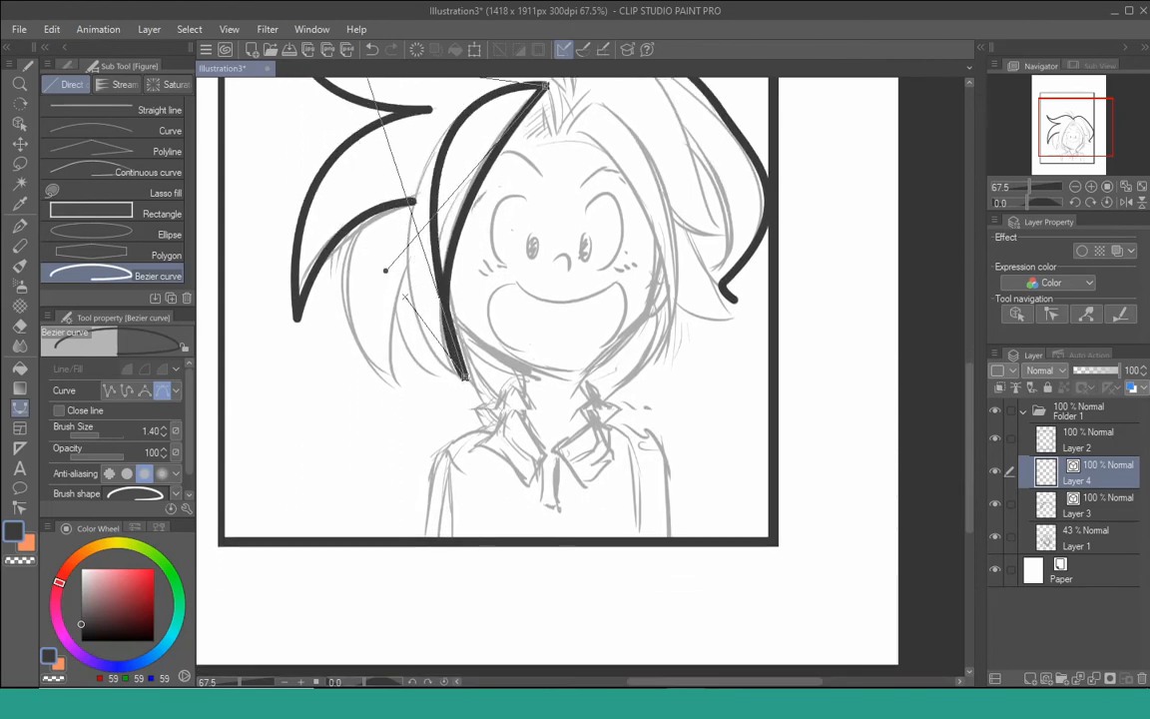
key(Return)
scroll(559, 580, up, 4)
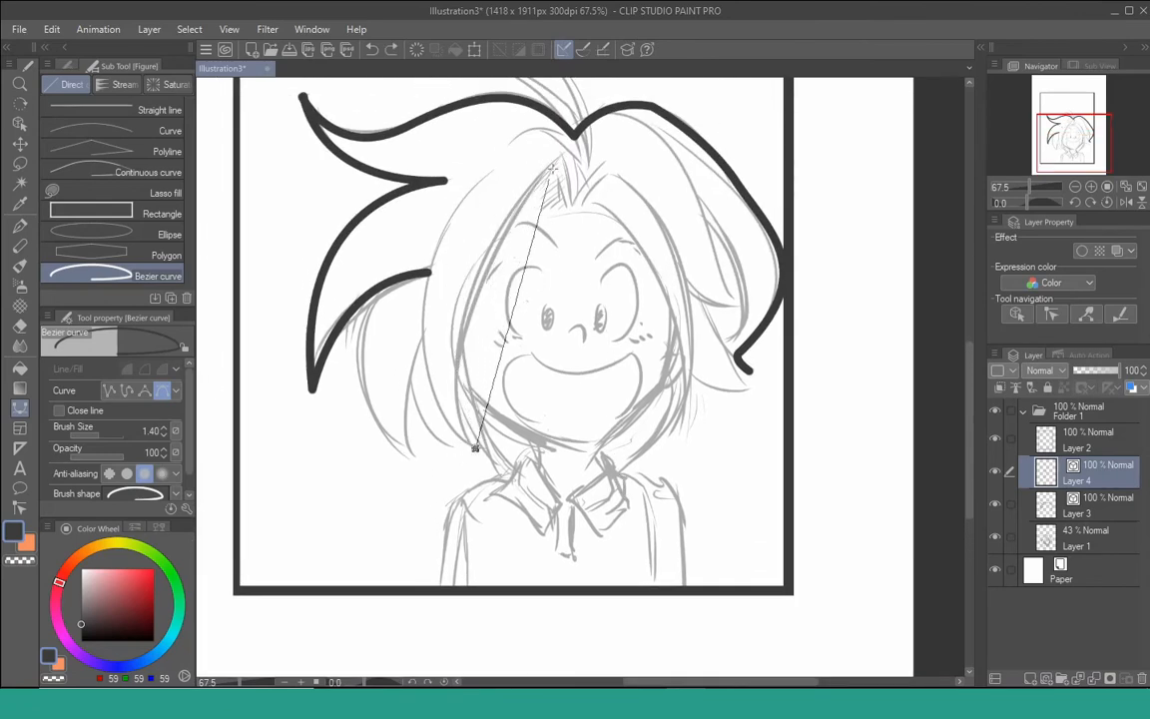
Ink the left front lock as a closed Bezier shape from its lower tip up to the parting and back down along its outer edge
drag(559, 157, 719, 137)
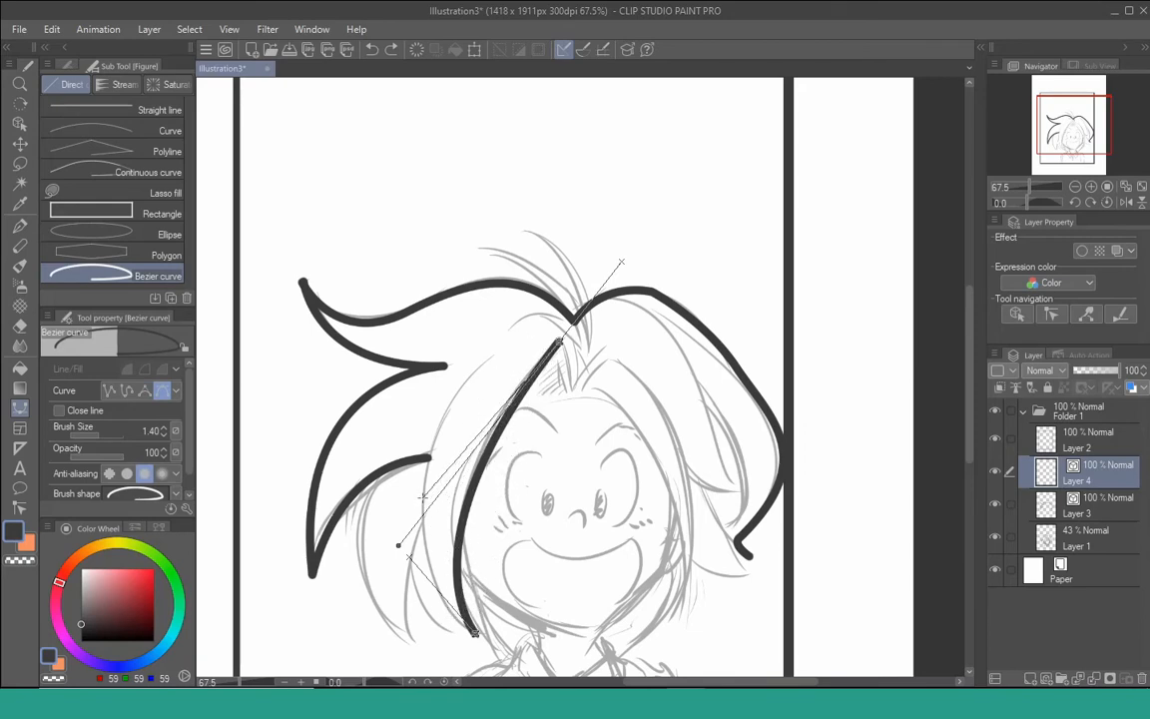
mouse_move(419, 502)
mouse_down()
mouse_move(420, 640)
mouse_move(401, 686)
mouse_move(403, 657)
mouse_up()
alt+click(421, 468)
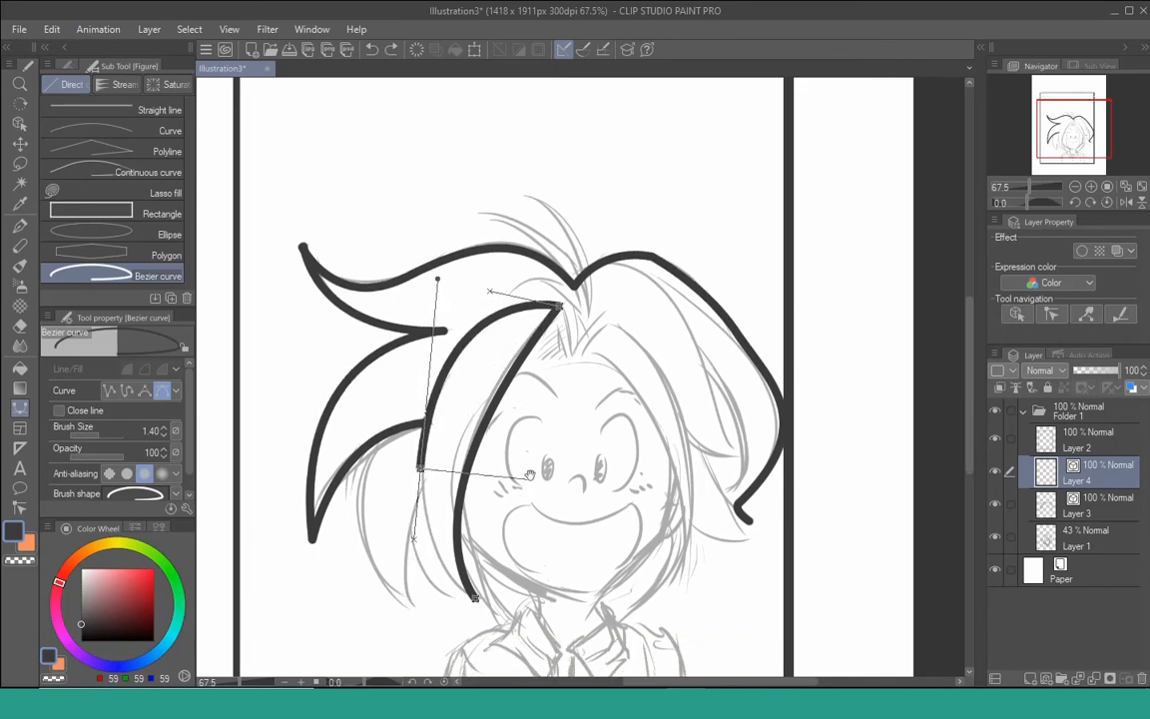
drag(539, 481, 513, 356)
click(449, 472)
drag(450, 472, 519, 498)
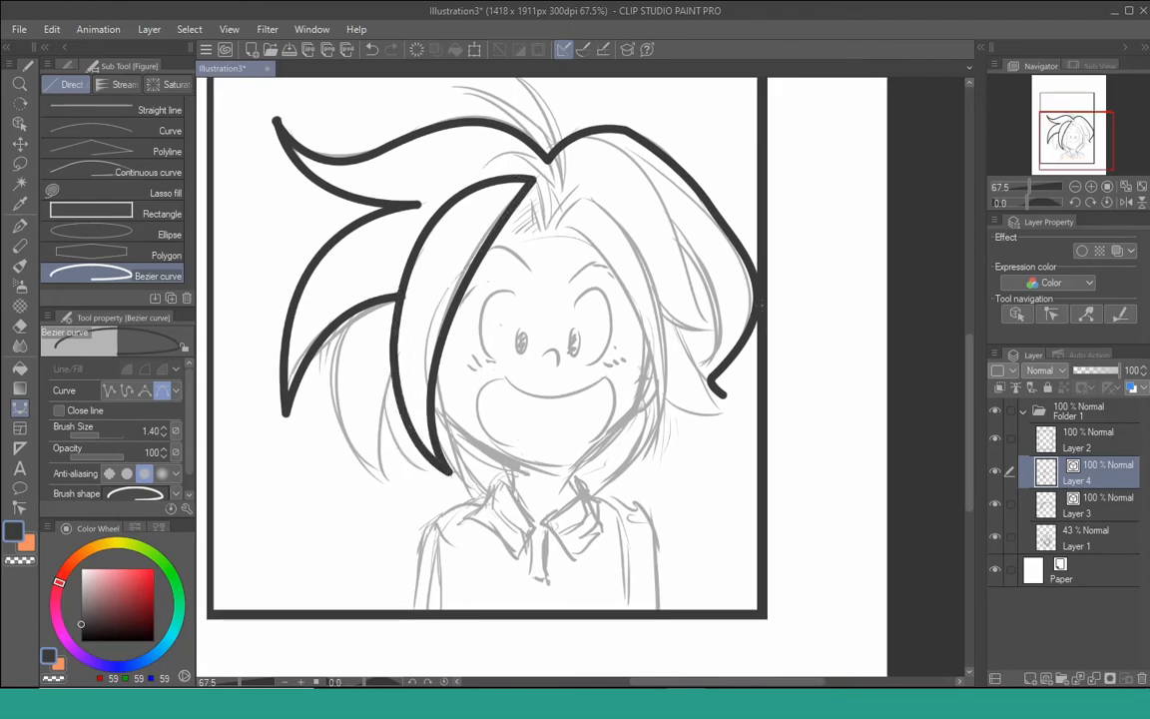
Ink a short curved line from the top of the front lock down to the forehead at the parting
drag(611, 341, 613, 386)
click(533, 227)
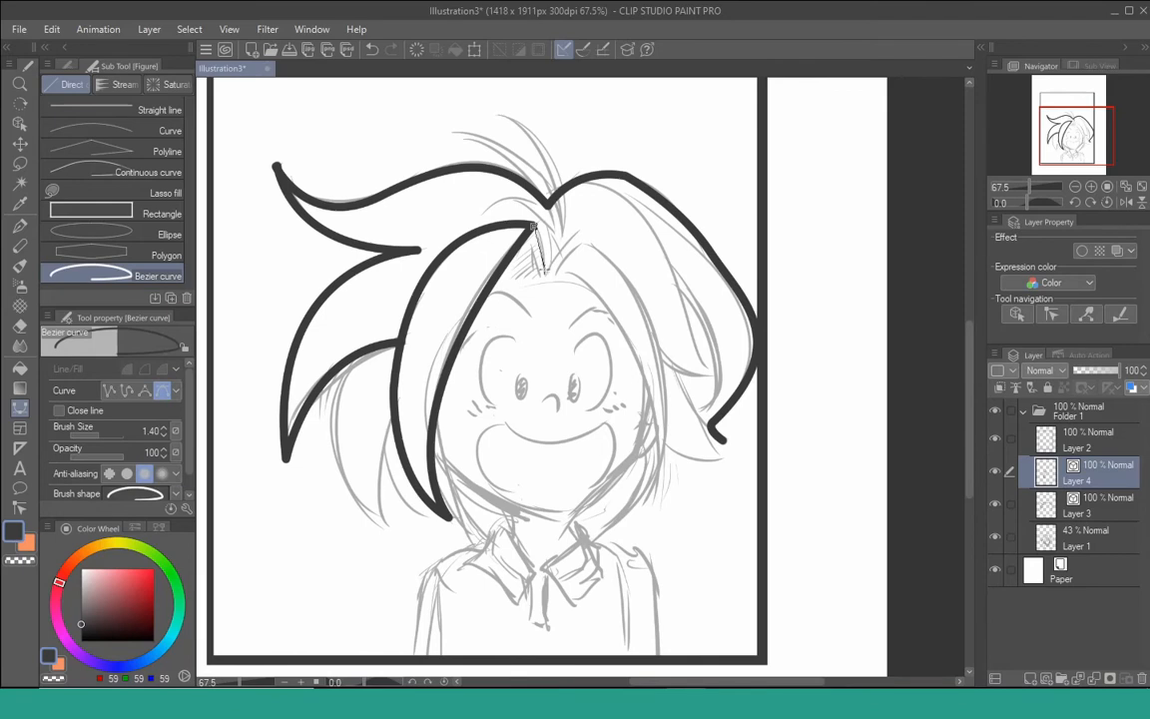
drag(540, 287, 553, 262)
alt+click(546, 269)
key(Return)
Select the hair outline and the left spike line together as vector objects and reduce their brush size to 0.93
drag(510, 301, 524, 301)
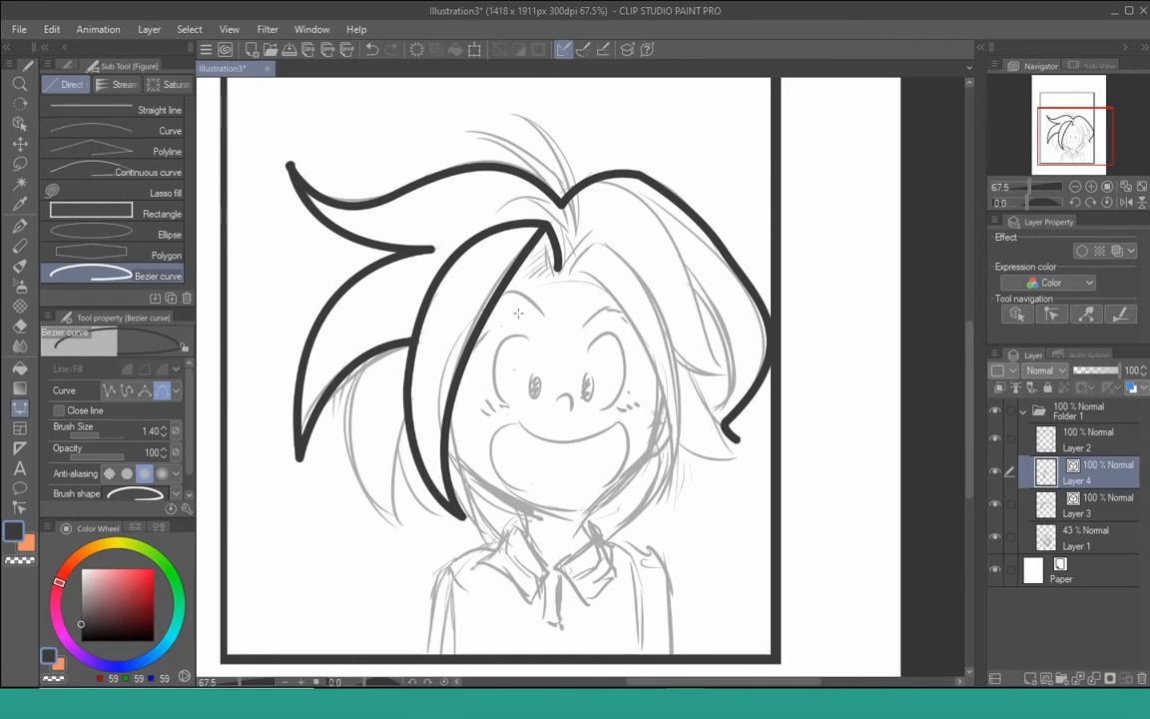
key(o)
click(388, 355)
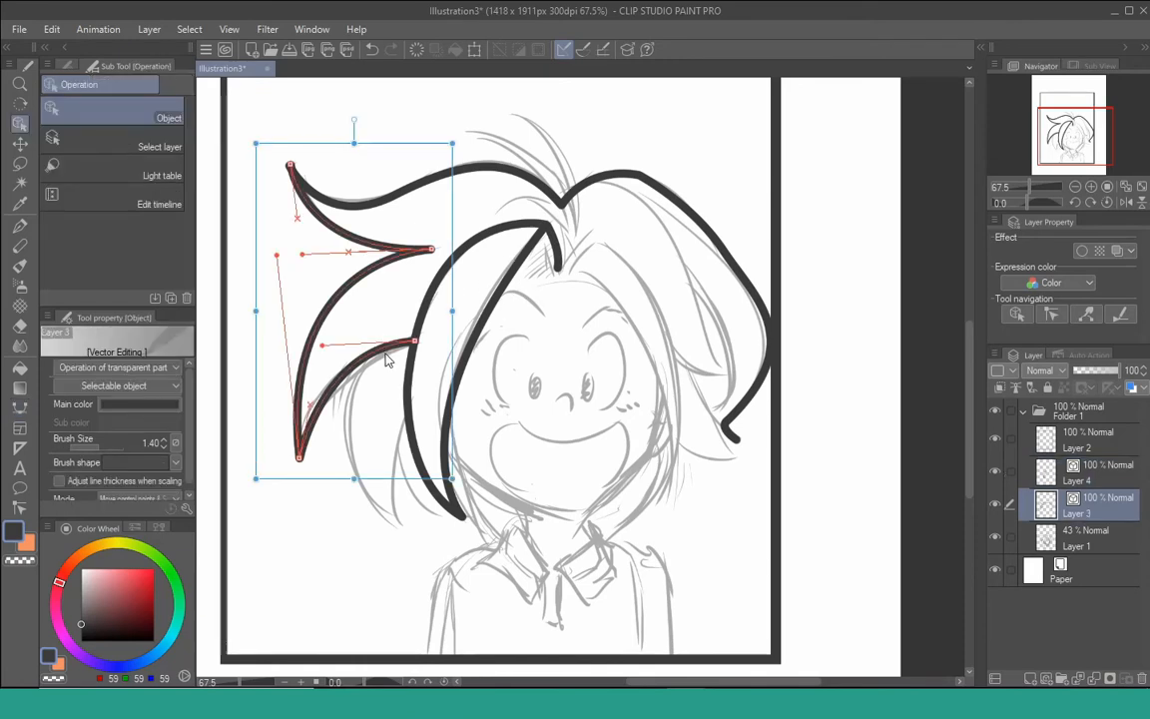
shift+click(536, 181)
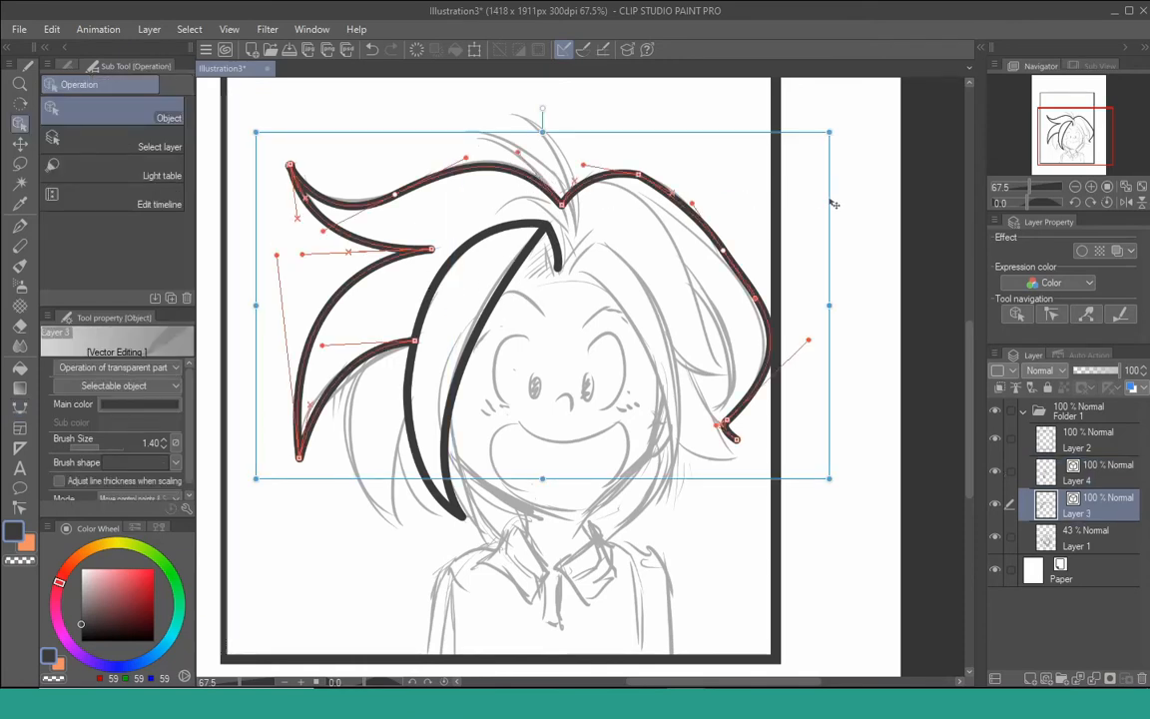
drag(105, 448, 101, 453)
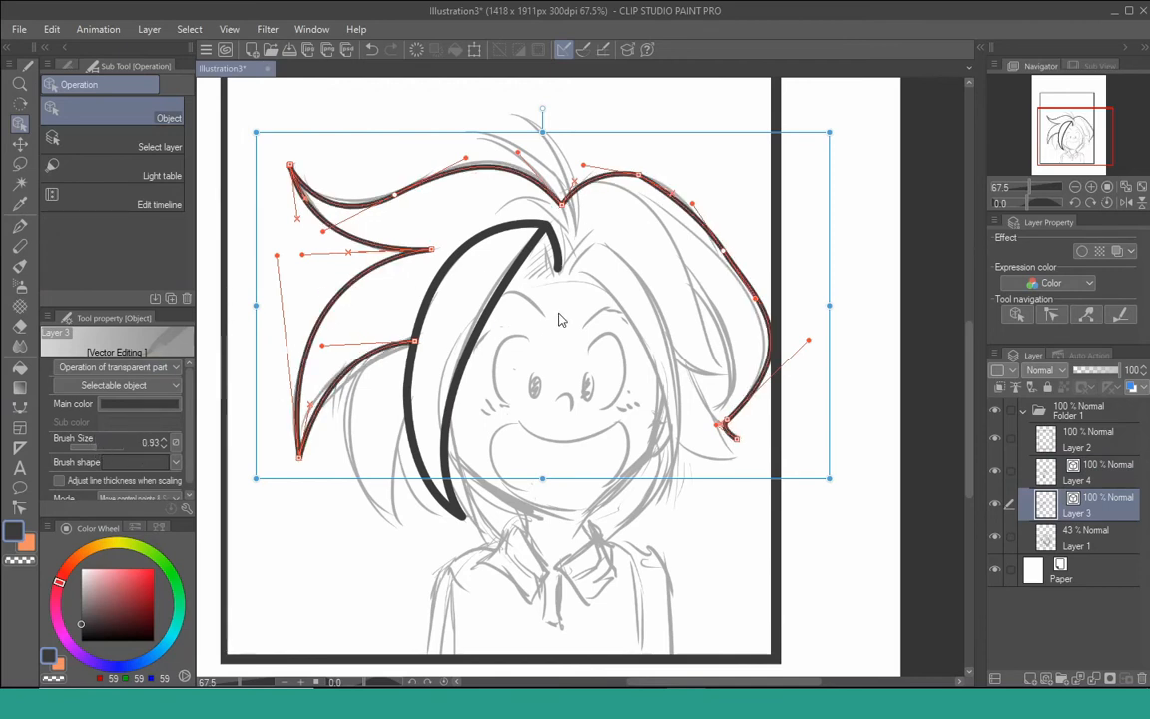
Select the left front lock and the short parting line together, reduce their brush size to 1.07 and deselect them
click(503, 291)
shift+click(555, 245)
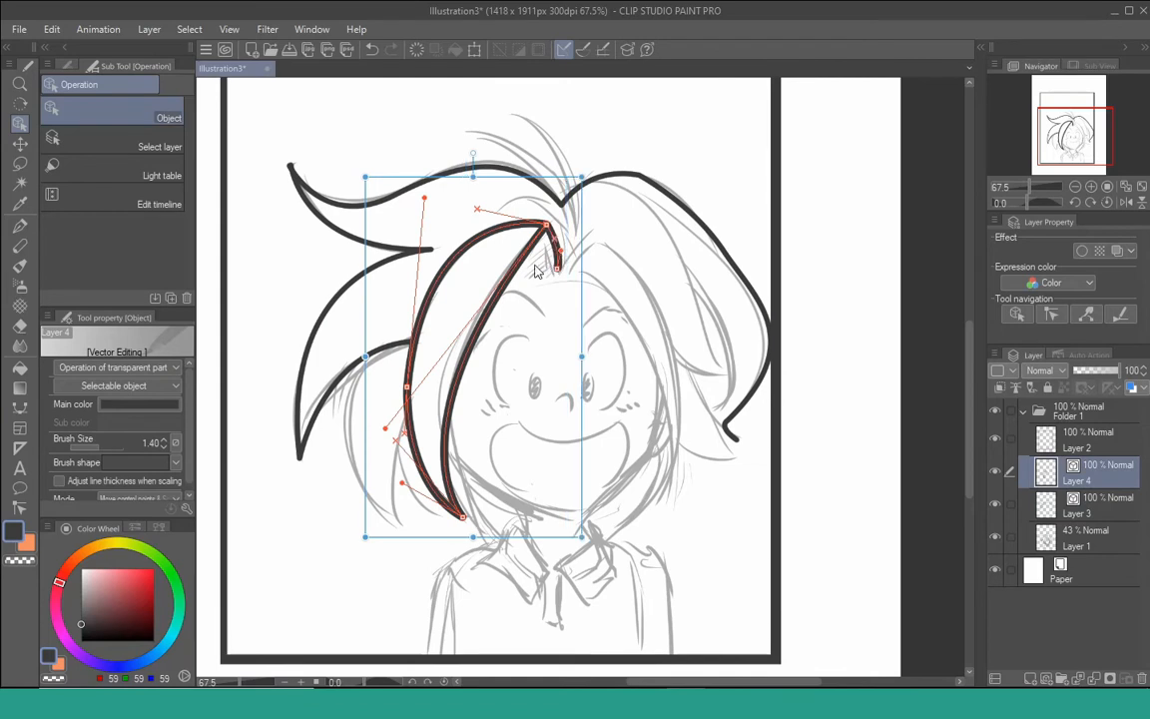
drag(97, 452, 97, 454)
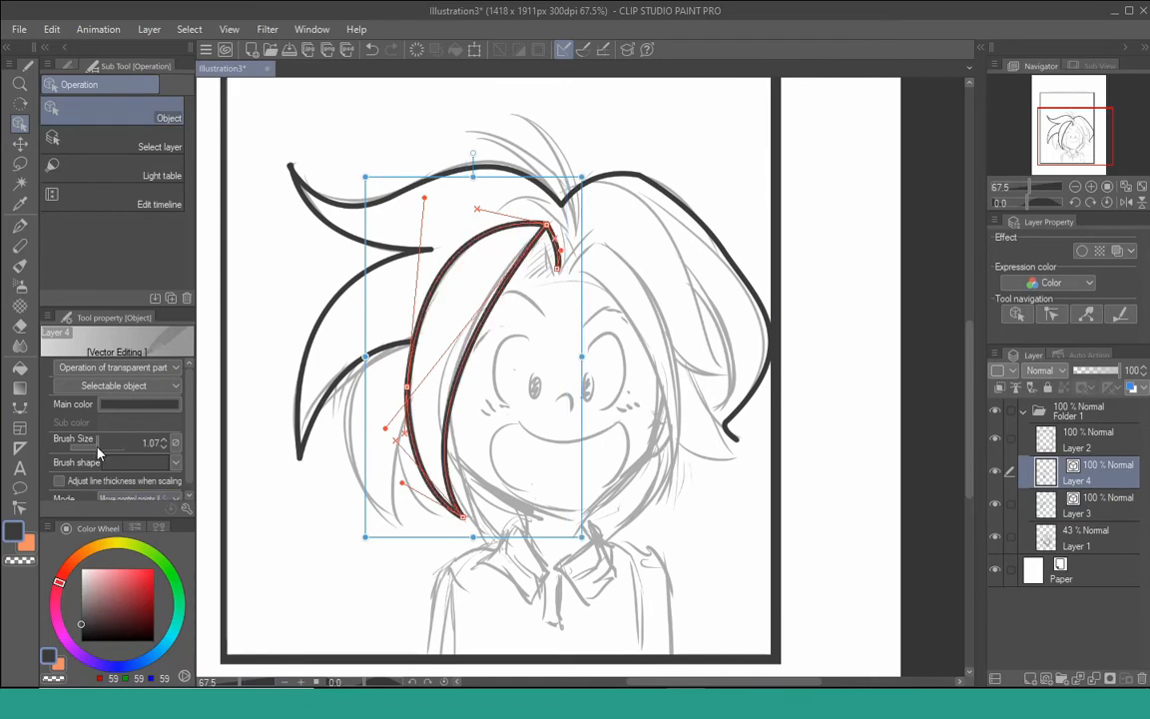
click(257, 323)
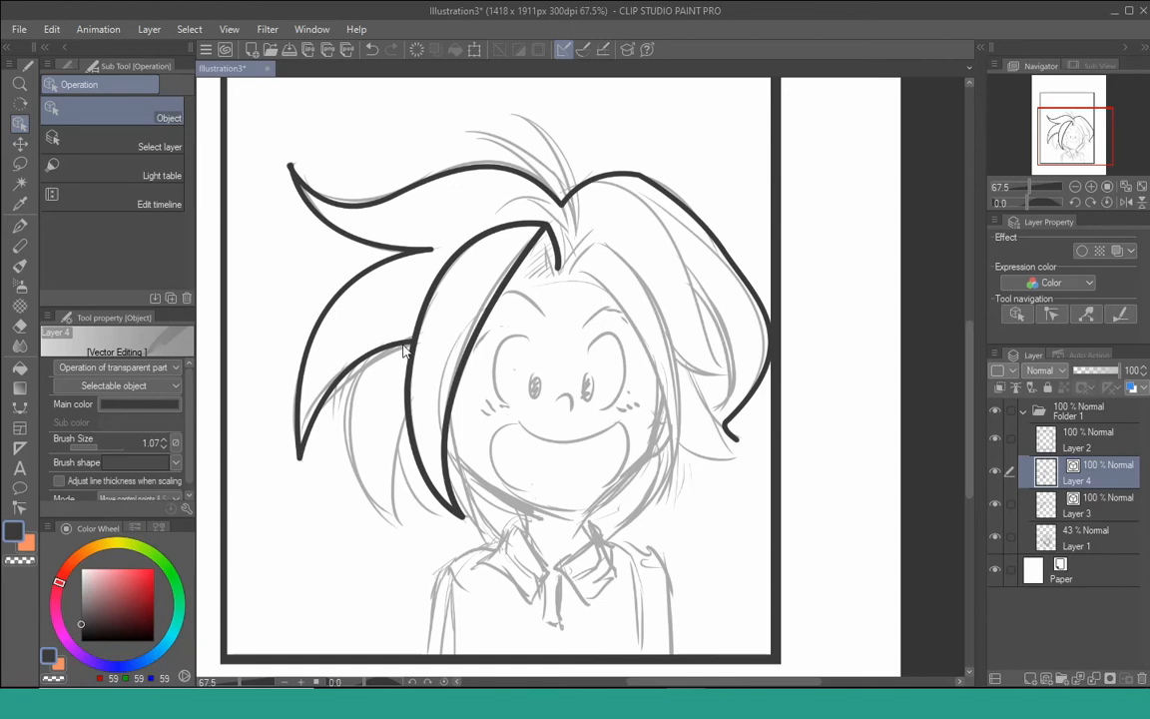
Examine the left front lock's control points with the Control point correction tool and the line-width adjustment offered by Control point 2
key(alt+bracketleft)
drag(466, 310, 458, 332)
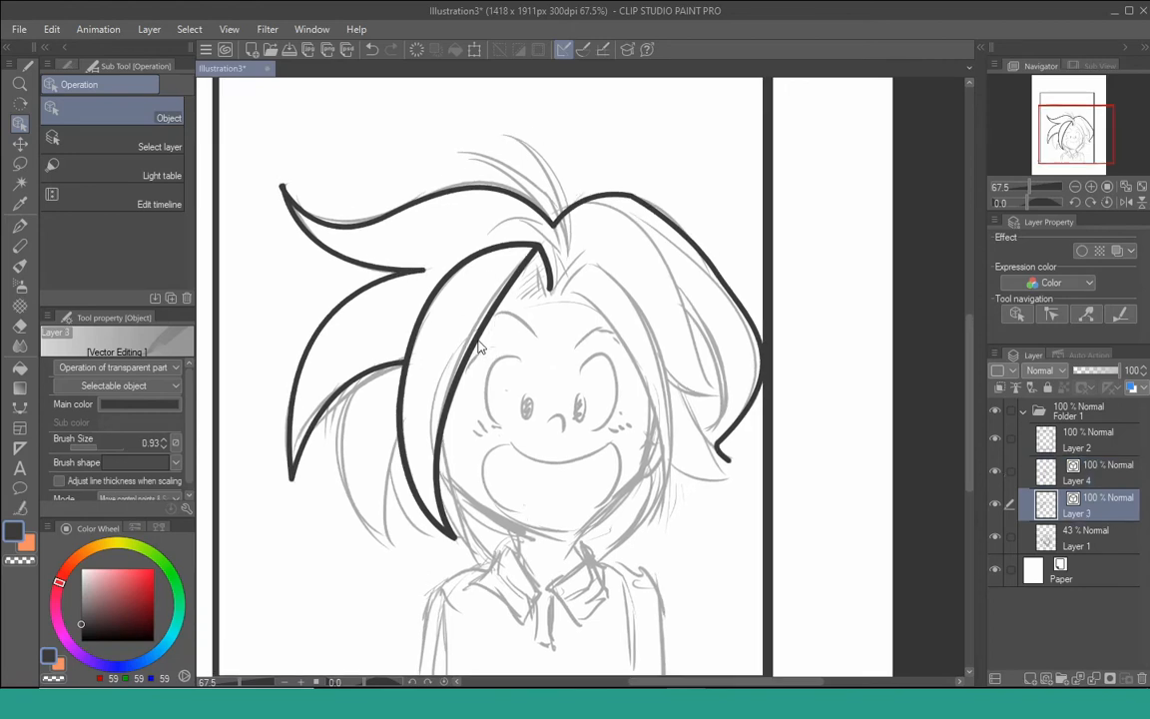
key(y)
click(146, 106)
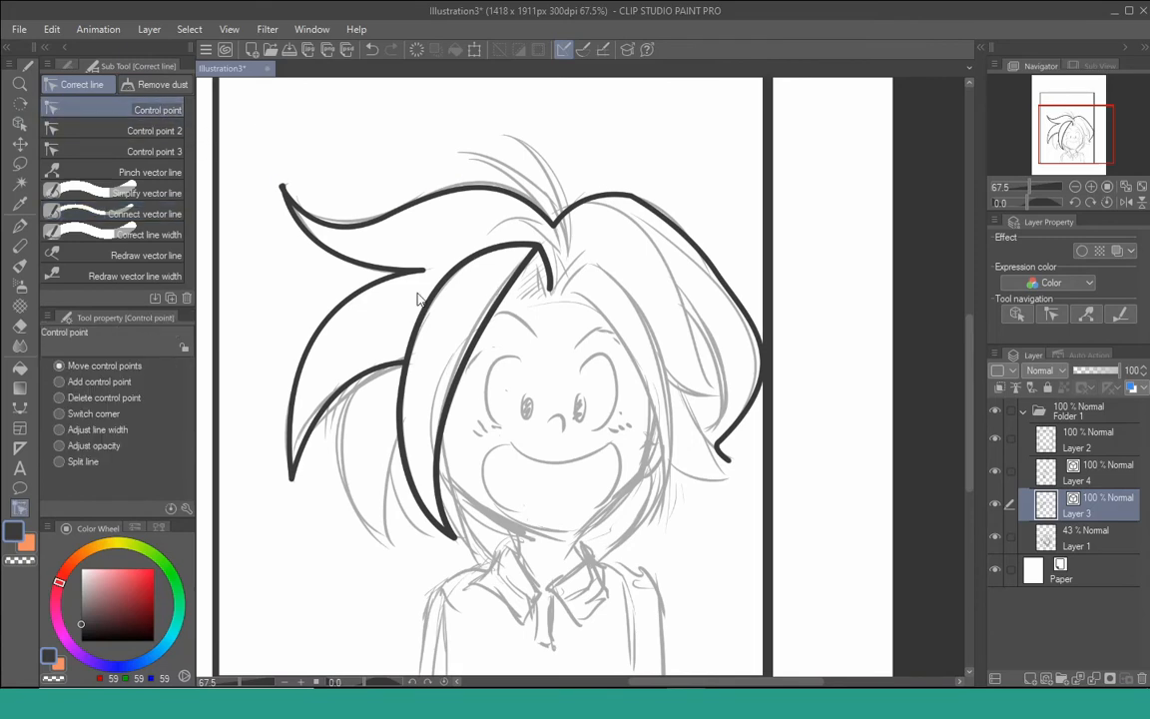
click(1094, 474)
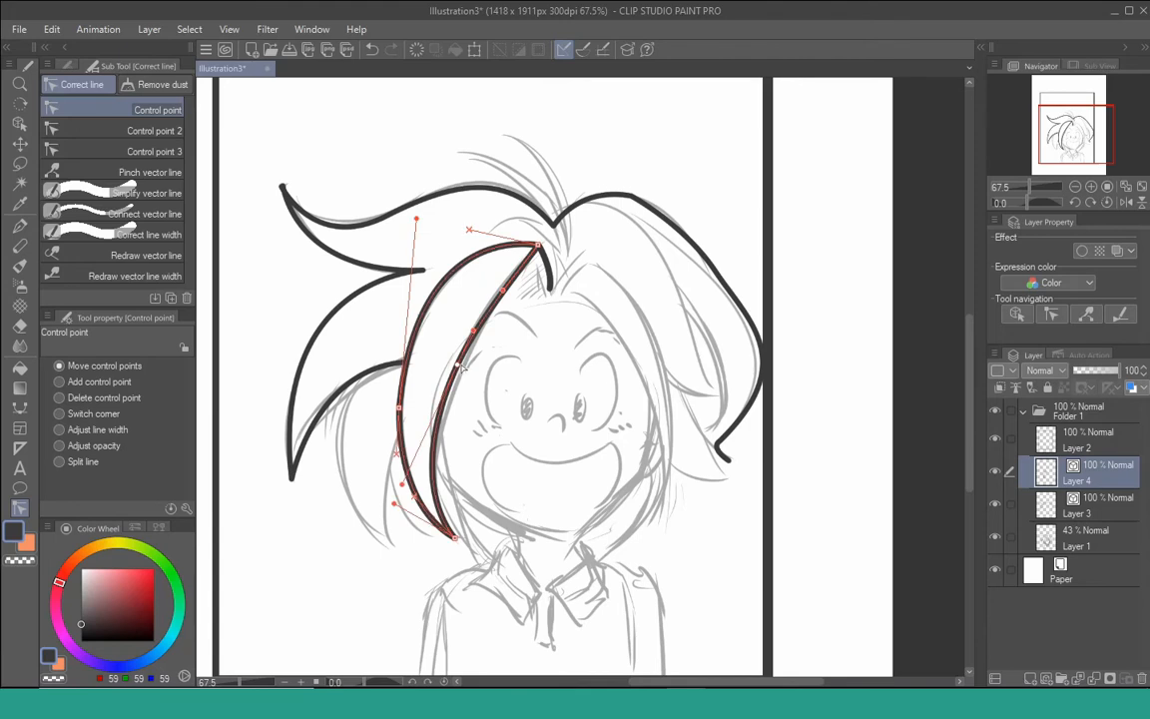
click(130, 131)
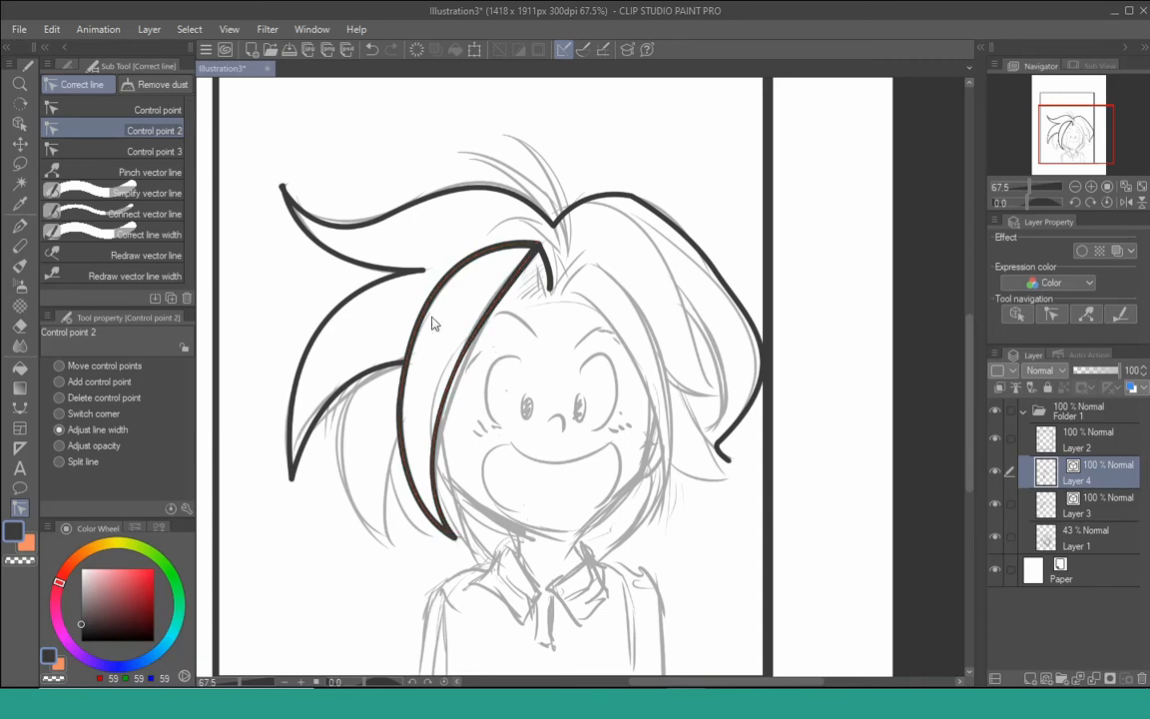
Try reshaping the left front lock's edges with Redraw vector line and undo the redrawn strokes
click(168, 256)
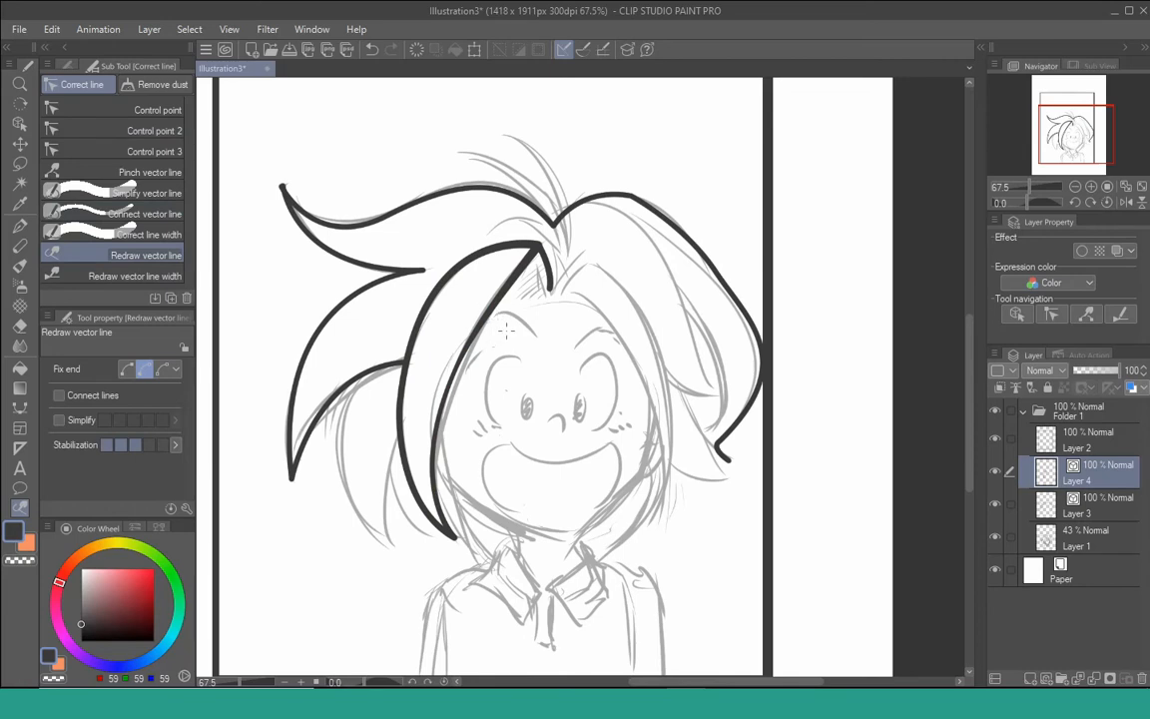
mouse_move(511, 301)
mouse_down()
mouse_move(490, 302)
mouse_move(513, 290)
mouse_move(502, 296)
mouse_up()
key(ctrl+z)
key(ctrl+z)
mouse_move(444, 428)
mouse_down()
mouse_move(426, 426)
mouse_move(416, 449)
mouse_move(421, 431)
mouse_up()
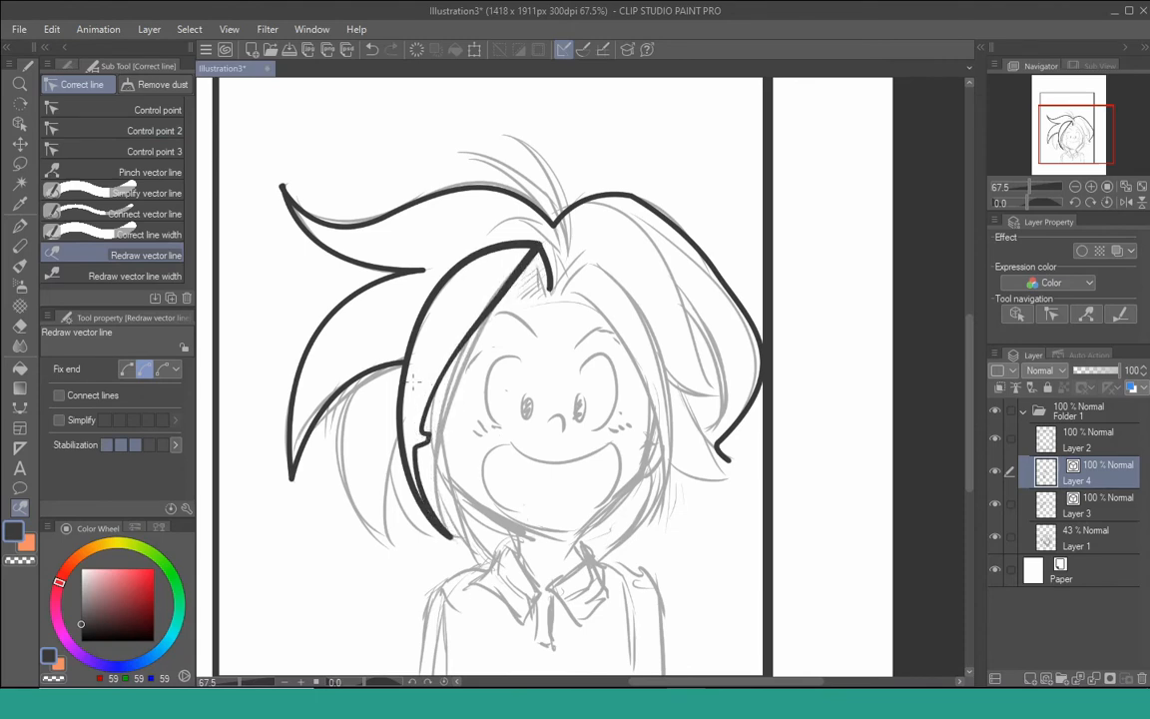
mouse_move(413, 383)
mouse_down()
mouse_move(394, 383)
mouse_move(403, 360)
mouse_up()
key(ctrl+z)
key(ctrl+z)
key(ctrl+z)
key(ctrl+z)
key(ctrl+z)
key(ctrl+z)
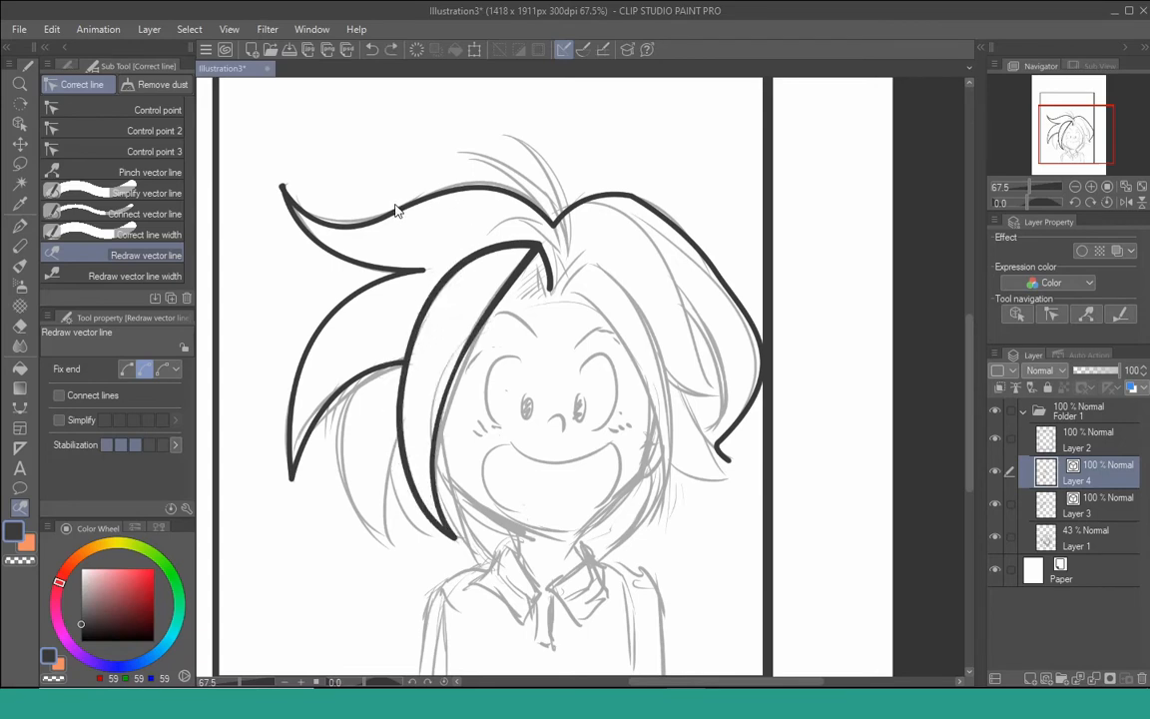
Try reshaping the large lower-left hair spike on the outline's layer with Redraw vector line, and restore its original curve
click(140, 275)
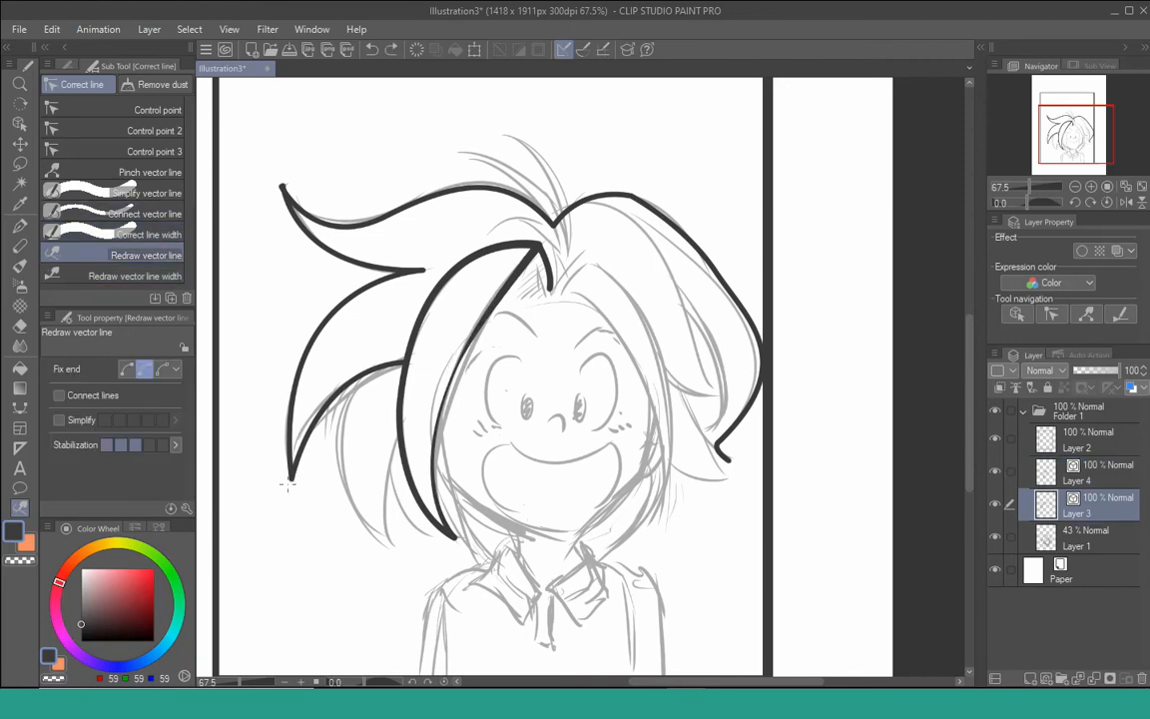
drag(289, 483, 295, 419)
mouse_move(291, 477)
mouse_down()
mouse_move(303, 411)
mouse_move(335, 350)
mouse_move(398, 290)
mouse_up()
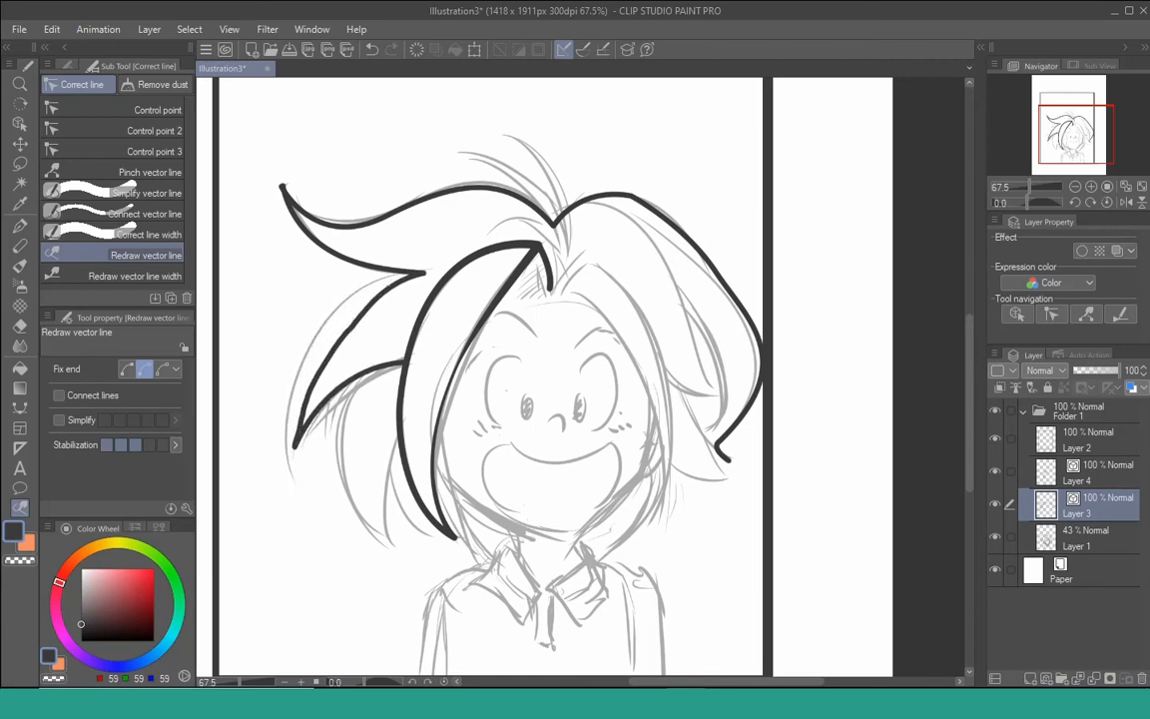
key(ctrl+z)
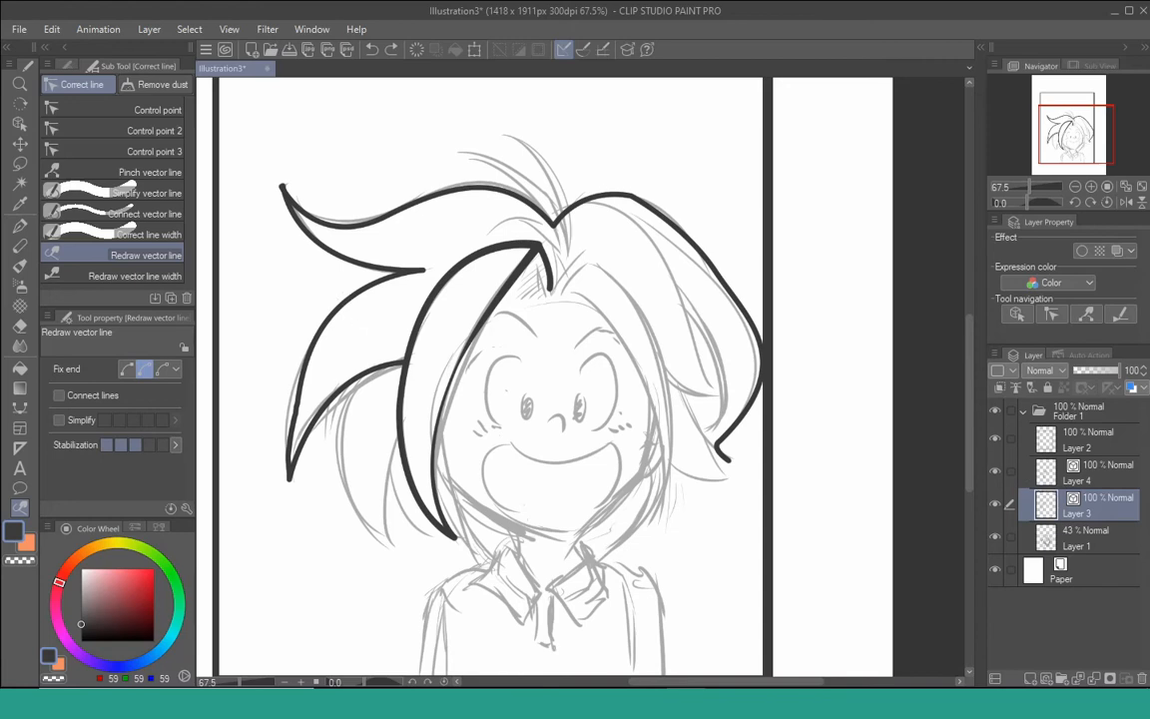
key(ctrl+y)
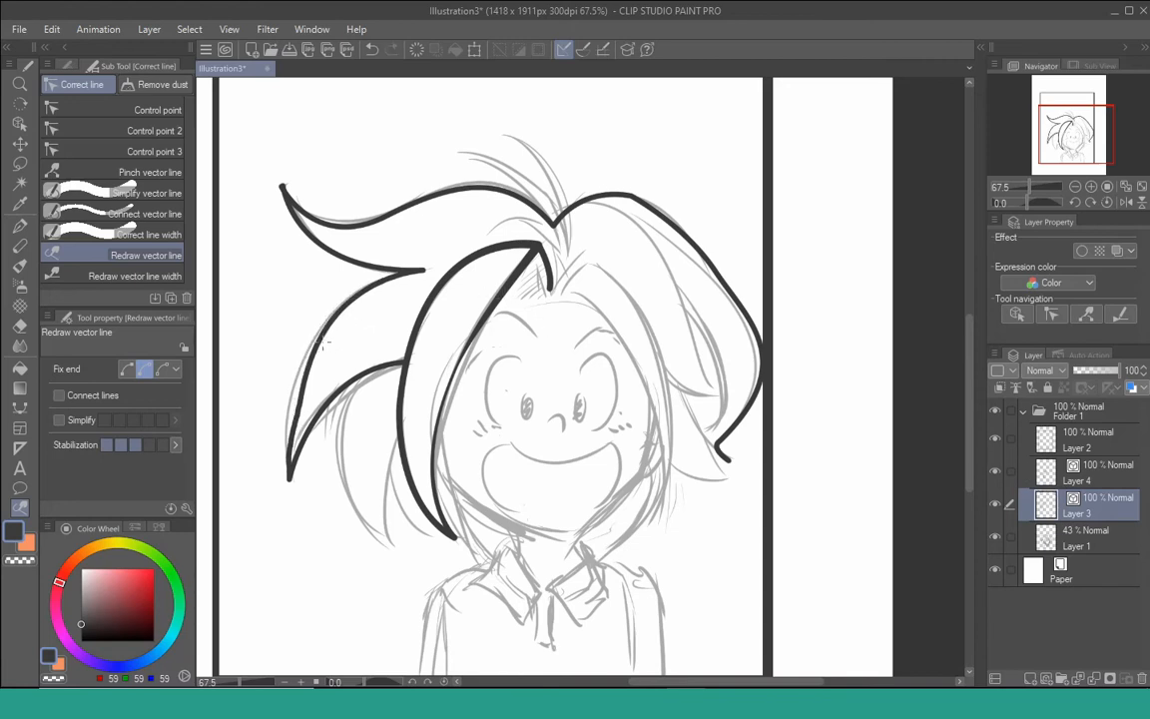
click(126, 109)
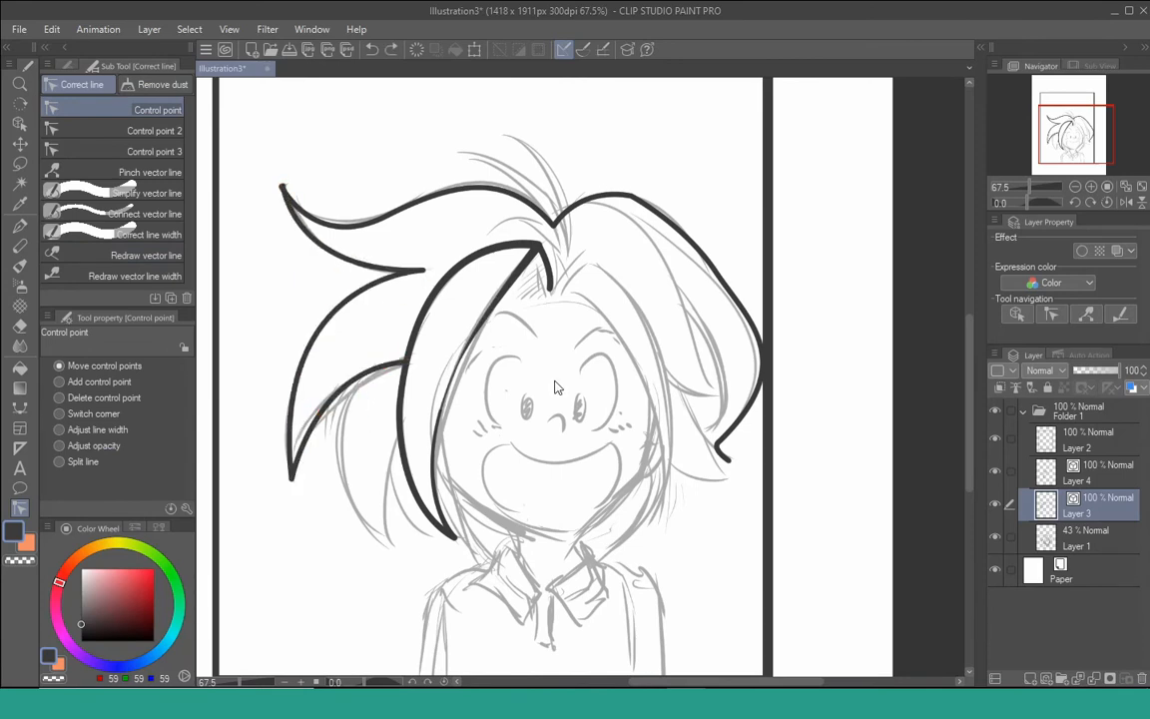
Ink the right front lock with the Bezier curve from the parting over its peak, down to the tip and back up the inner edge
drag(627, 388, 611, 349)
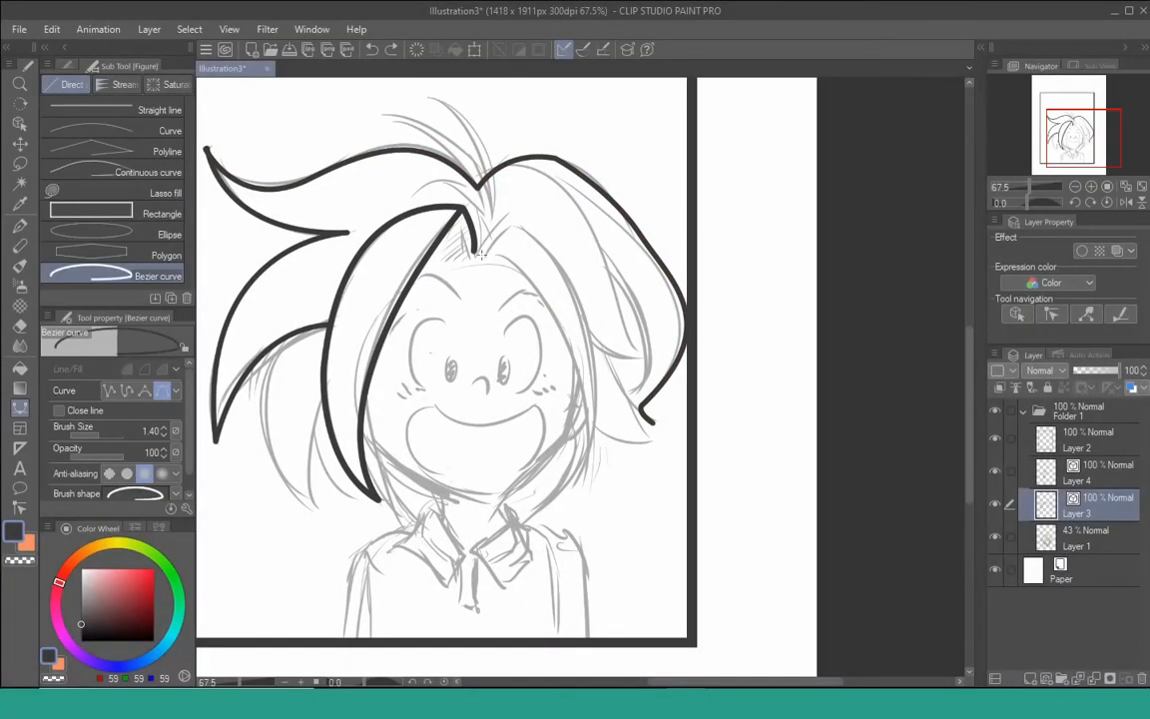
click(511, 224)
drag(579, 477, 513, 624)
click(579, 477)
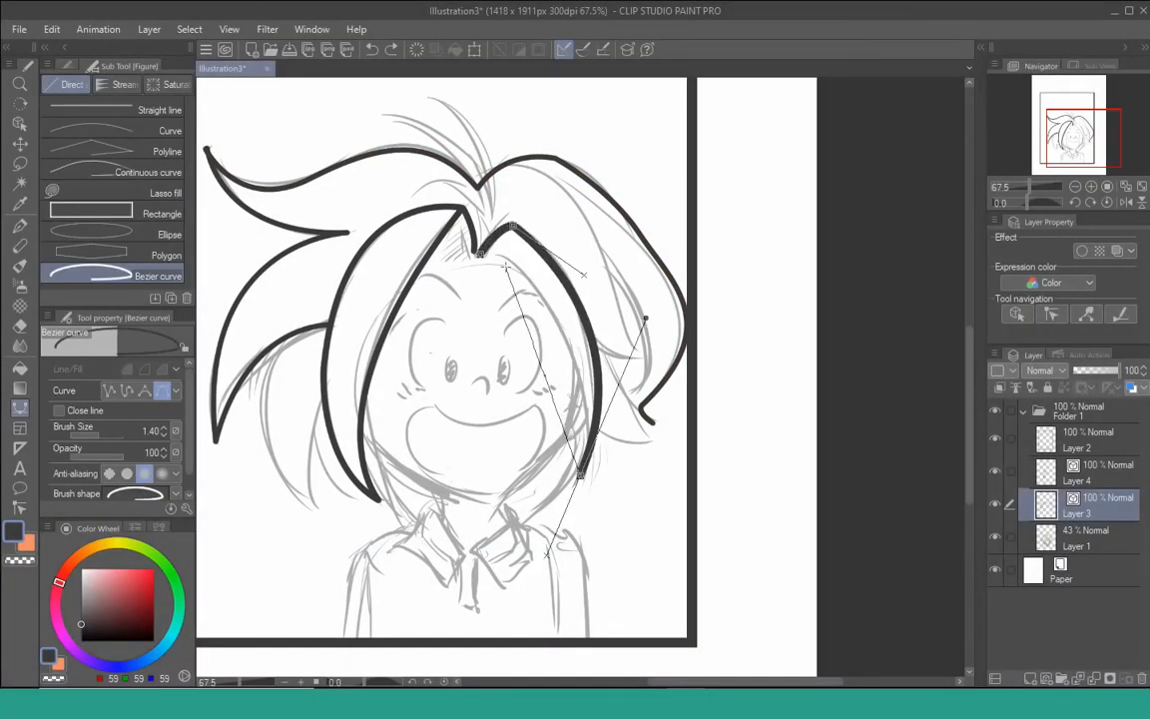
drag(500, 254, 403, 204)
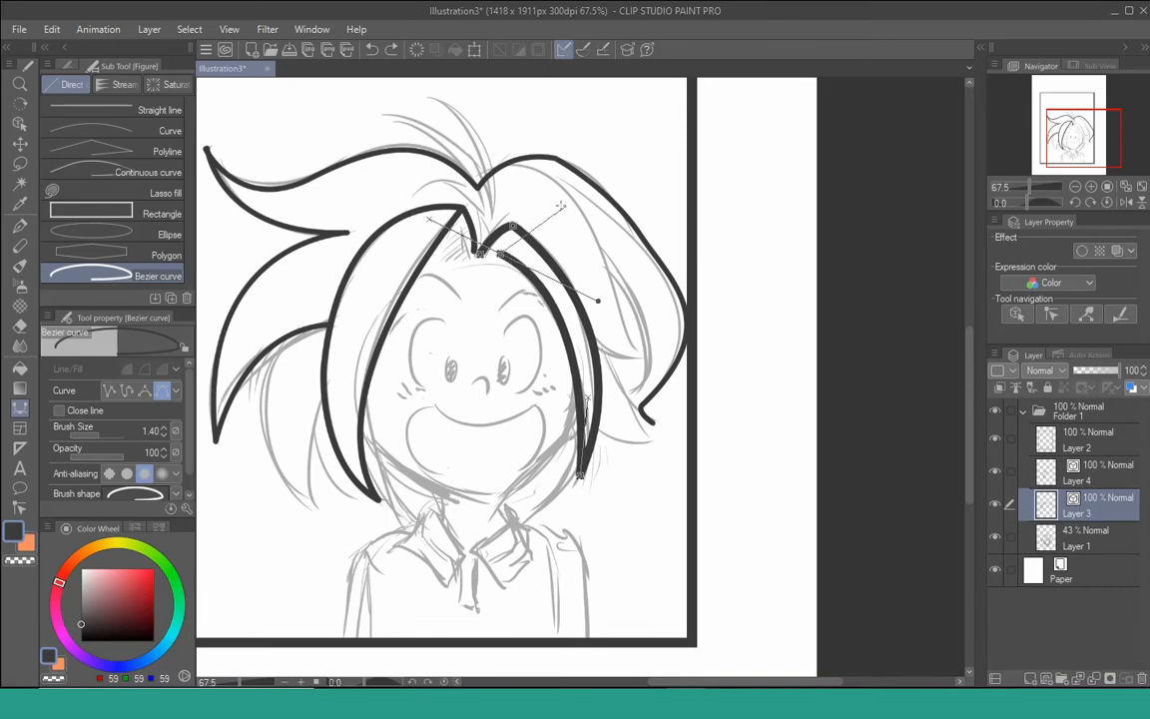
key(Return)
Taper the edges of the right and left front locks on their respective layers by adjusting line width with Control point 2
key(y)
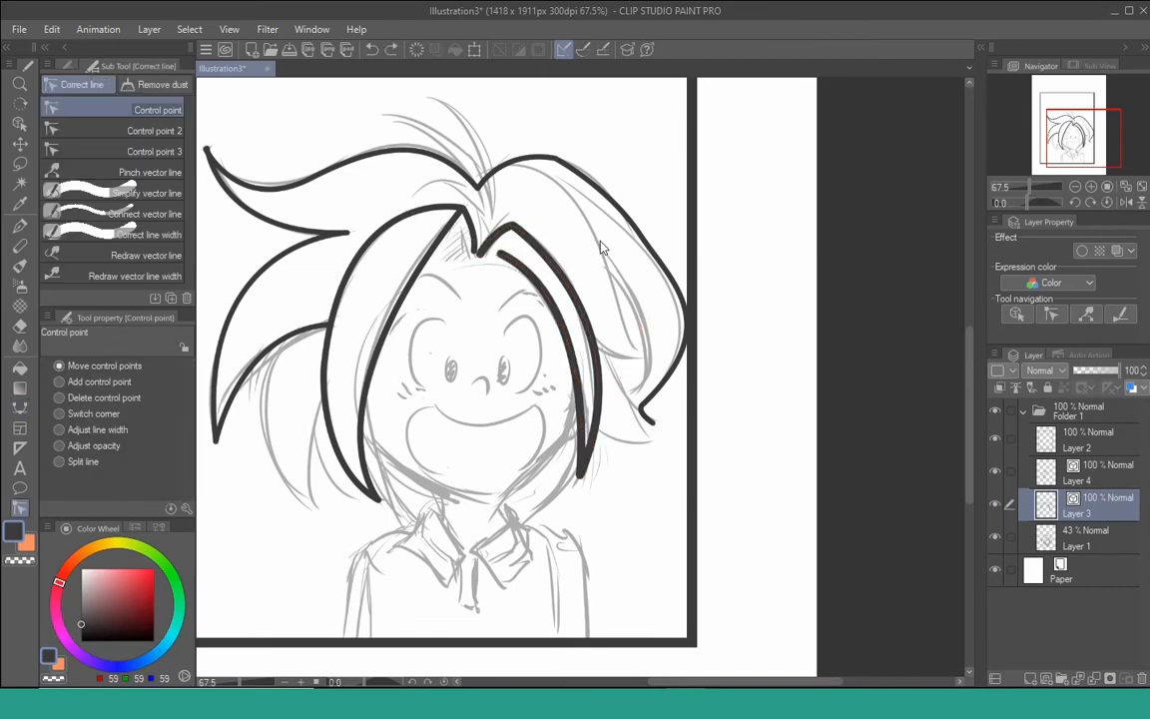
click(120, 131)
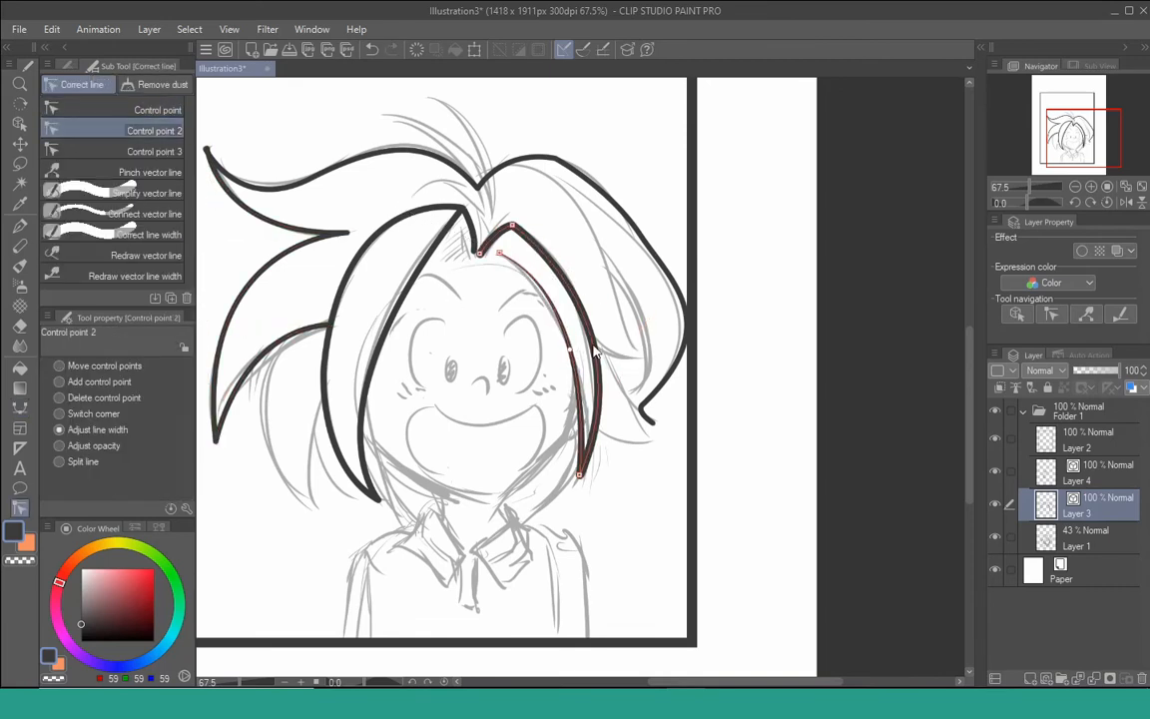
click(1093, 474)
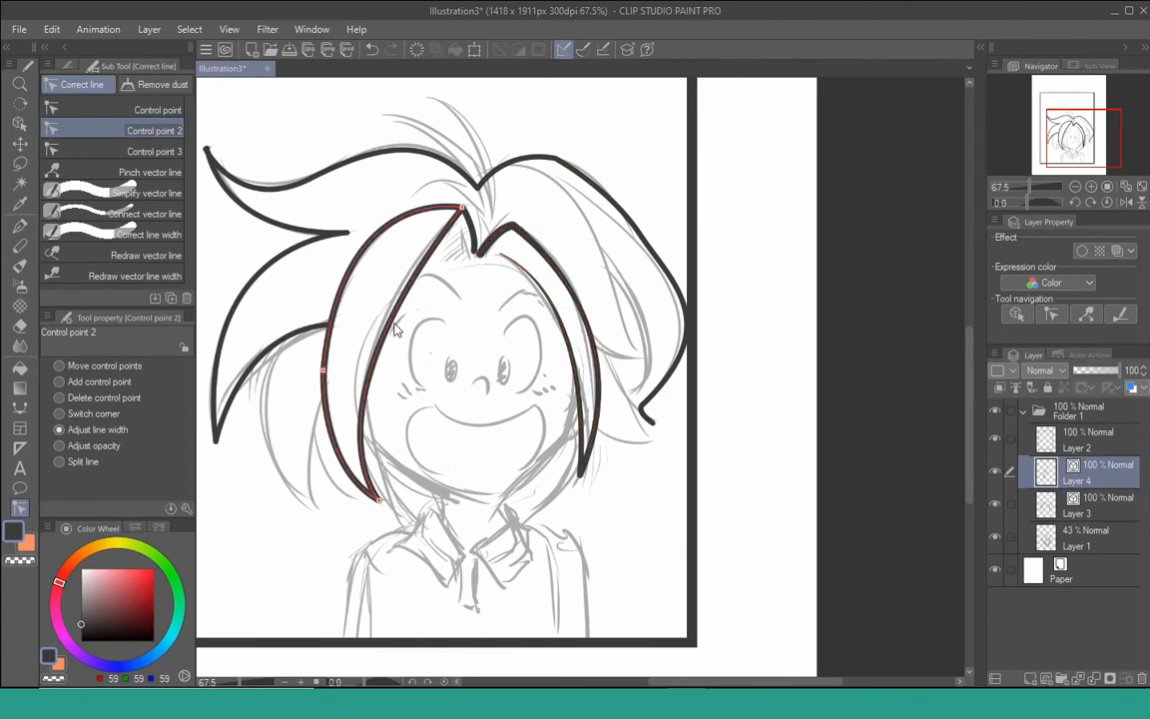
drag(490, 264, 536, 204)
key(alt+])
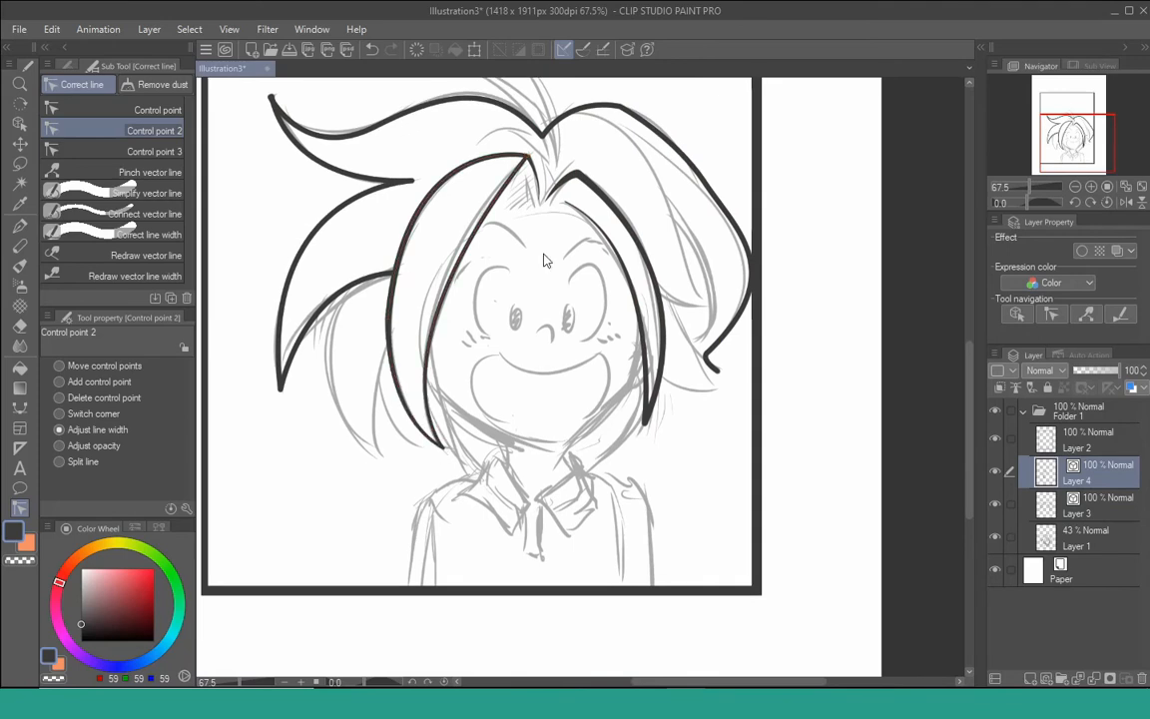
drag(545, 260, 517, 251)
key(alt+[)
drag(527, 448, 511, 449)
drag(353, 218, 410, 207)
Set the Bezier curve brush size to 1.00 and ink the two lower-left hair strands behind the left front lock
key(u)
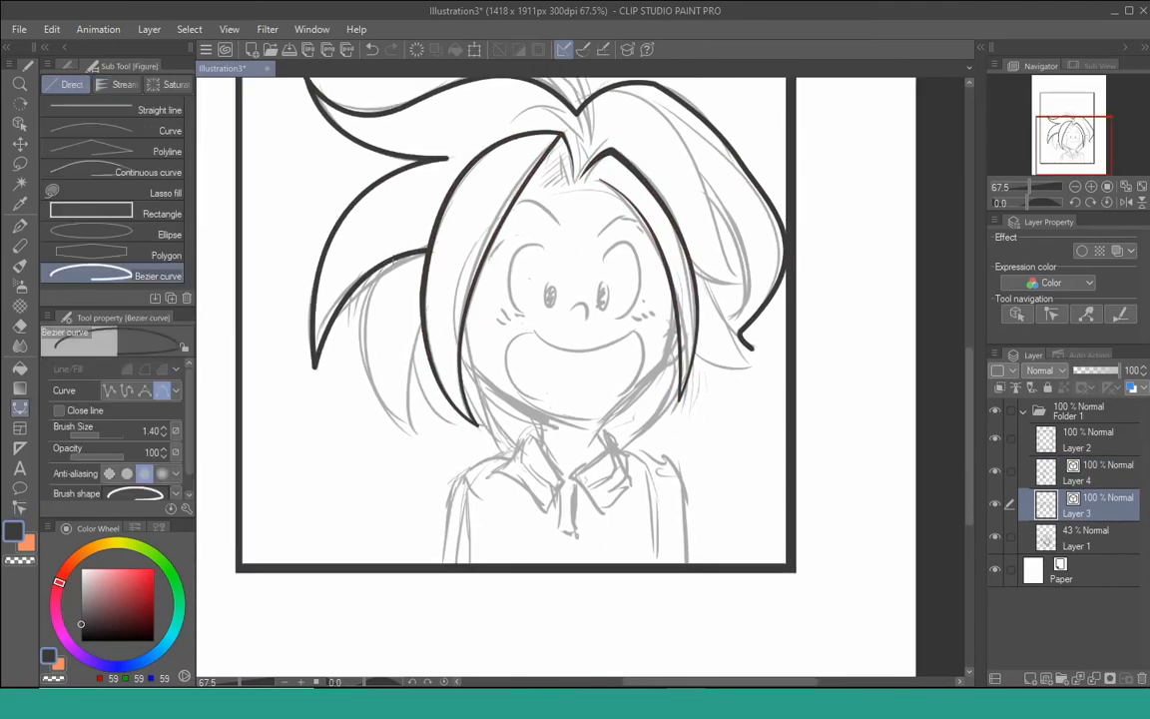
drag(392, 257, 362, 276)
drag(363, 359, 380, 436)
key(Escape)
click(164, 435)
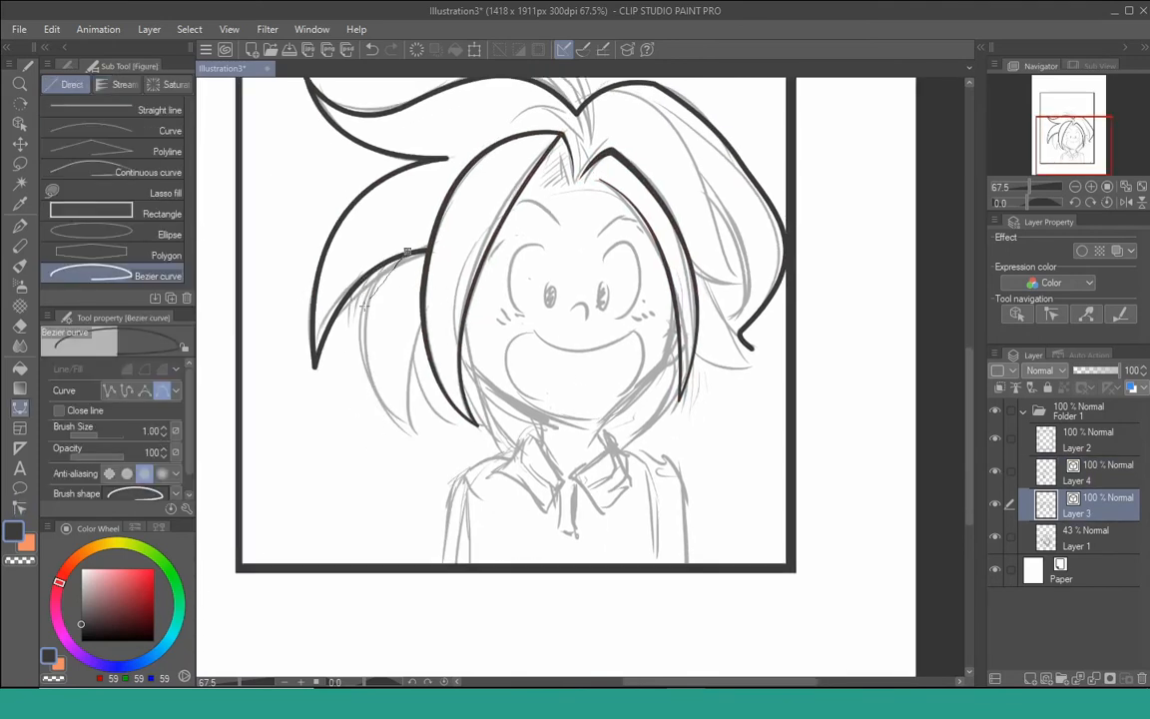
drag(369, 368, 523, 543)
key(Escape)
click(409, 254)
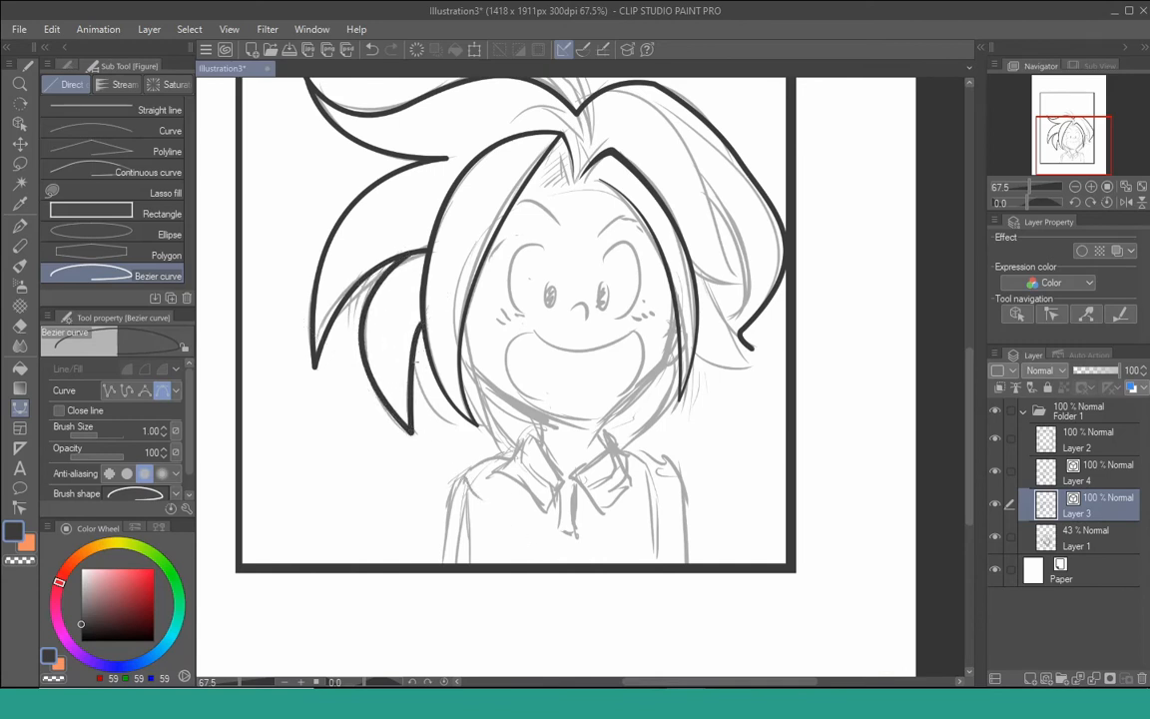
drag(474, 427, 500, 421)
Vary the line width of the lower-left strands and the large left hair spikes with Control point 2, undoing the last adjustment
key(y)
drag(409, 456, 384, 473)
drag(313, 390, 296, 403)
drag(457, 224, 440, 319)
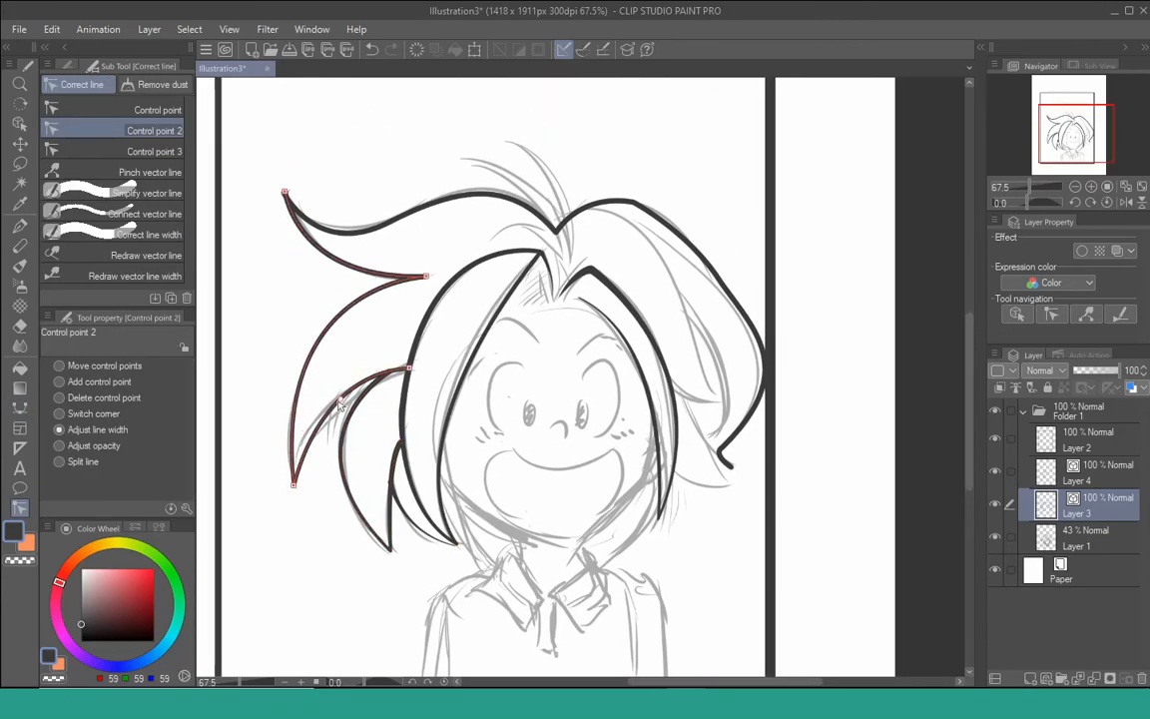
drag(339, 401, 360, 402)
drag(348, 318, 382, 340)
drag(429, 301, 417, 213)
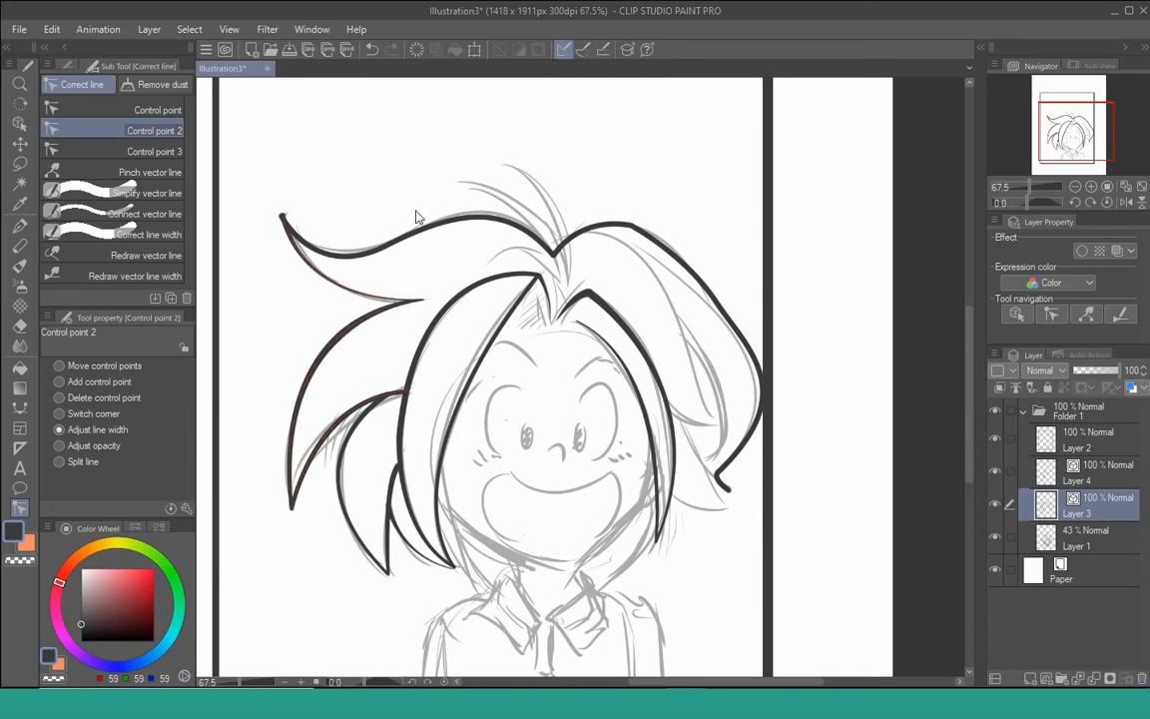
key(ctrl+z)
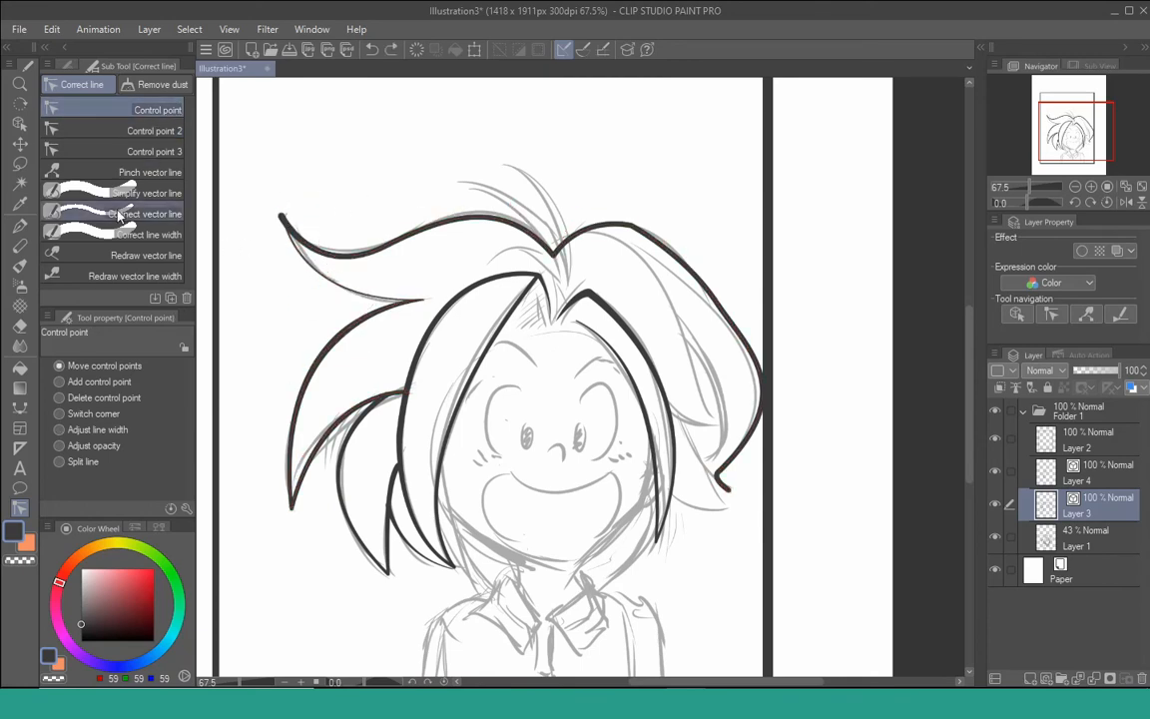
Refine the hair outline's upper-left tip with Control point and vary the outline's line width along the top and right with Control point 2
click(152, 214)
click(154, 131)
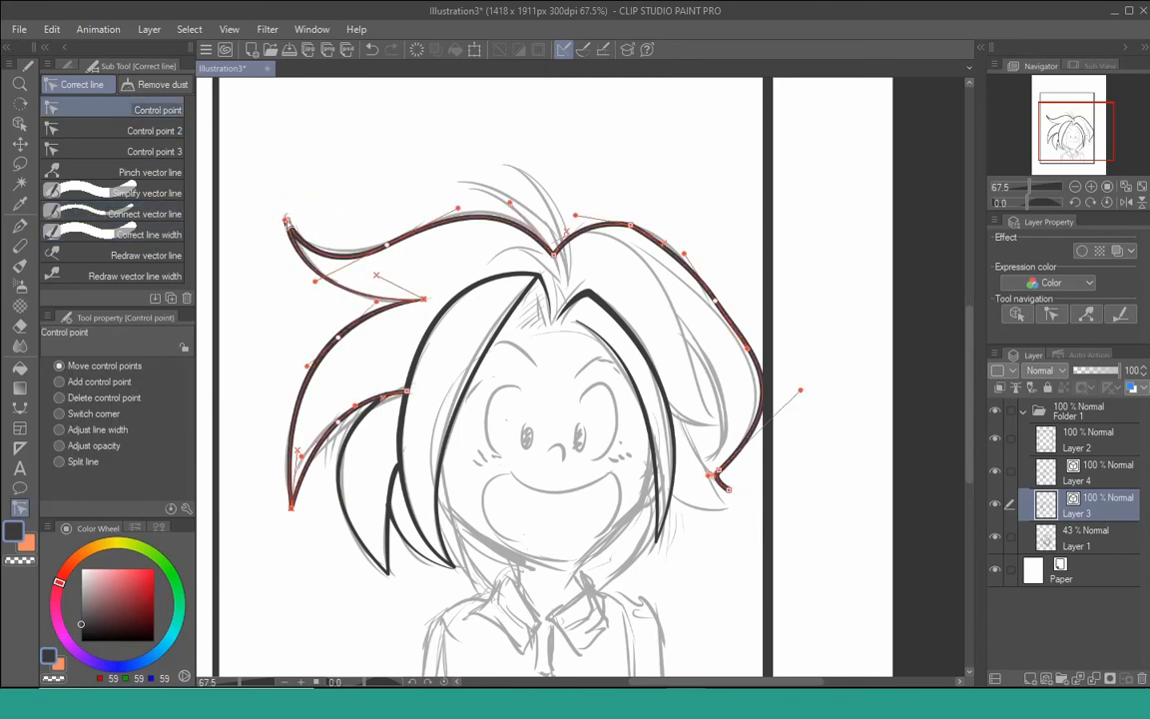
drag(298, 240, 257, 222)
drag(423, 229, 517, 174)
drag(620, 290, 608, 252)
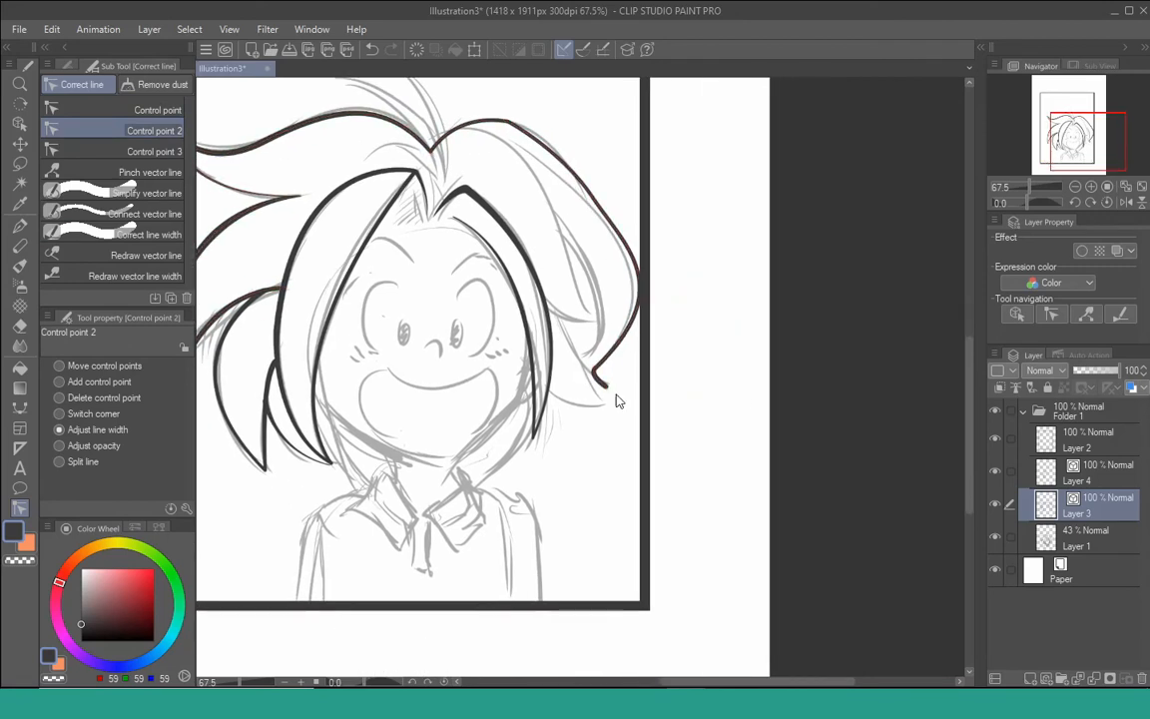
Ink the right-side hair as one Bezier line from the right front lock through two pointed ends up to the outline near the parting
key(u)
drag(550, 395, 570, 375)
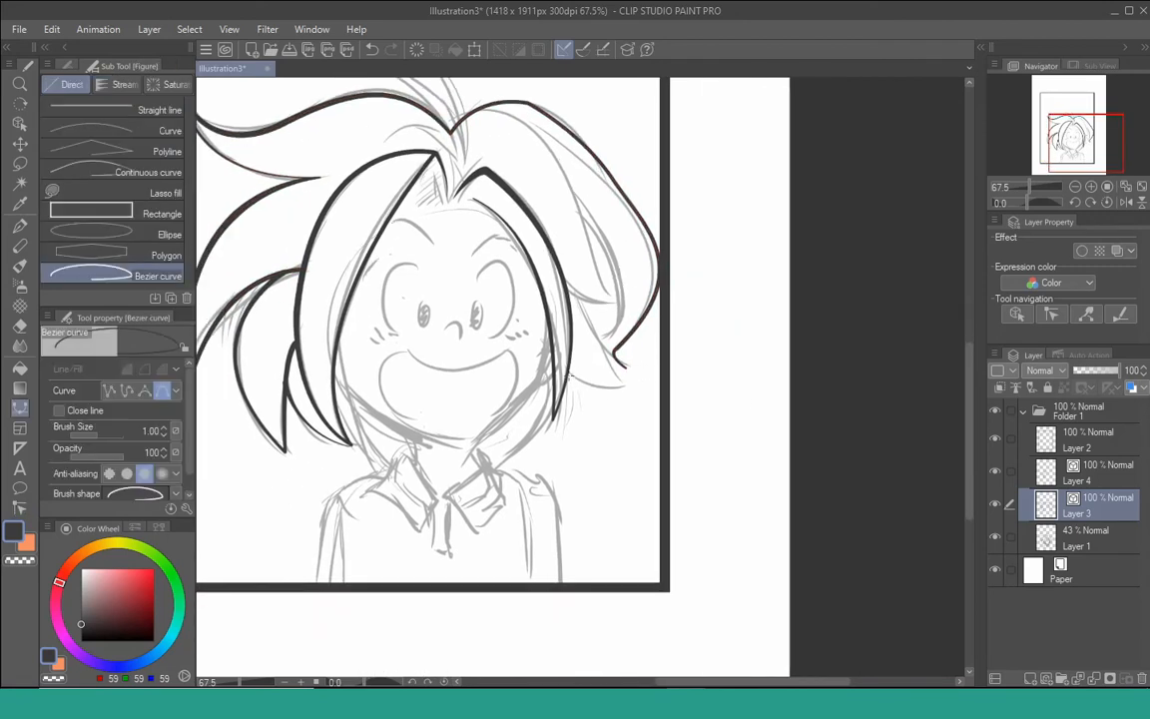
alt+click(624, 389)
drag(581, 300, 569, 249)
alt+click(581, 300)
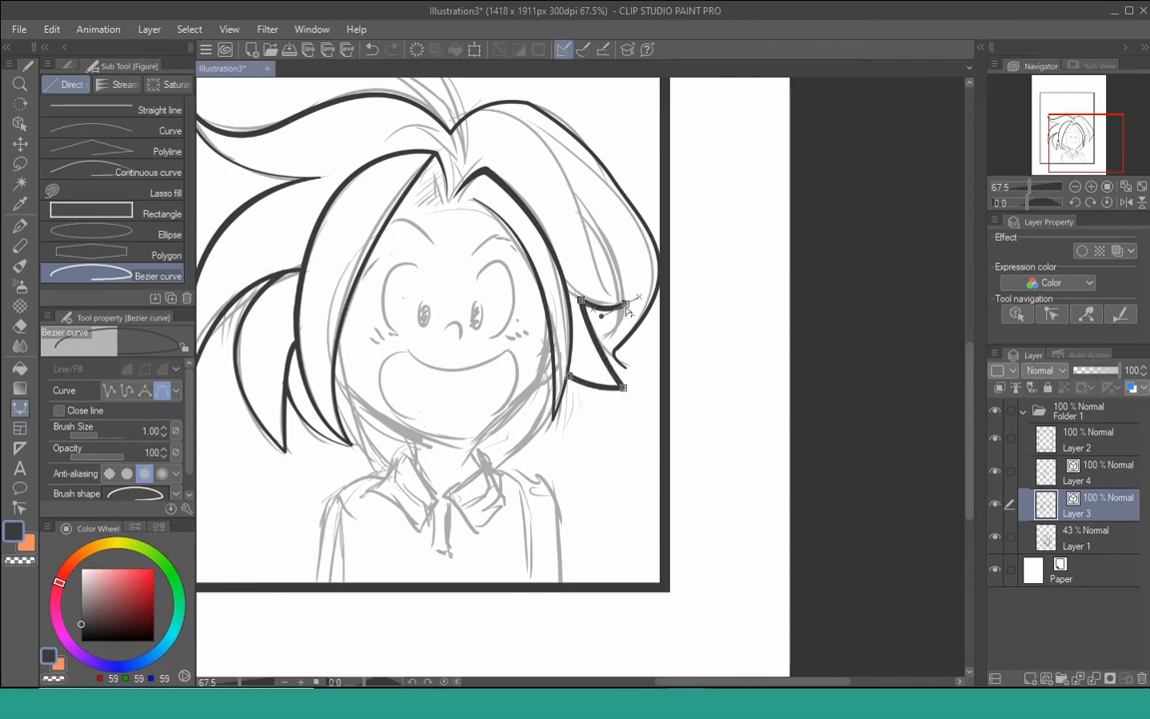
alt+click(627, 305)
drag(567, 181, 546, 88)
alt+click(568, 206)
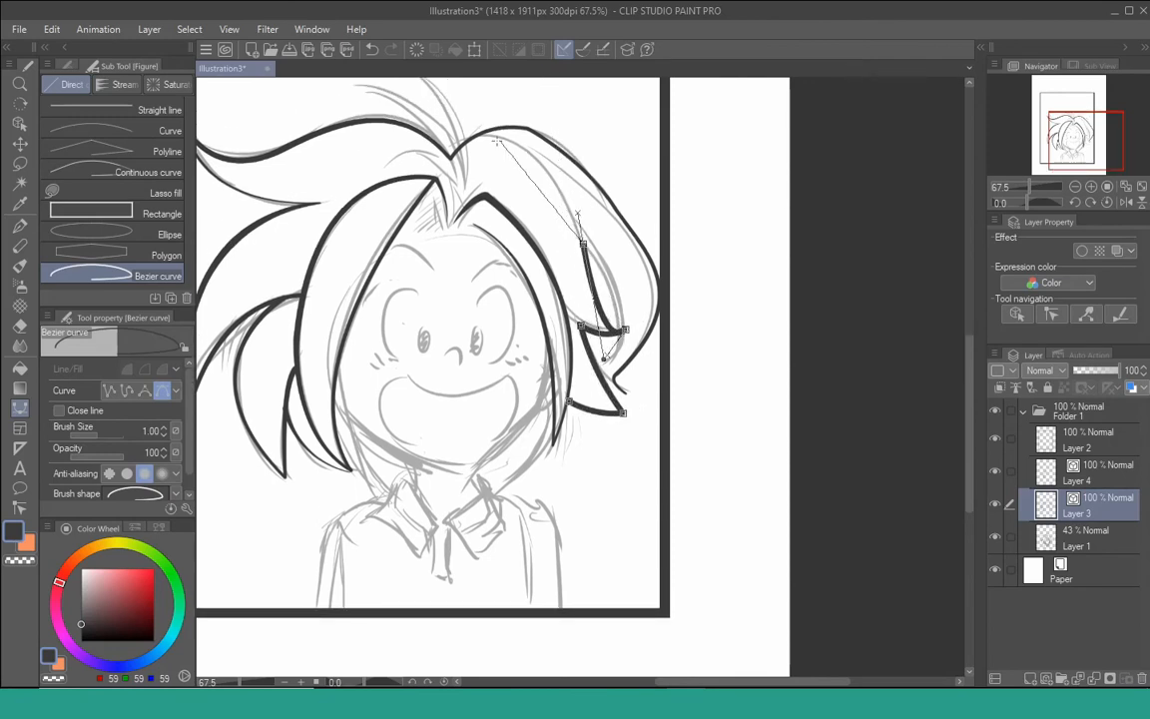
drag(476, 137, 406, 162)
alt+click(477, 137)
key(Return)
Taper the line widths of the new right-side strand and its pointed ends with Control point 2
drag(531, 120, 526, 140)
key(y)
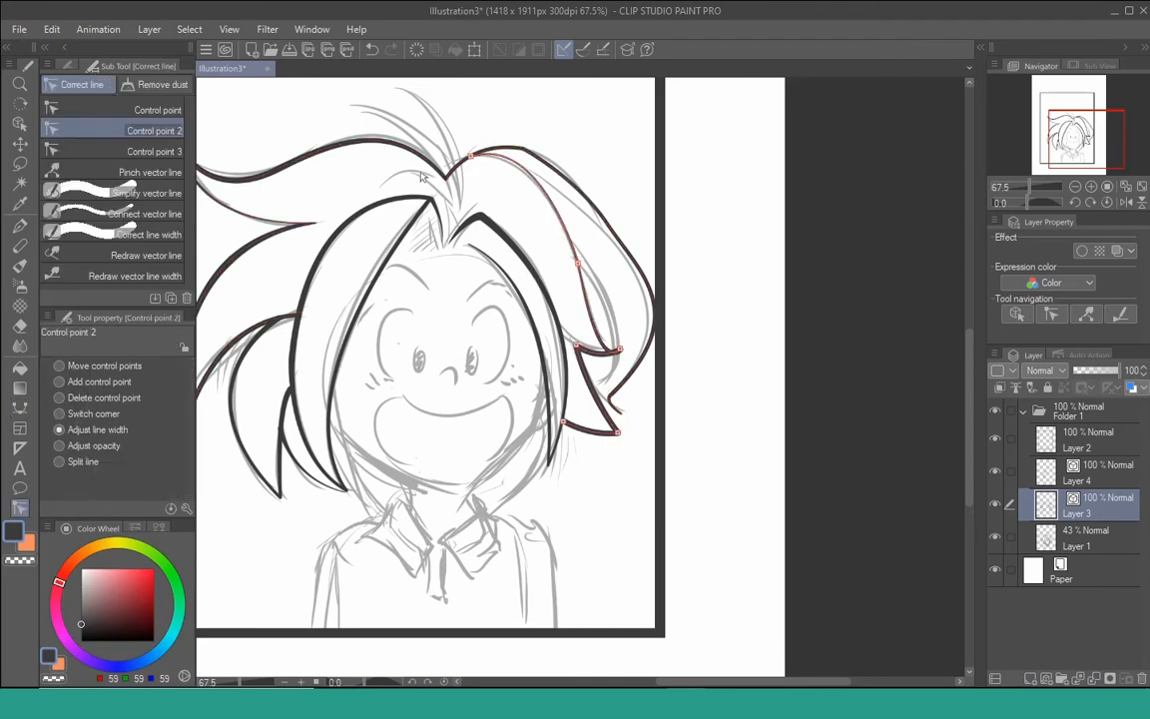
drag(623, 435, 615, 435)
mouse_move(624, 428)
mouse_down()
mouse_move(615, 448)
mouse_move(639, 432)
mouse_move(545, 435)
mouse_move(599, 447)
mouse_move(719, 427)
mouse_up()
key(u)
key(y)
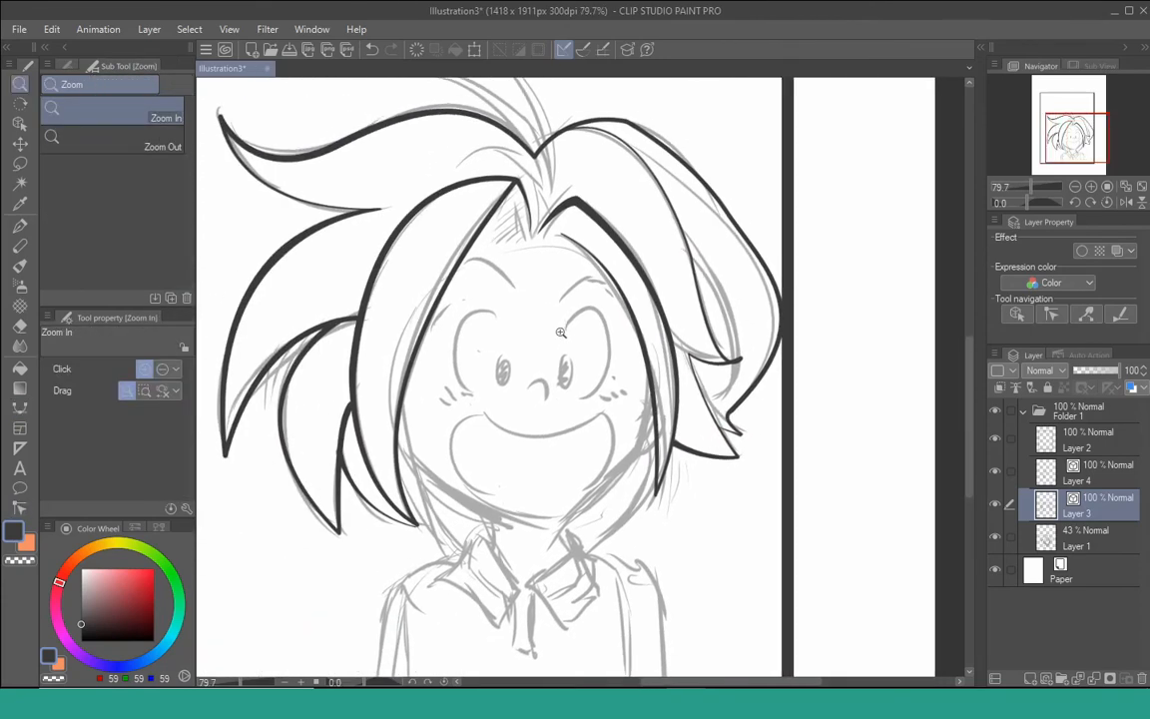
Ink the pointed hair strand under the left front lock as a Bezier line, then taper its width and refine its control points
key(u)
drag(402, 398, 410, 452)
drag(445, 558, 469, 585)
drag(396, 474, 373, 483)
key(ctrl+z)
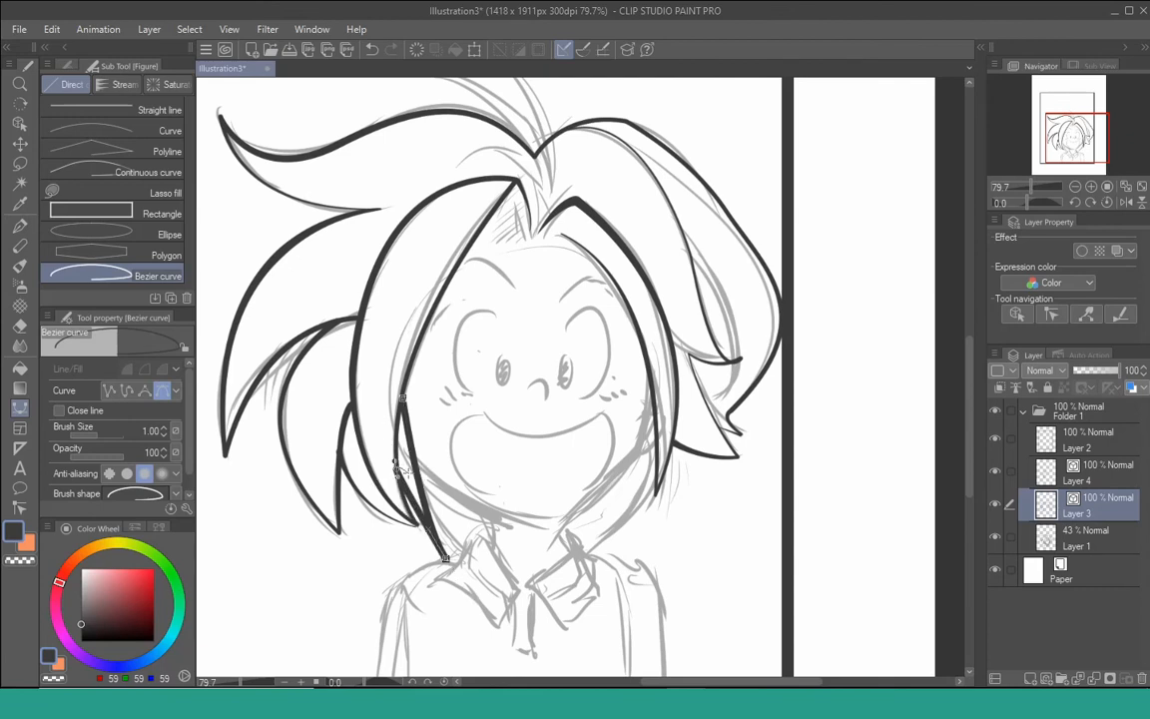
key(y)
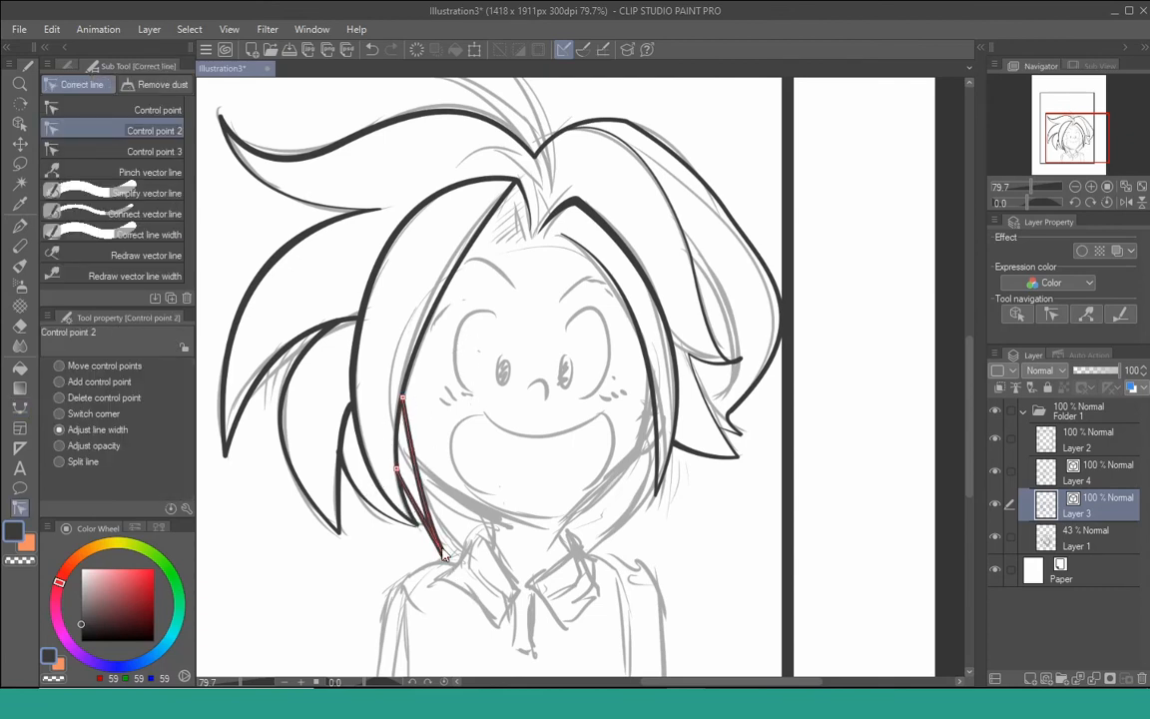
key(comma)
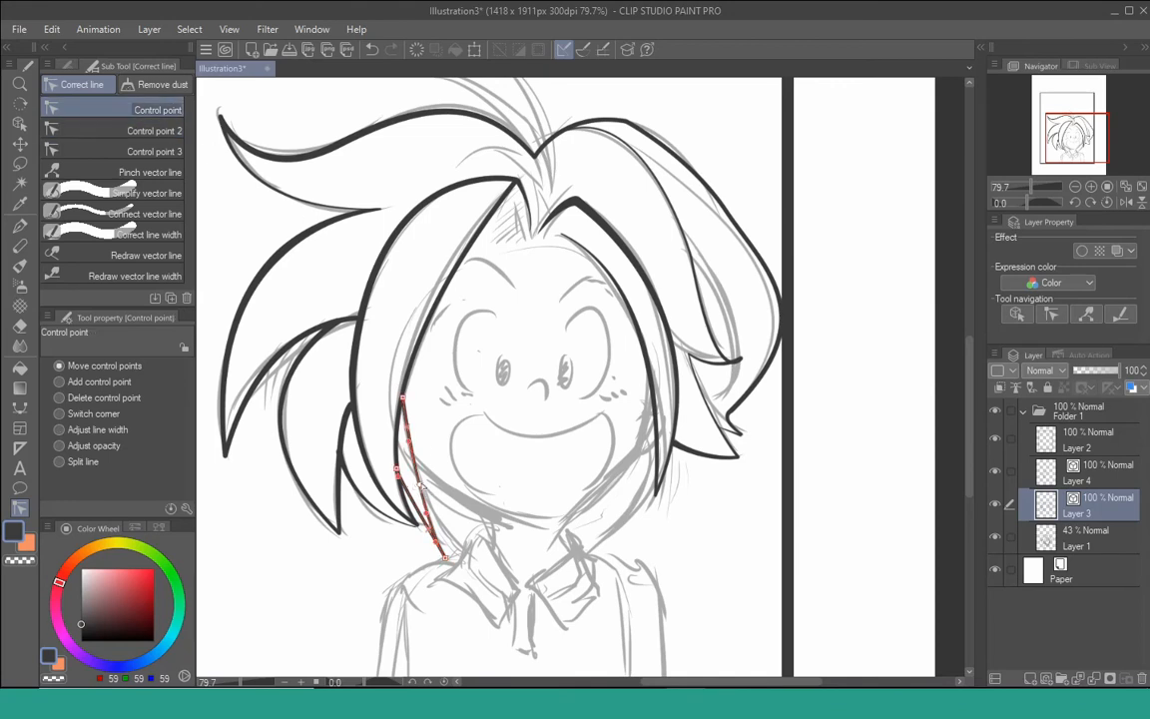
Ink the jaw as a Bezier line from the right front lock through the chin to the left cheek and vary its width with Control point 2
key(u)
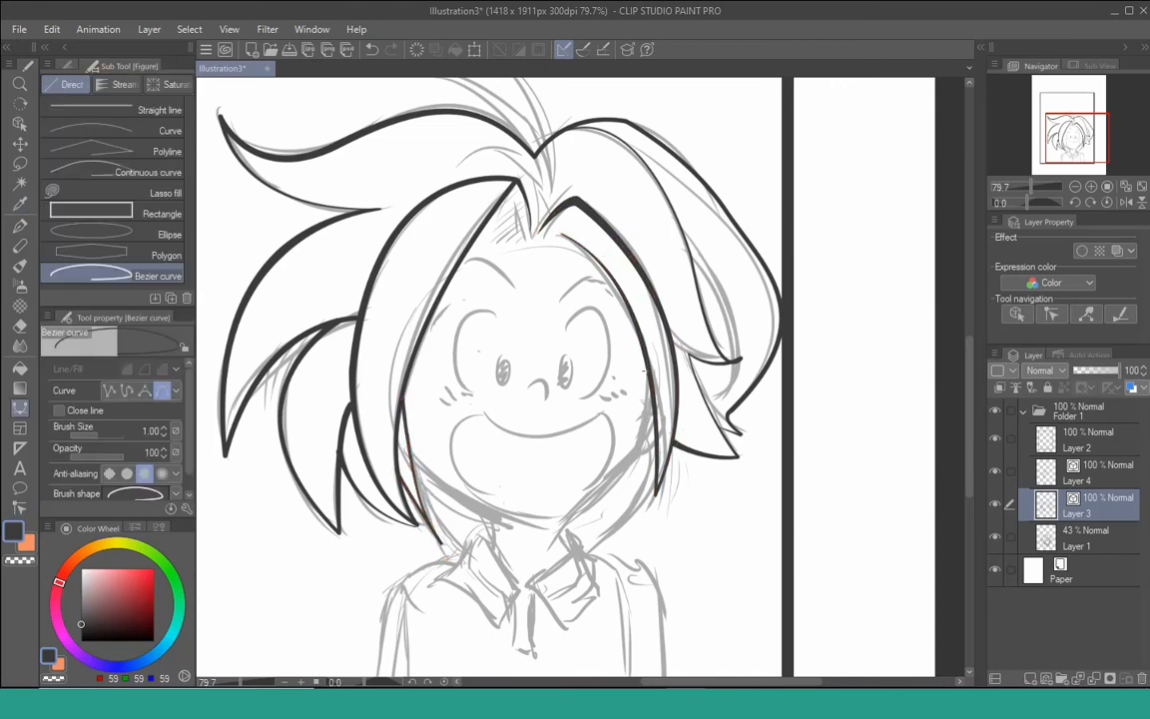
drag(565, 520, 509, 556)
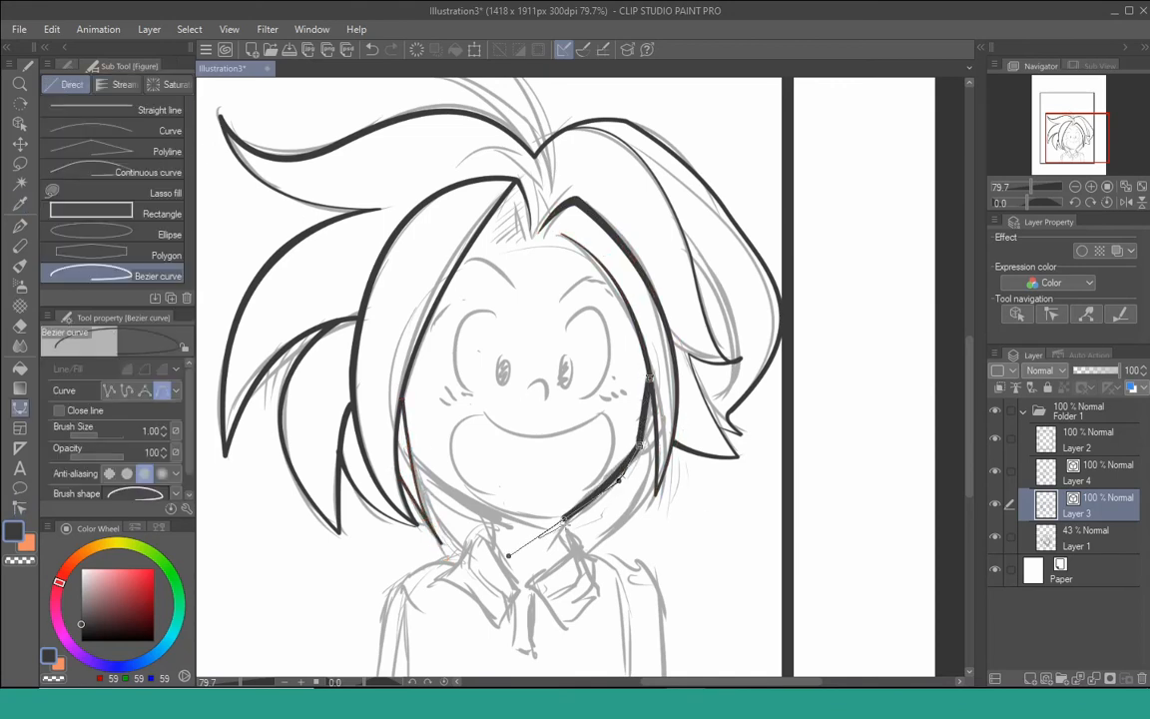
drag(414, 465, 345, 400)
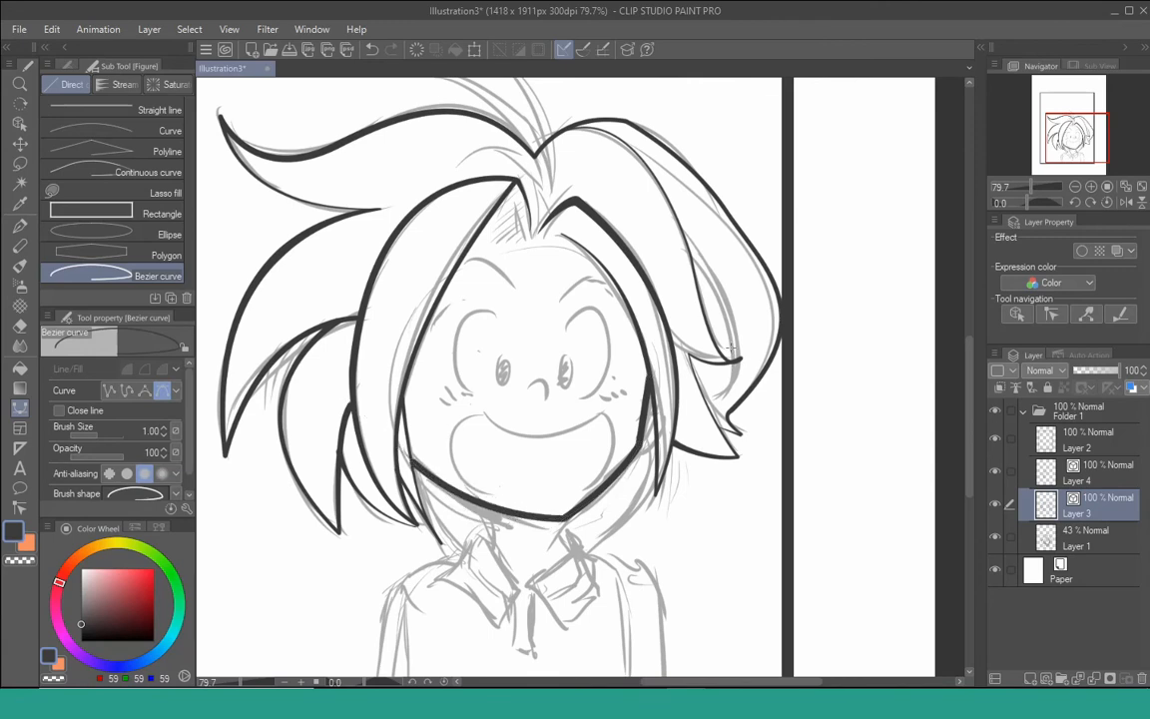
key(y)
click(150, 130)
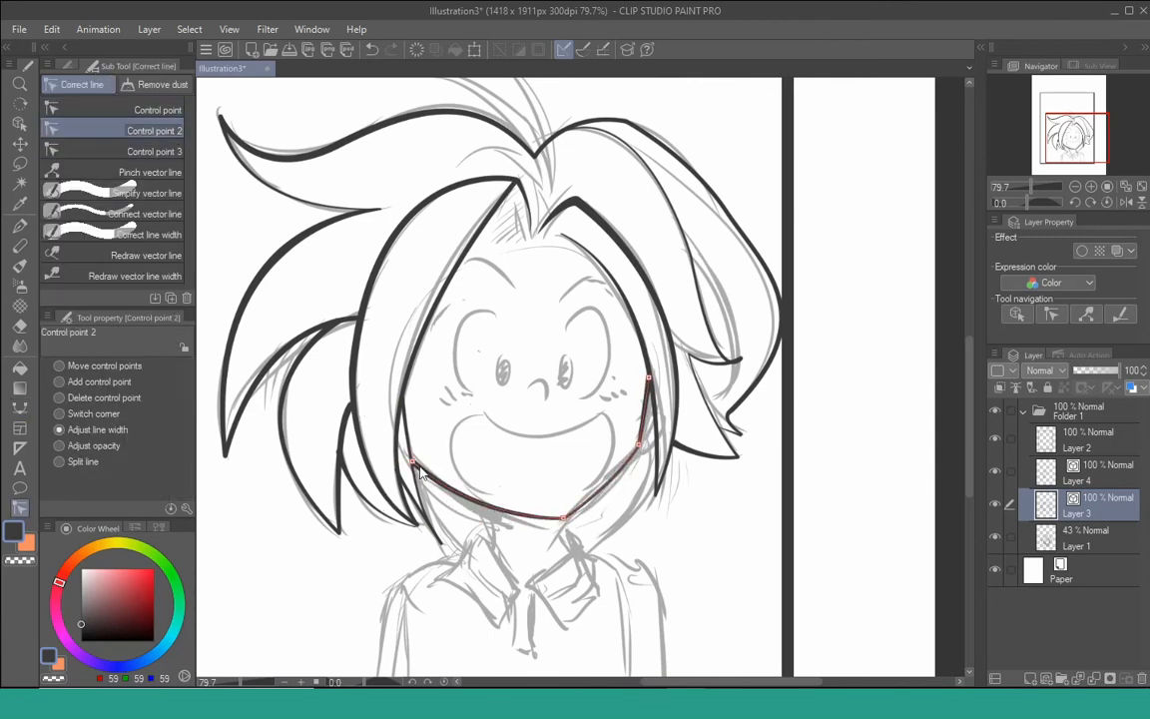
mouse_move(611, 509)
mouse_down()
mouse_move(611, 456)
mouse_move(610, 482)
mouse_up()
Ink the curved outline of the left eye as a Bezier line and adjust its line width with Control point 2
key(u)
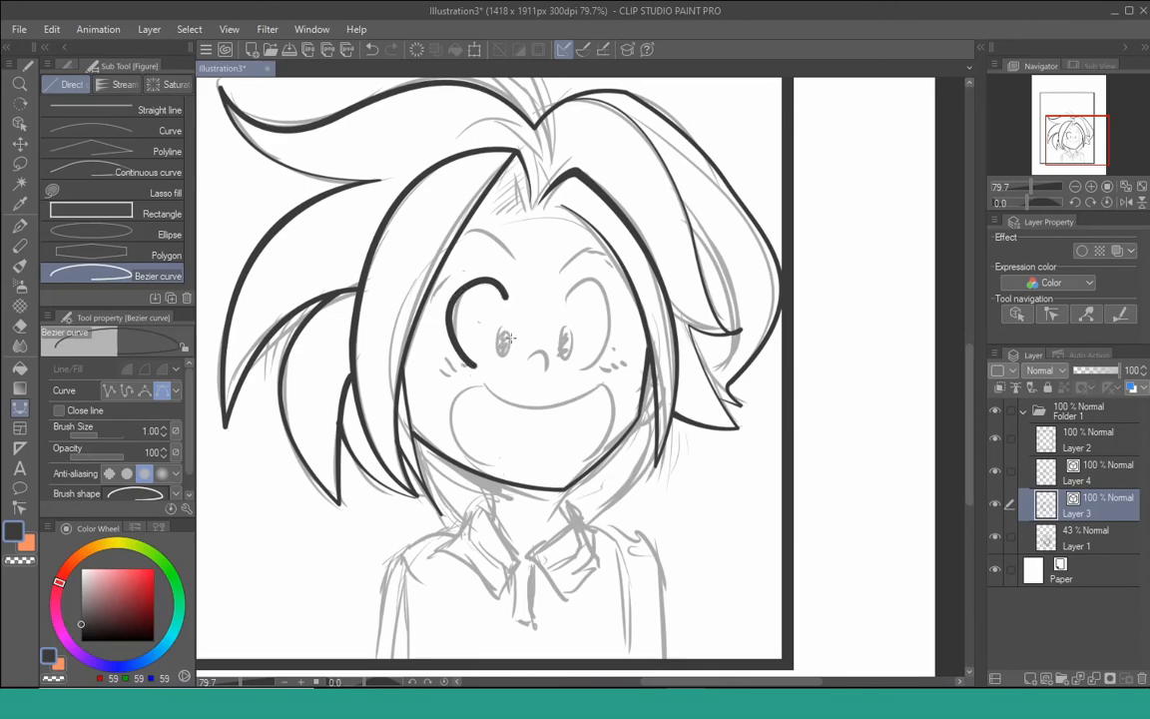
key(y)
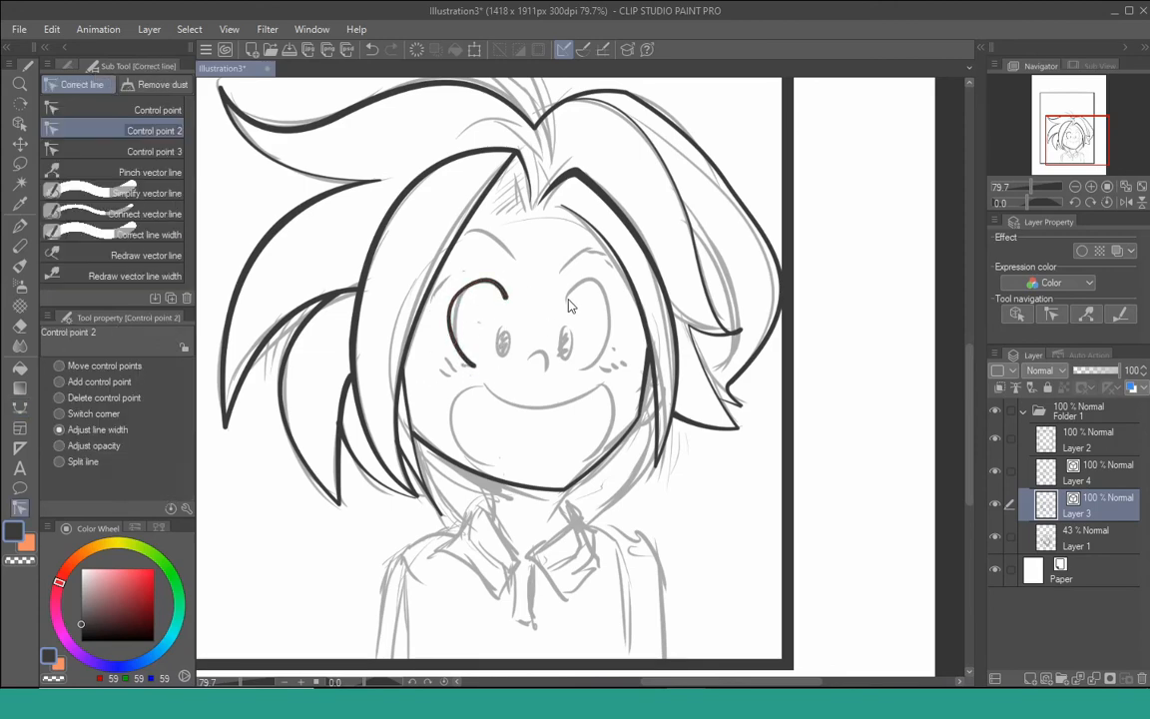
Create the first pupil as a rounded balloon inside the sketched eye and transform it to fit
key(u)
key(m)
click(20, 489)
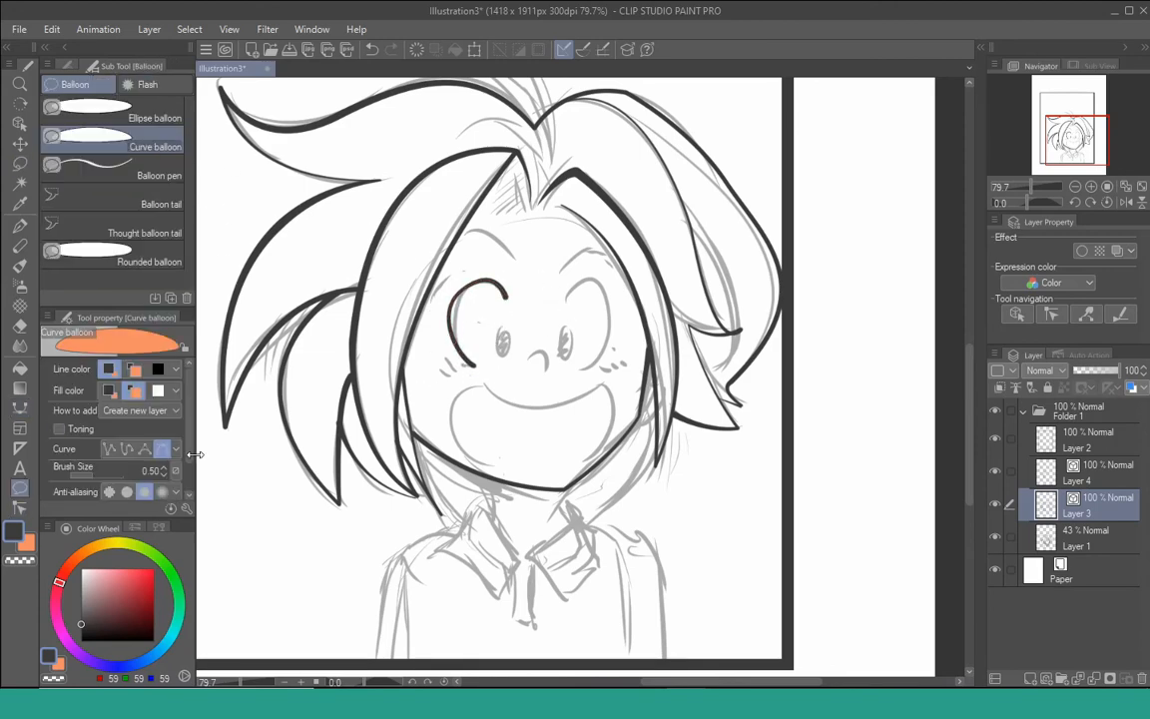
key(comma)
key(comma)
mouse_move(501, 322)
mouse_down()
mouse_move(518, 359)
mouse_move(509, 328)
mouse_move(506, 344)
mouse_move(598, 345)
mouse_up()
key(ctrl+t)
key(Return)
Change the pupil balloon's fill colour to white and duplicate it for the other eye
key(o)
click(139, 423)
click(339, 488)
click(627, 401)
key(k)
key(ctrl+c)
key(ctrl+v)
Organise the layers as BORDER on top, merged pupils as EYES and merged ink as VECTOR INK, with yellow and blue palette colours
shift+click(1065, 449)
drag(1065, 449, 1065, 479)
click(1064, 507)
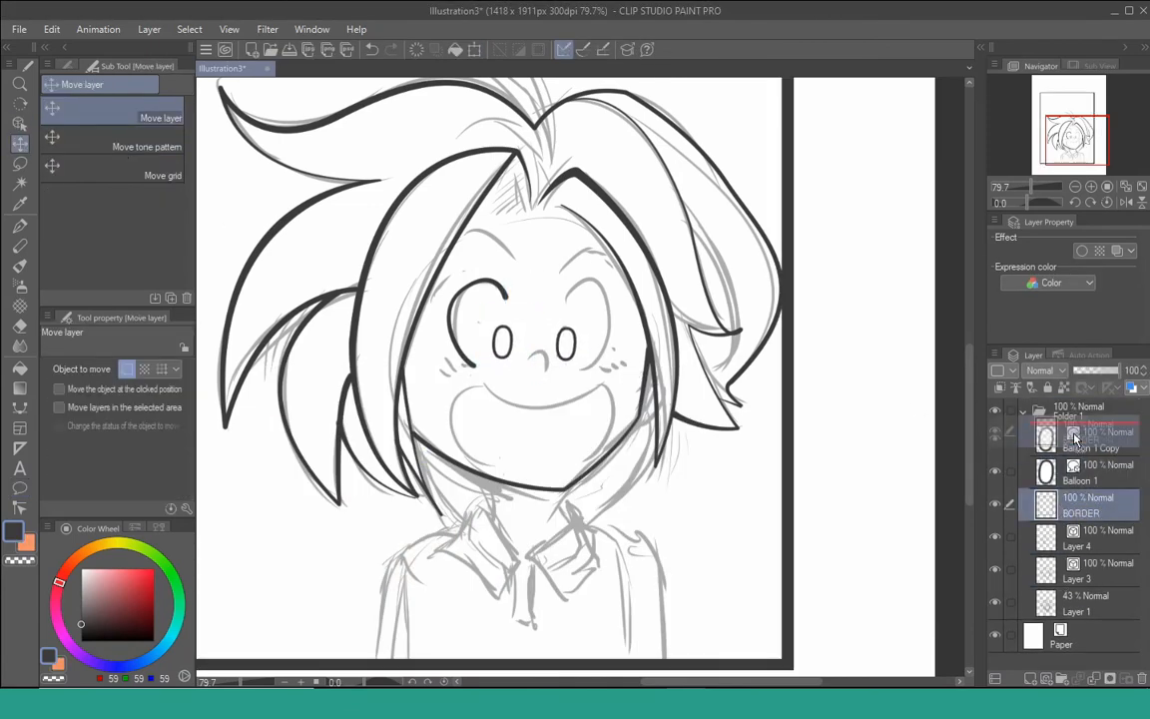
click(1078, 548)
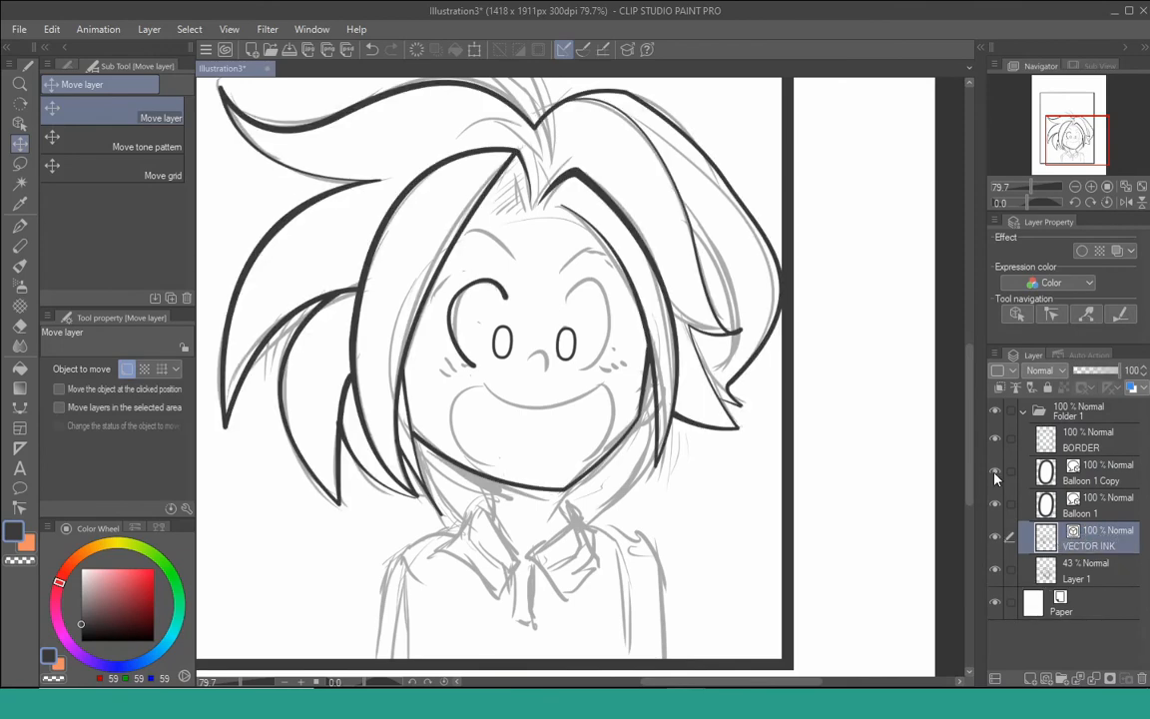
right_click(994, 480)
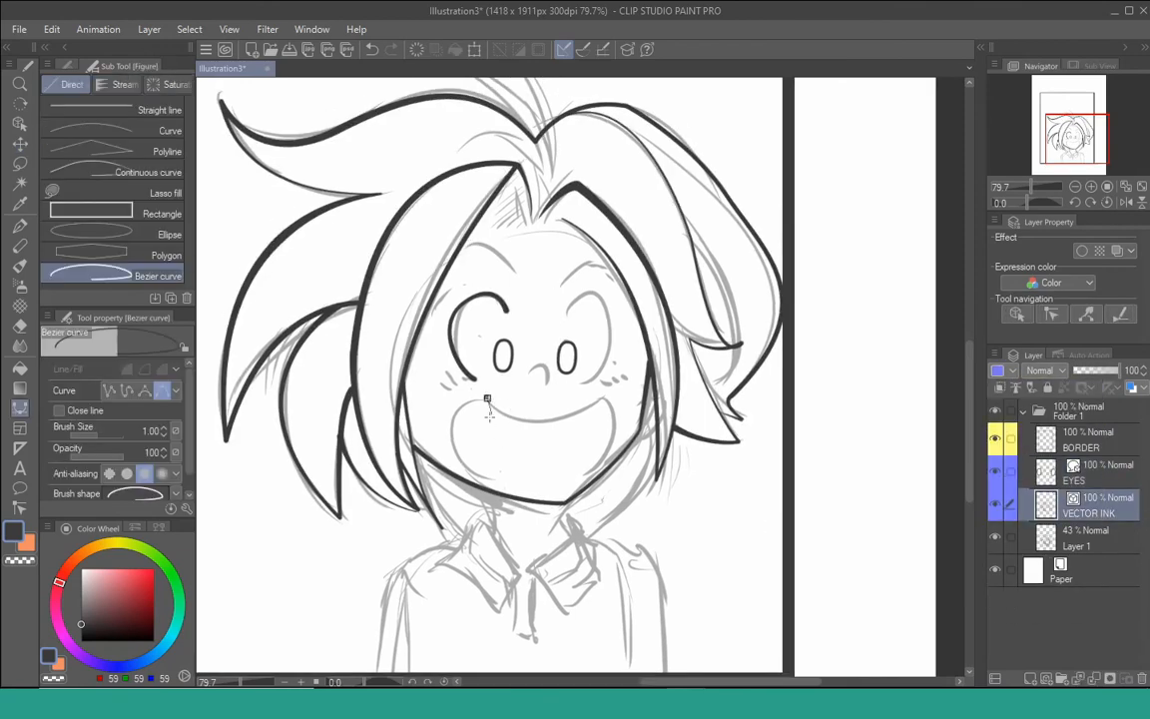
Ink the open smiling mouth on VECTOR INK with Bezier lines along the upper lip and both sides, leaving the bottom open
click(487, 399)
drag(484, 478, 566, 542)
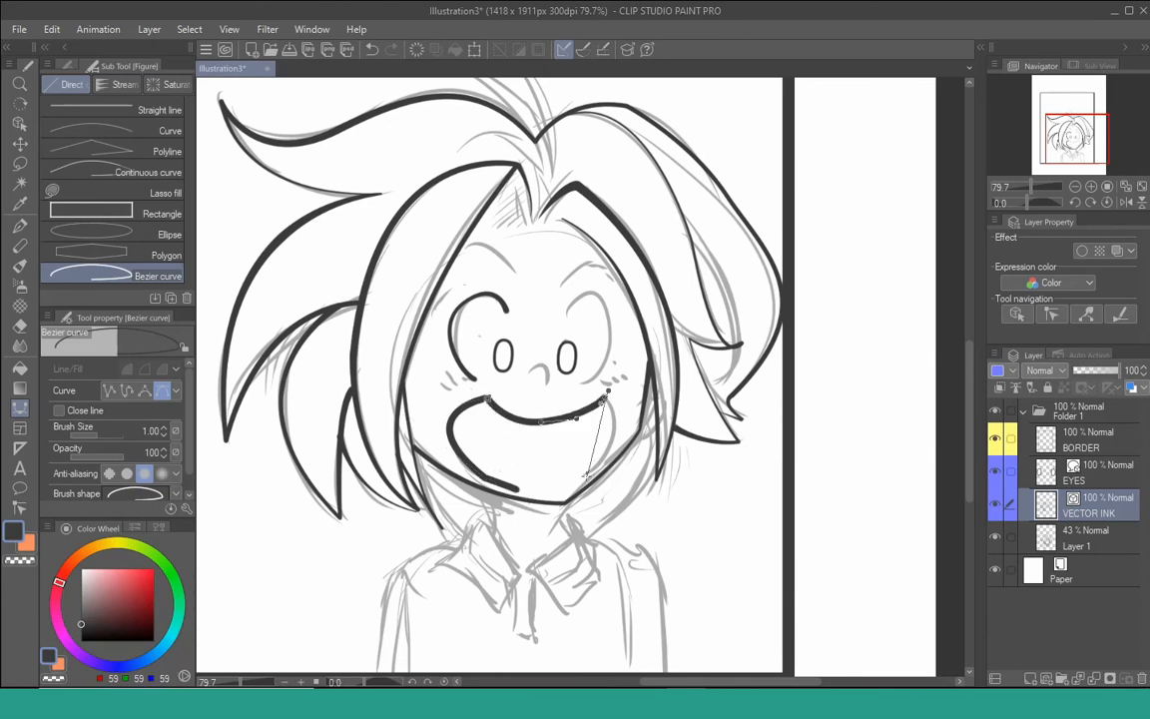
drag(587, 474, 526, 508)
key(Return)
Connect the mouth lines at the left corner and taper their widths toward the open lower ends with Control point 2
key(y)
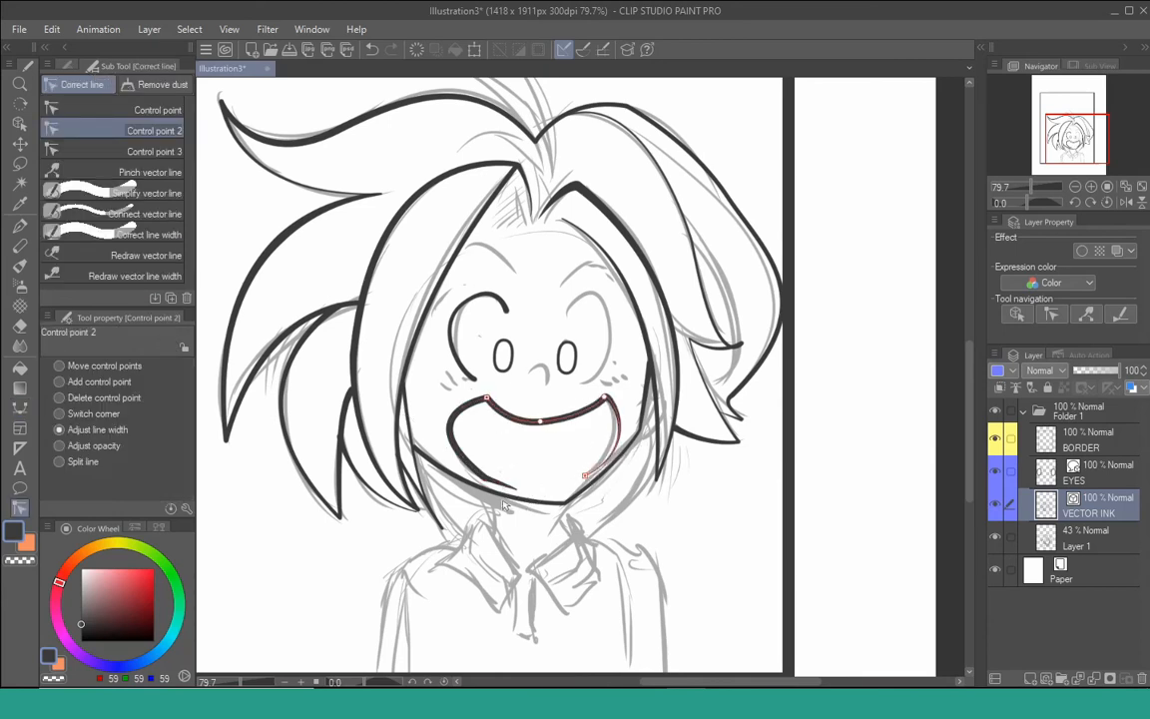
click(154, 214)
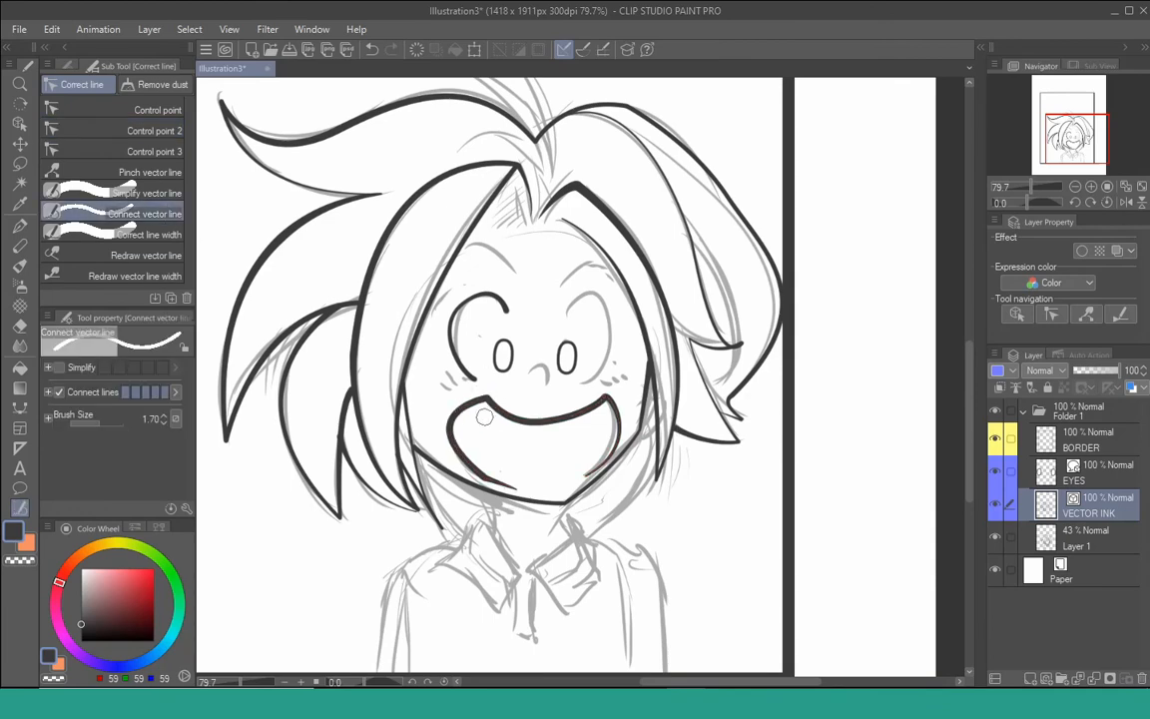
drag(490, 419, 488, 373)
click(165, 136)
drag(542, 424, 613, 404)
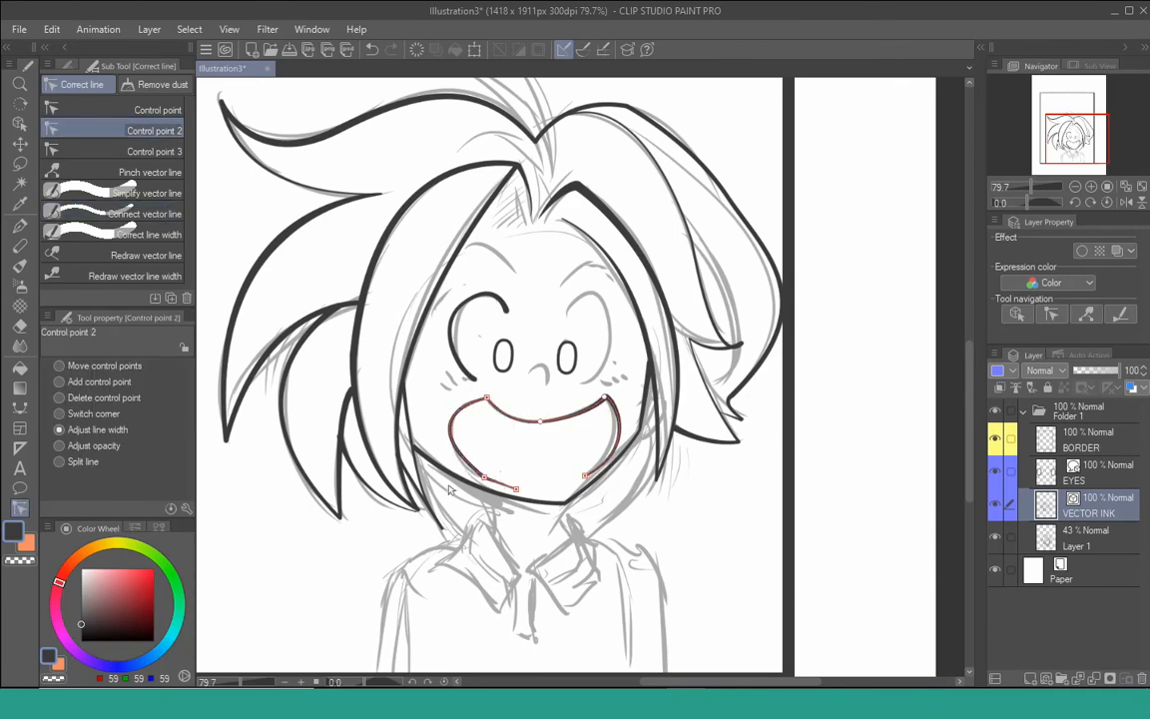
drag(493, 484, 513, 487)
key(ctrl+z)
click(150, 110)
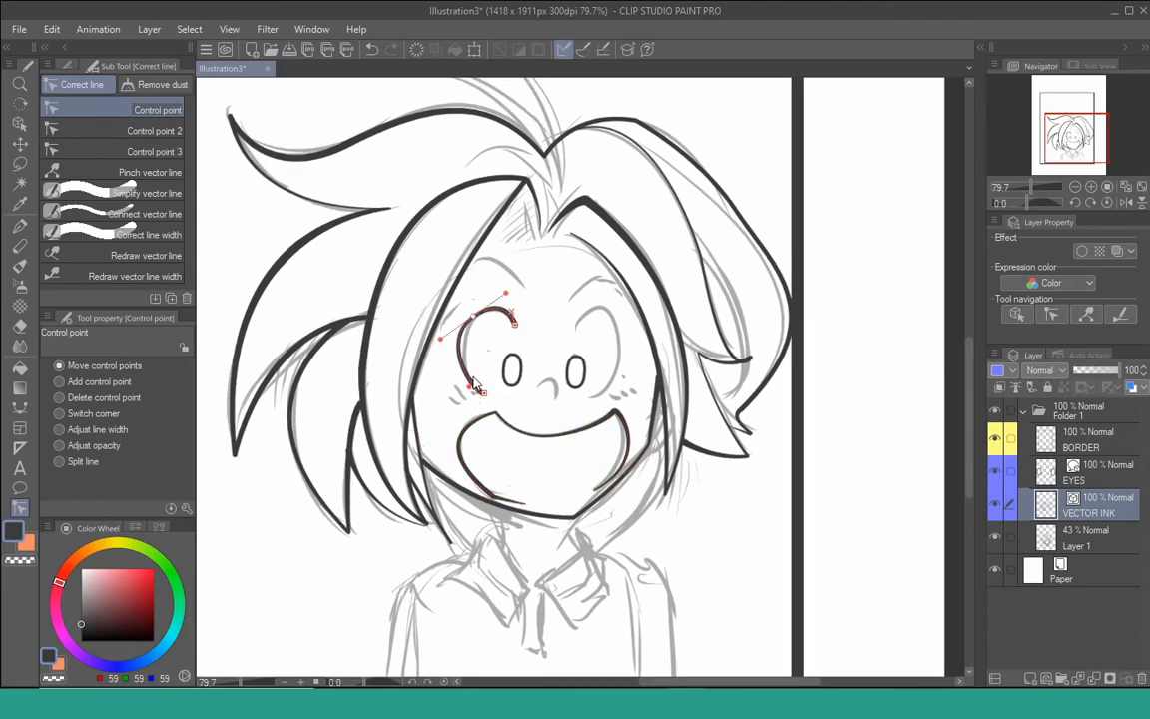
Ink a short cheek mark beside the left eye, set its brush size to 0.41 and taper its width
key(u)
key(o)
click(460, 390)
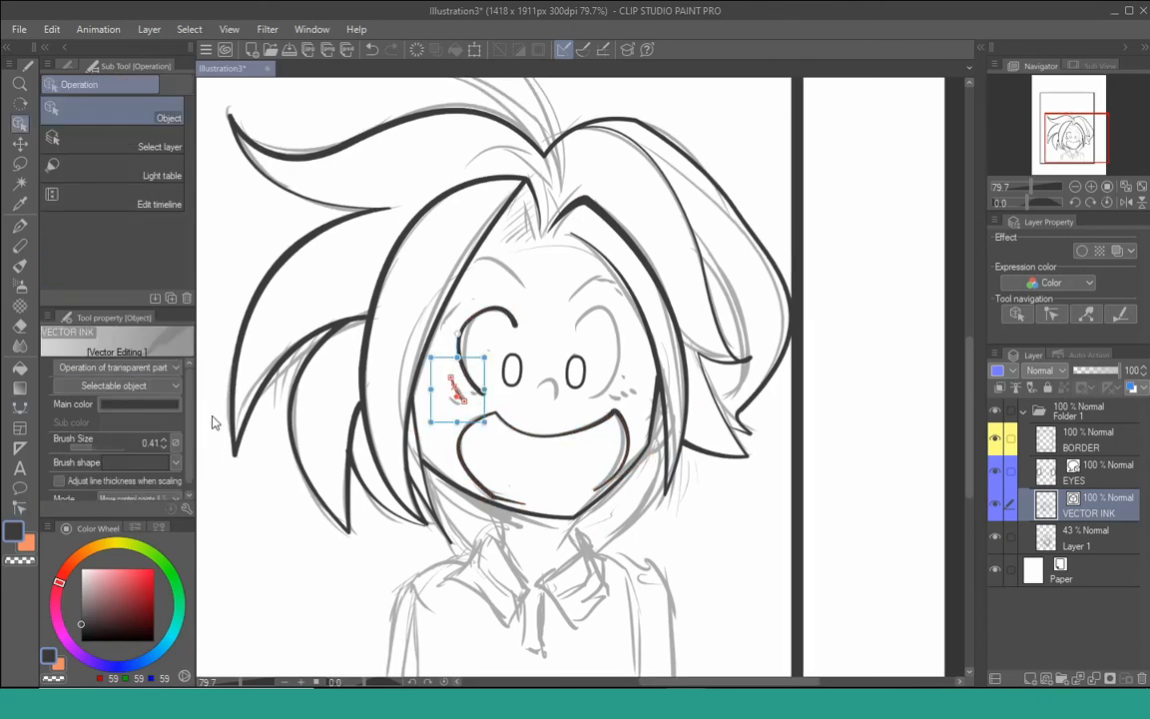
key(y)
click(178, 135)
Duplicate the left cheek mark beside the original, transform the copy and merge it into VECTOR INK
key(m)
drag(445, 373, 450, 372)
key(ctrl+c)
key(ctrl+v)
key(k)
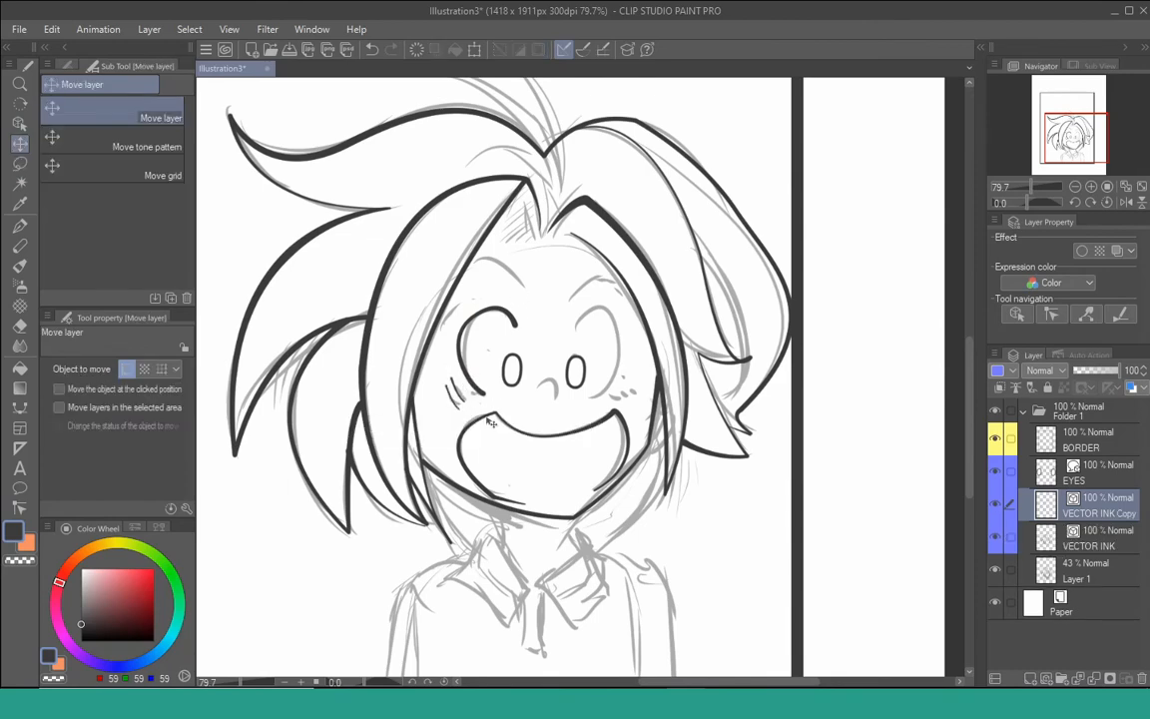
drag(487, 415, 477, 421)
key(ctrl+t)
drag(440, 382, 446, 387)
key(Return)
key(ctrl+e)
Copy the left eye outline with its cheek marks, flip the copy horizontally and place it over the right eye
key(m)
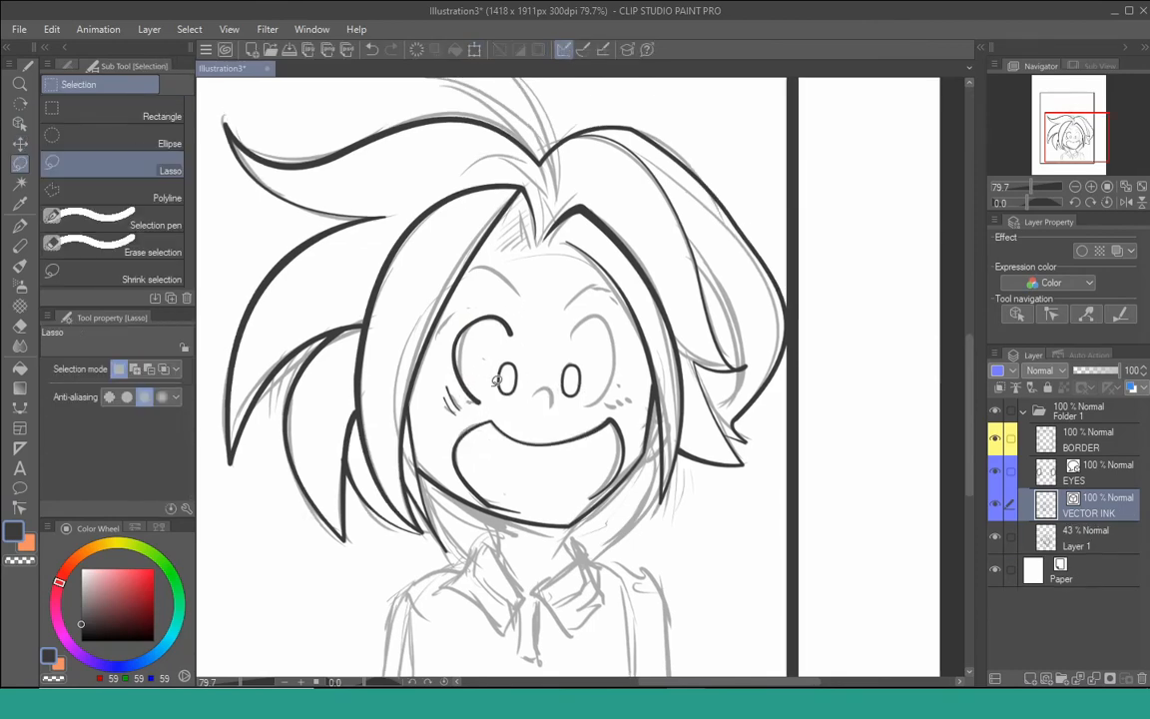
drag(453, 328, 456, 324)
key(ctrl+c)
key(ctrl+v)
key(ctrl+t)
click(96, 369)
key(Return)
key(k)
drag(553, 367, 671, 367)
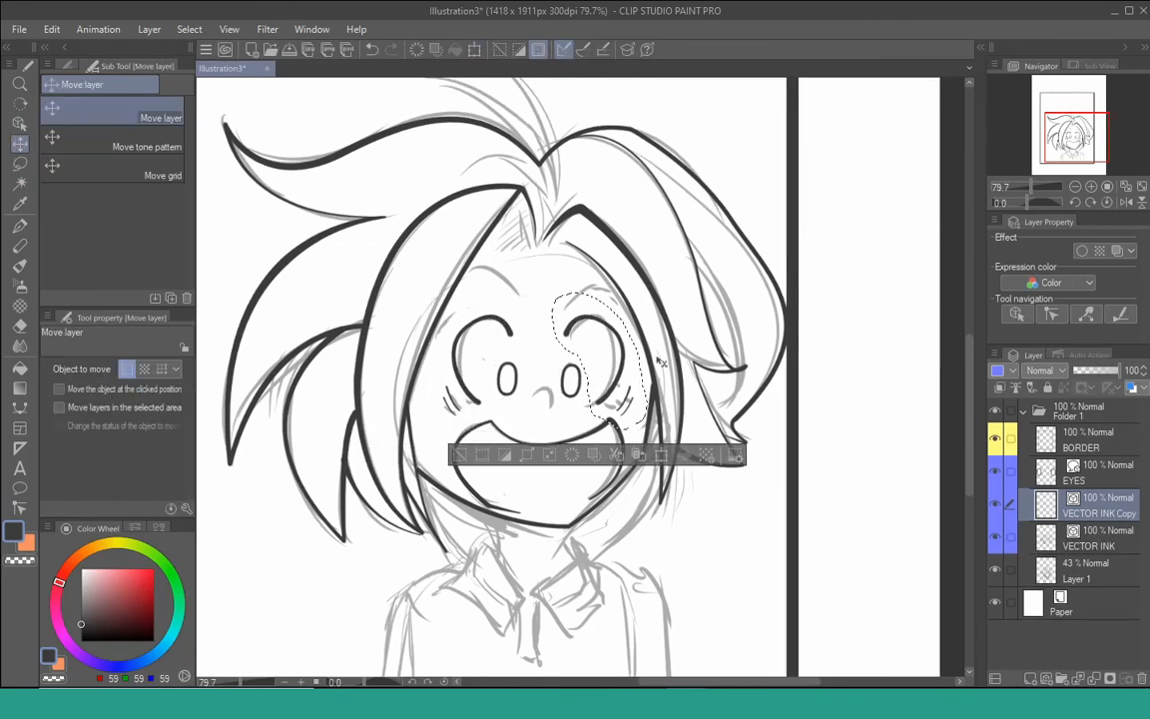
Reposition the mirrored cheek marks beside the right eye, hiding the Layer 1 sketch while adjusting and showing it again
key(ctrl+d)
key(o)
click(618, 398)
key(slash)
double_click(624, 393)
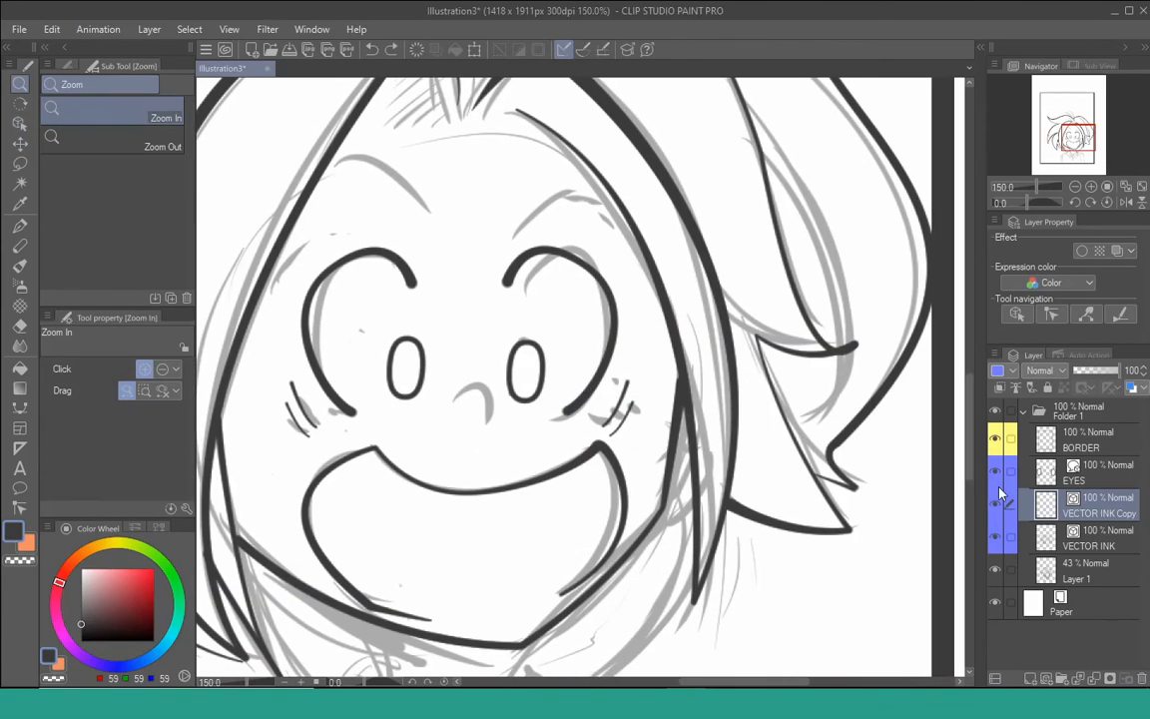
click(994, 570)
key(o)
mouse_move(615, 405)
mouse_down()
mouse_move(605, 399)
mouse_move(621, 416)
mouse_up()
click(626, 422)
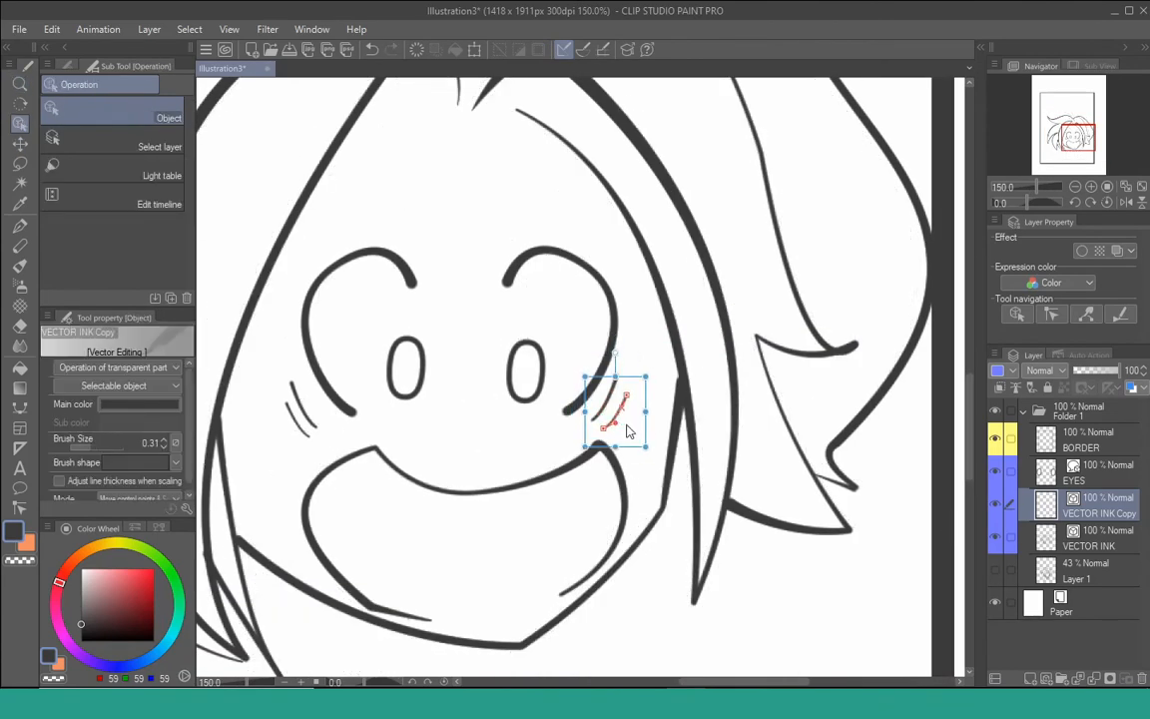
key(slash)
drag(783, 604, 739, 603)
click(995, 571)
Reshape the right eye outline with Control point so that it follows the narrower sketched eye
key(y)
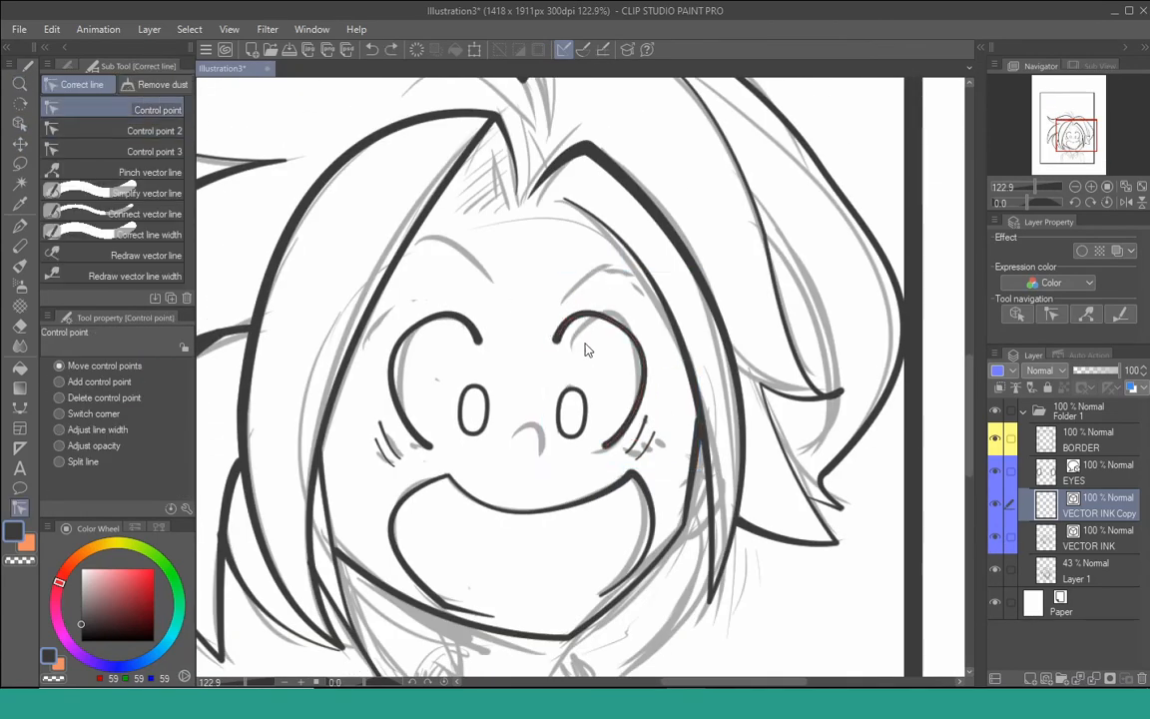
drag(686, 364, 651, 347)
alt+click(642, 388)
drag(570, 344, 568, 343)
drag(635, 326, 631, 328)
drag(648, 369, 645, 369)
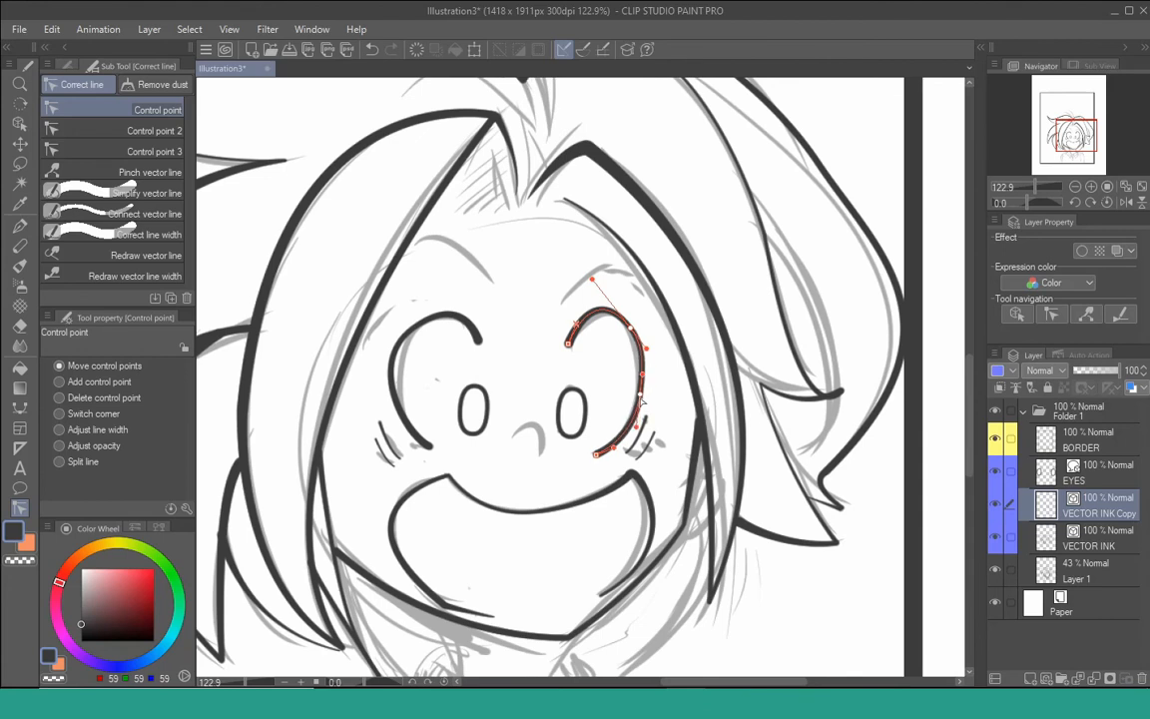
Thin the lower ends of the eye outlines with Control point 2 and merge the copied layer into VECTOR INK
click(130, 130)
drag(598, 454, 433, 450)
key(ctrl+e)
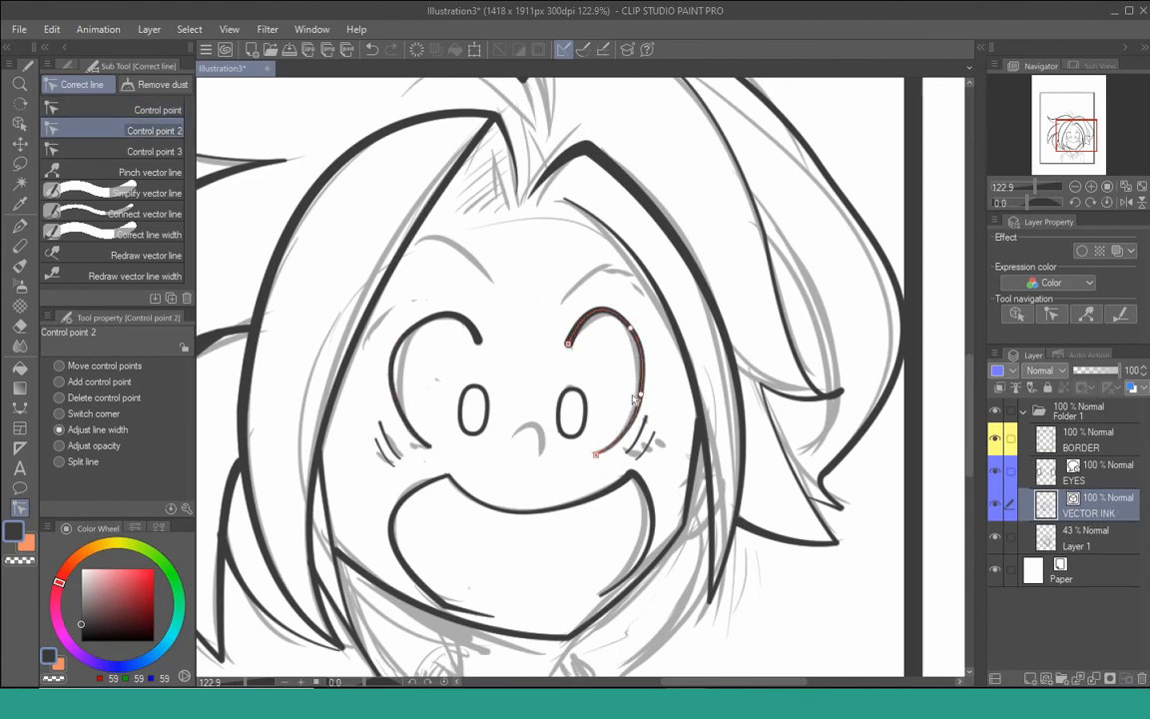
Change the fill colour of both pupils on the EYES layer to dark grey
mouse_move(520, 299)
mouse_down()
mouse_move(539, 316)
mouse_move(555, 266)
mouse_up()
click(1088, 474)
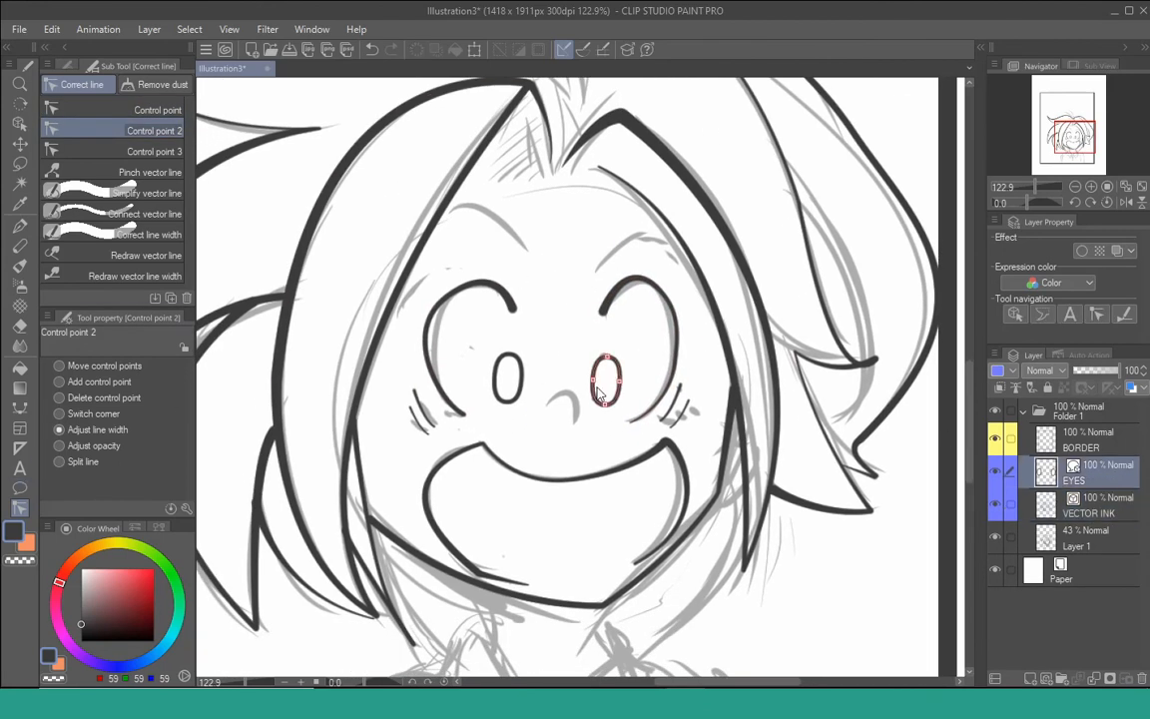
key(o)
click(510, 378)
click(139, 422)
drag(352, 481, 332, 554)
click(657, 398)
click(605, 380)
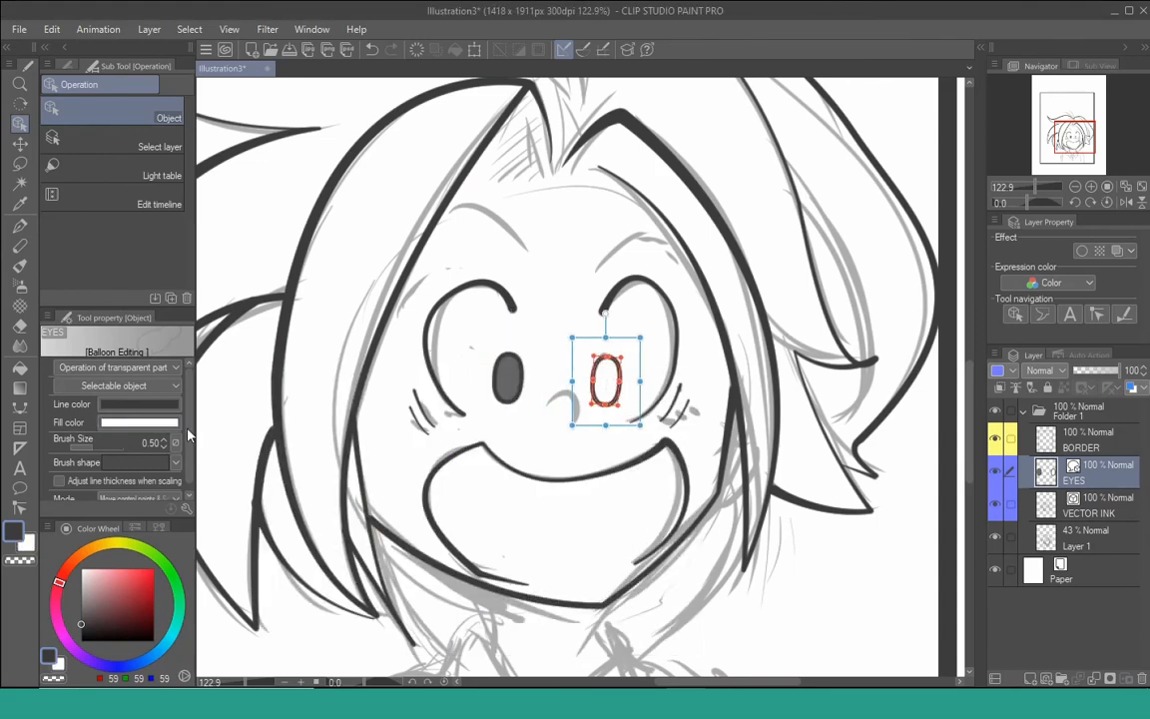
click(140, 423)
drag(387, 374, 684, 421)
click(954, 446)
Set the Rounded balloon tool to a white fill, a sub-colour outline and Create new layer, discarding the trial highlight
click(19, 487)
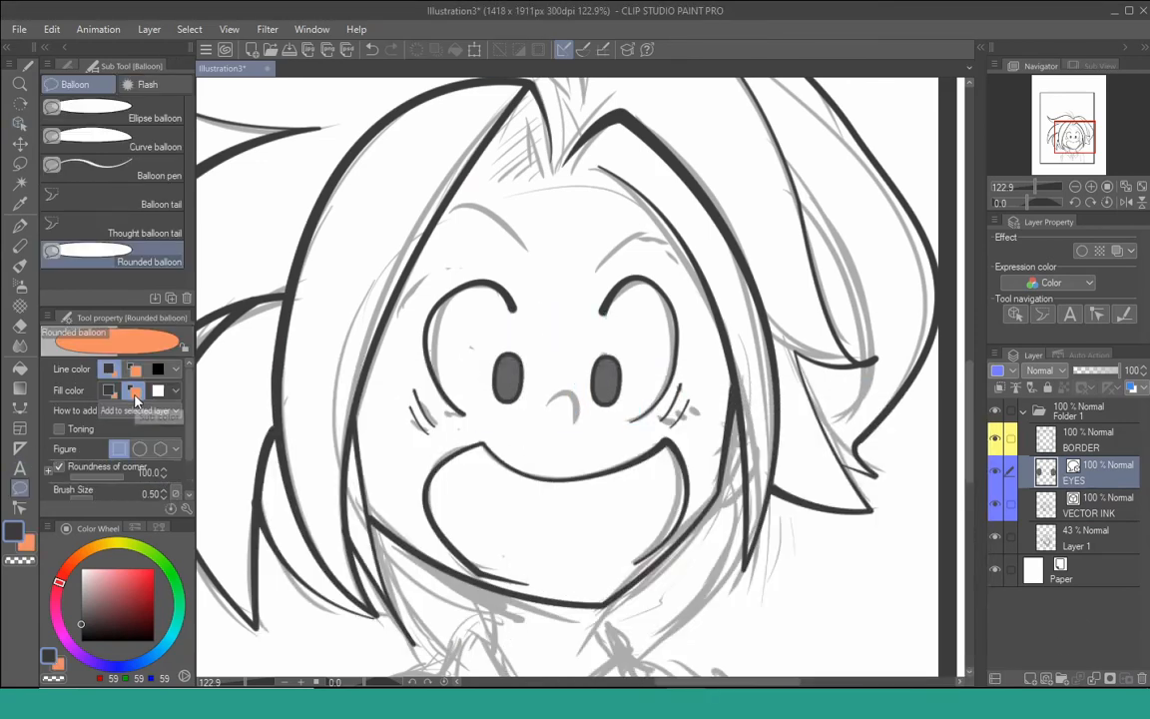
drag(494, 362, 516, 380)
key(ctrl+z)
mouse_move(190, 423)
mouse_down()
mouse_move(190, 454)
mouse_move(189, 422)
mouse_up()
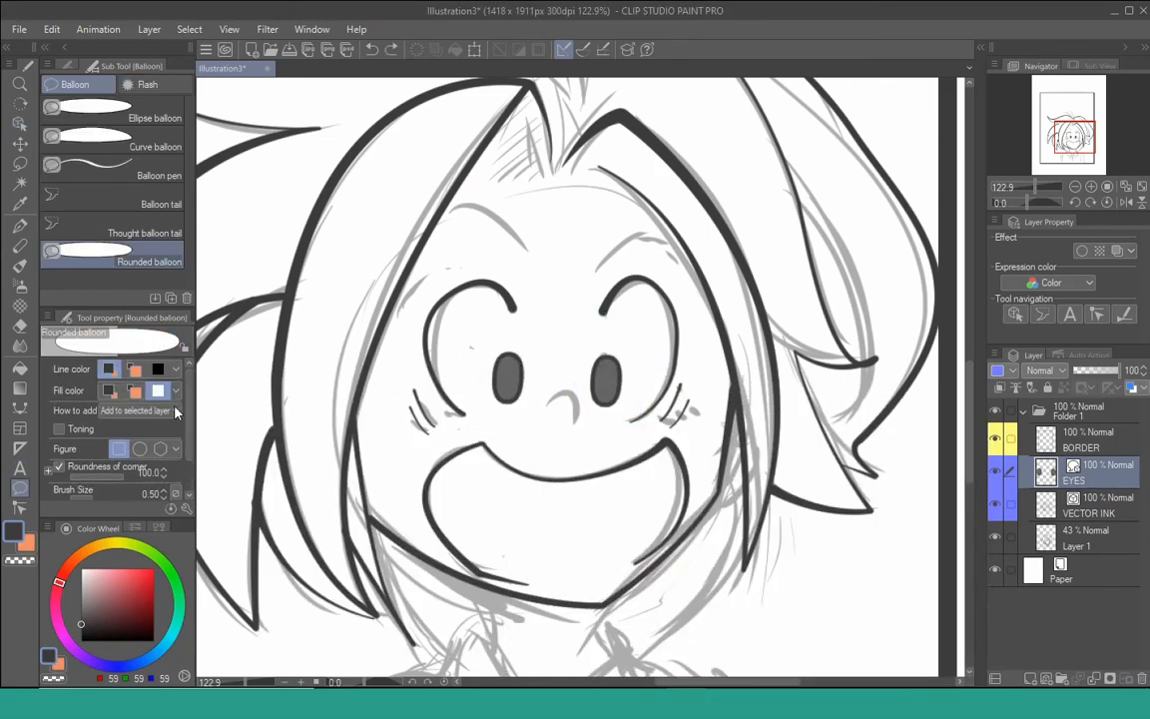
click(140, 410)
click(140, 427)
click(158, 368)
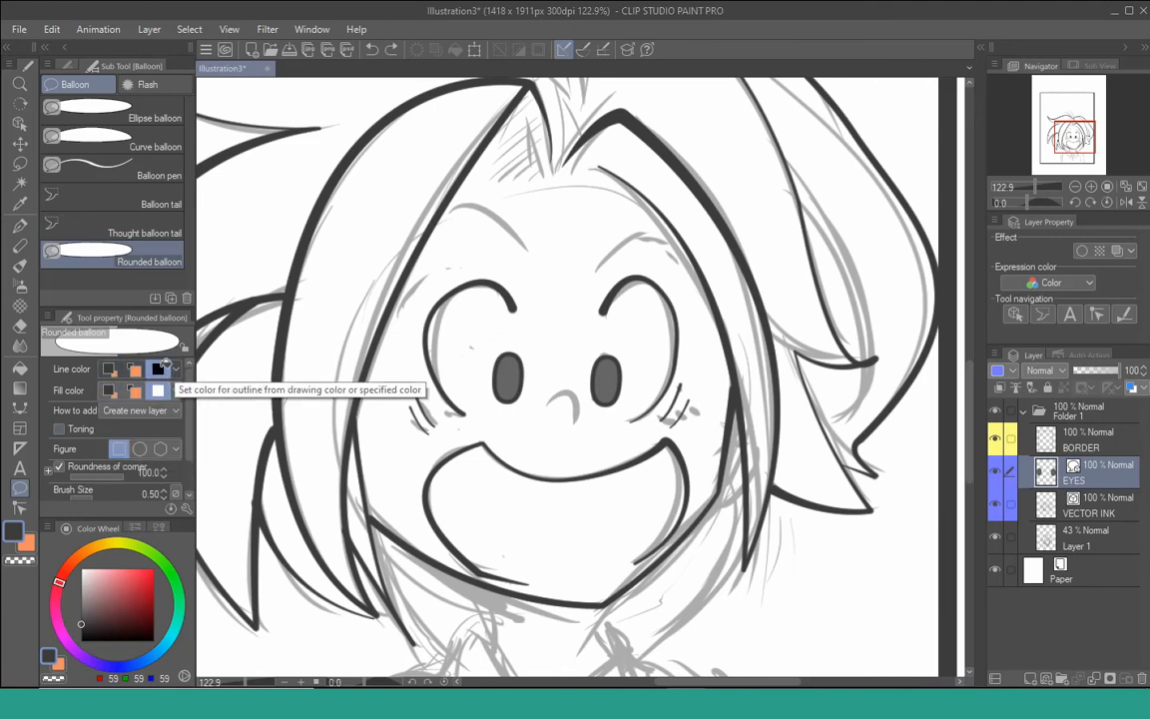
click(158, 391)
click(133, 369)
Add white rounded highlights over the upper-left and lower-right of both pupils
drag(494, 361, 509, 377)
drag(509, 384, 526, 393)
drag(592, 361, 623, 393)
Merge the highlight balloons into one layer and rename it HIGHLIGHT
key(ctrl+e)
key(ctrl+e)
key(ctrl+e)
text(HIGHL)
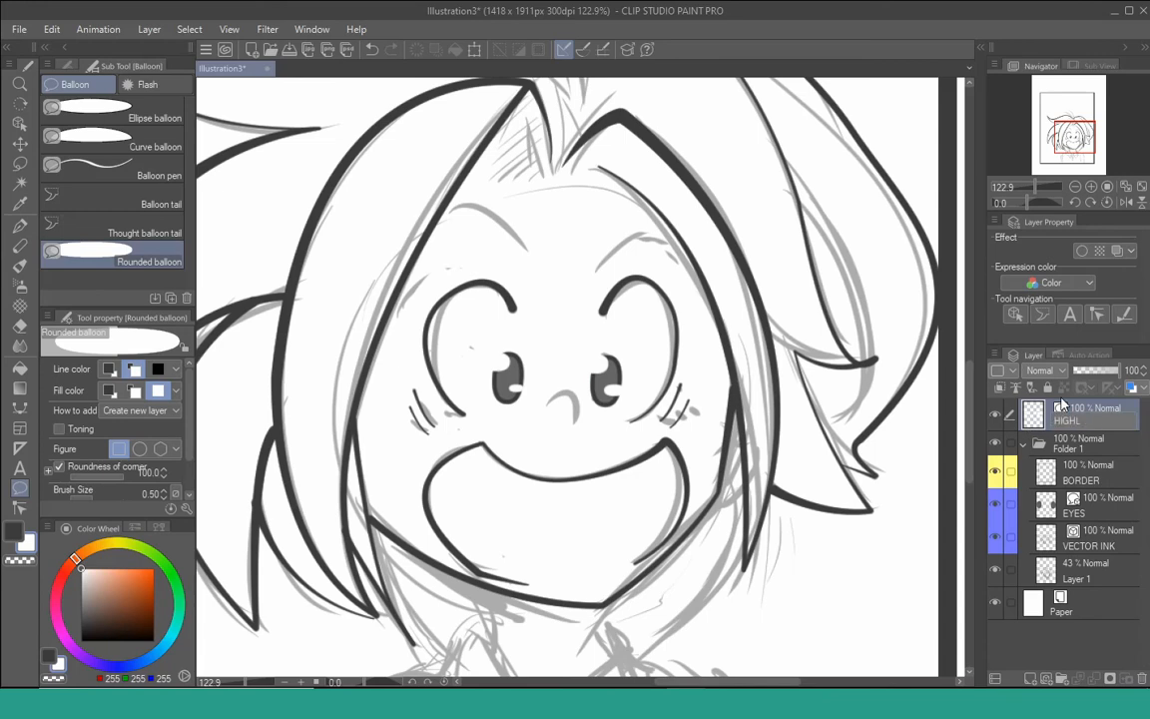
text(IGHT)
Move the HIGHLIGHT layer into Folder 1 between BORDER and EYES and give it the blue palette colour
drag(1069, 414, 1076, 486)
click(1012, 371)
click(1038, 464)
Ink the eyebrow above the left-hand eye with a Bezier curve in the dark main colour
click(1090, 509)
click(1096, 542)
key(u)
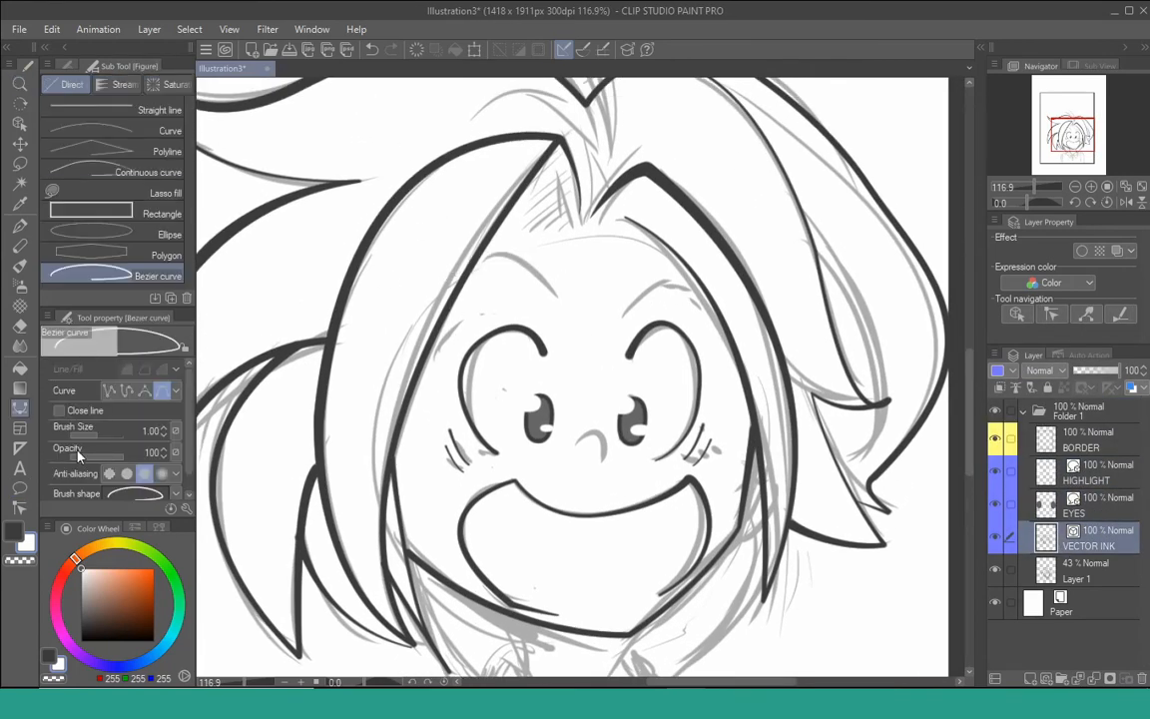
click(14, 532)
click(429, 310)
click(570, 320)
mouse_move(507, 259)
mouse_down()
mouse_move(556, 283)
mouse_move(627, 388)
mouse_up()
key(ctrl+z)
click(429, 310)
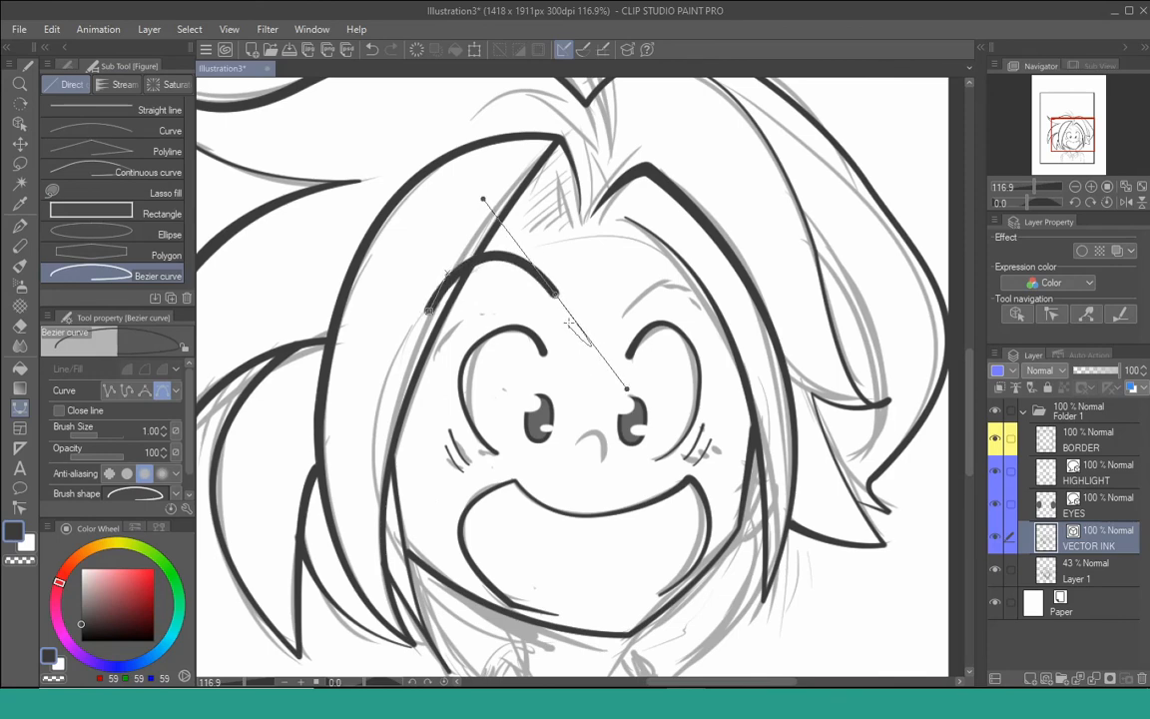
key(Return)
Refine the eyebrow line and name its separate vector layer EYEBROW
key(y)
key(o)
double_click(1087, 546)
text(EYEBROW)
Duplicate the eyebrow, mirror the copy horizontally above the right-hand eye and merge both onto the EYEBROW layer
key(ctrl+c)
key(ctrl+v)
key(ctrl+t)
key(k)
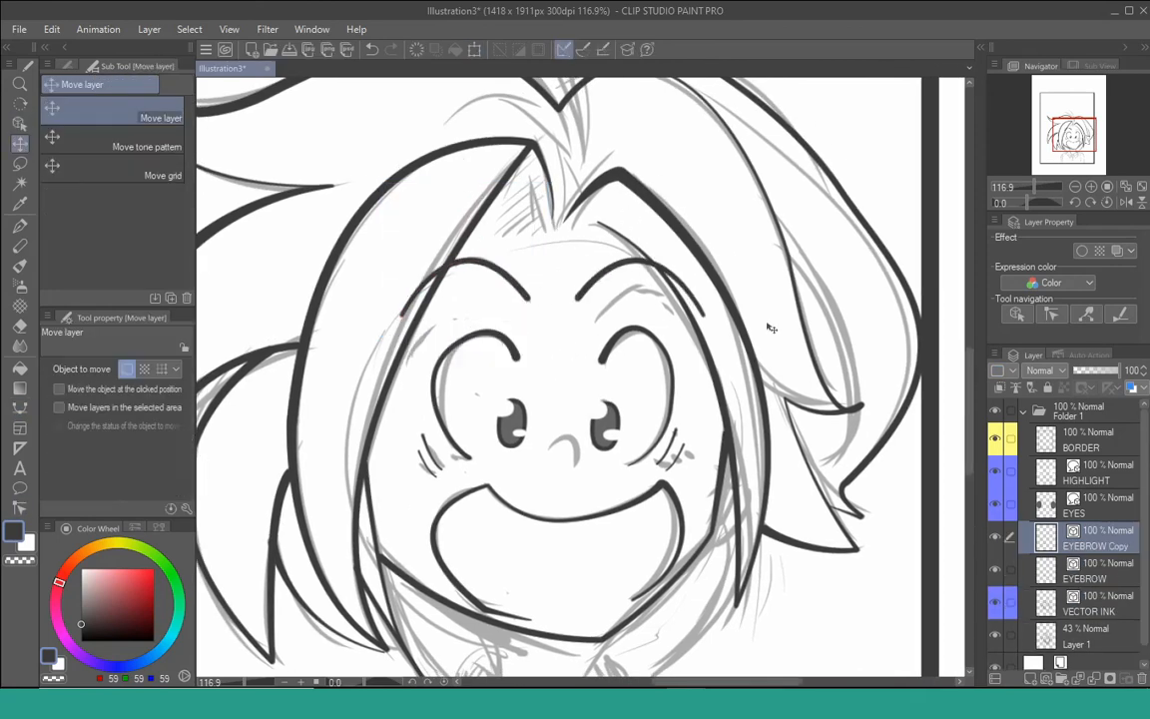
drag(771, 329, 789, 348)
key(ctrl+e)
Give the EYEBROW layer the green palette colour and add a layer mask to it
click(1012, 370)
click(1048, 489)
click(1109, 678)
Try to remove the eyebrow ends overlapping the hair with a lasso selection
key(e)
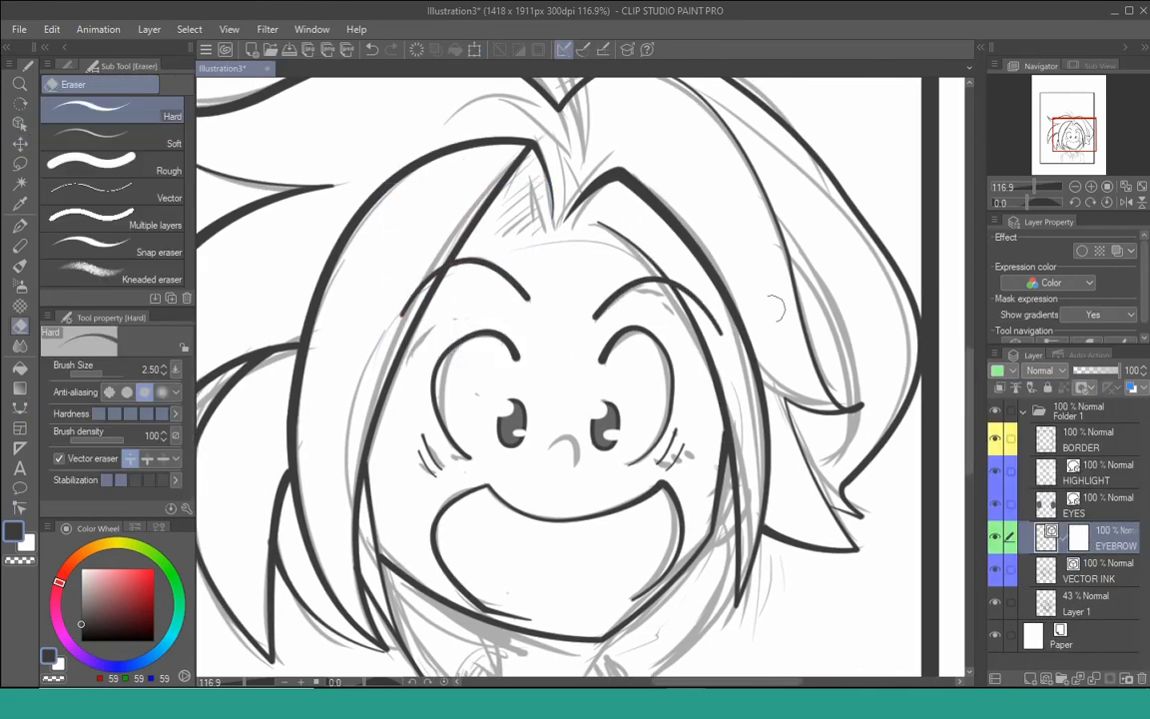
key(m)
drag(452, 239, 455, 221)
key(Delete)
key(ctrl+d)
click(1080, 544)
key(ctrl+z)
key(ctrl+z)
key(ctrl+z)
key(ctrl+z)
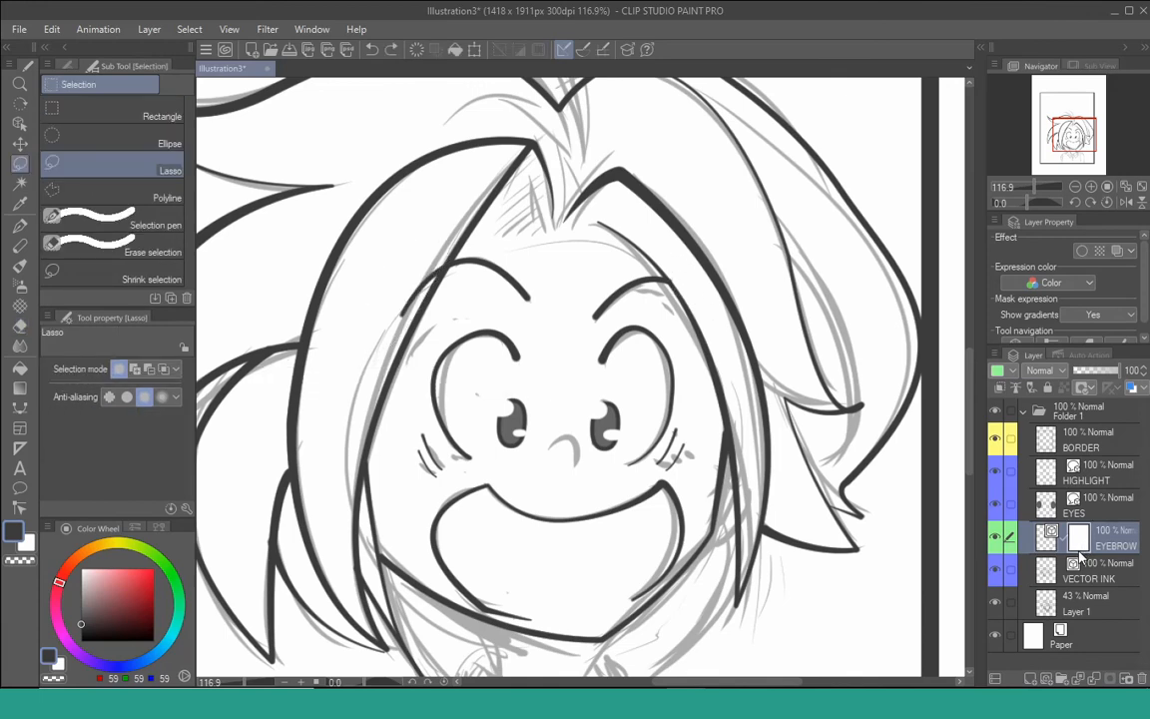
Erase the eyebrow ends that cross the hair strands on the EYEBROW layer mask with the Hard eraser
key(e)
right_click(1079, 540)
click(724, 410)
drag(694, 441, 724, 410)
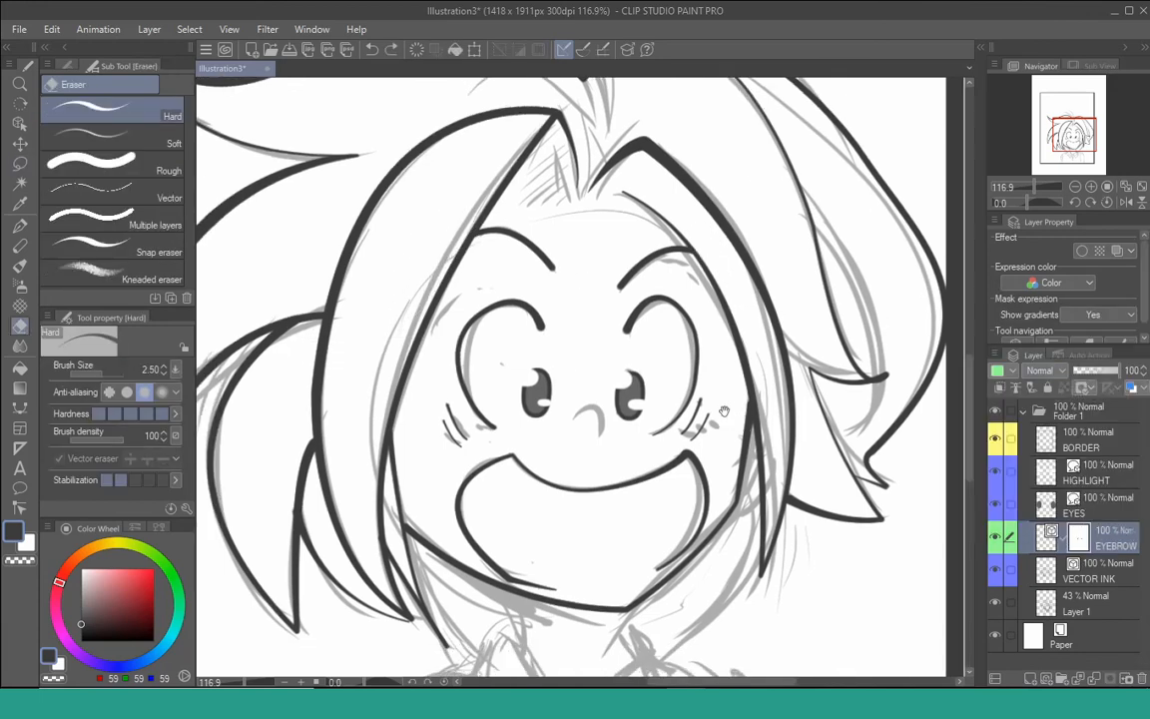
Ink the neck, shoulders and torso outline on the VECTOR INK layer with one continuous Bezier curve over the sketch
key(ctrl+space)
drag(662, 328, 581, 290)
drag(682, 395, 683, 328)
key(u)
click(1096, 572)
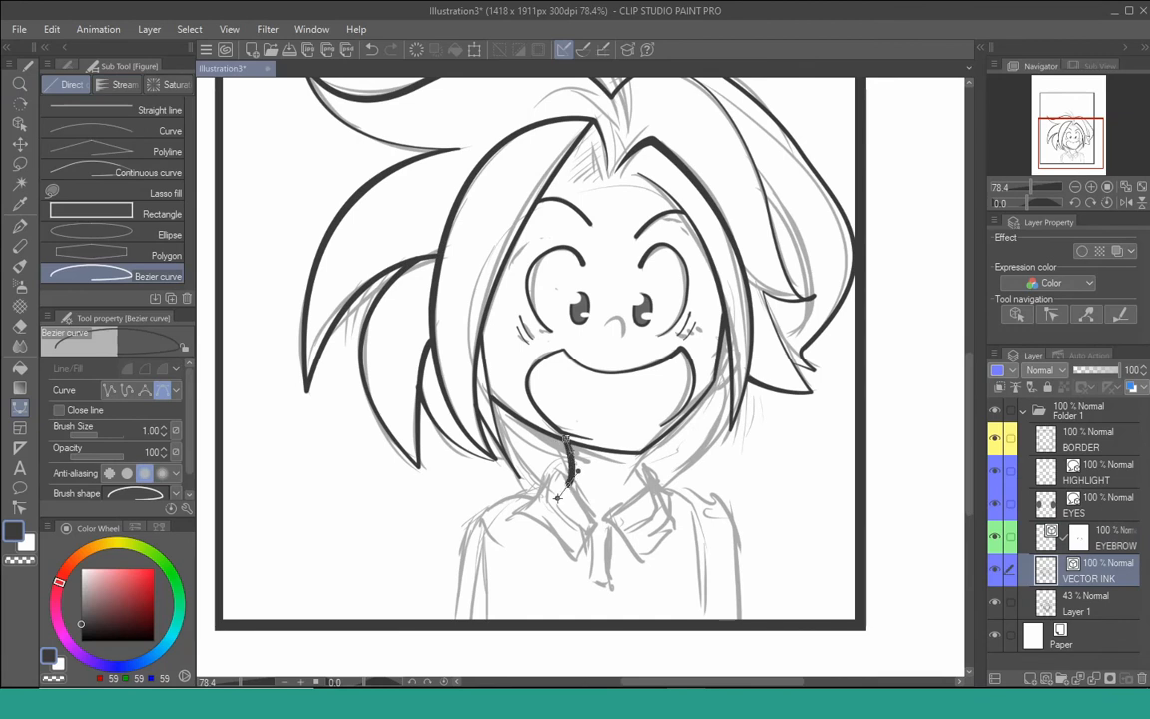
drag(468, 526, 455, 558)
click(451, 632)
click(741, 627)
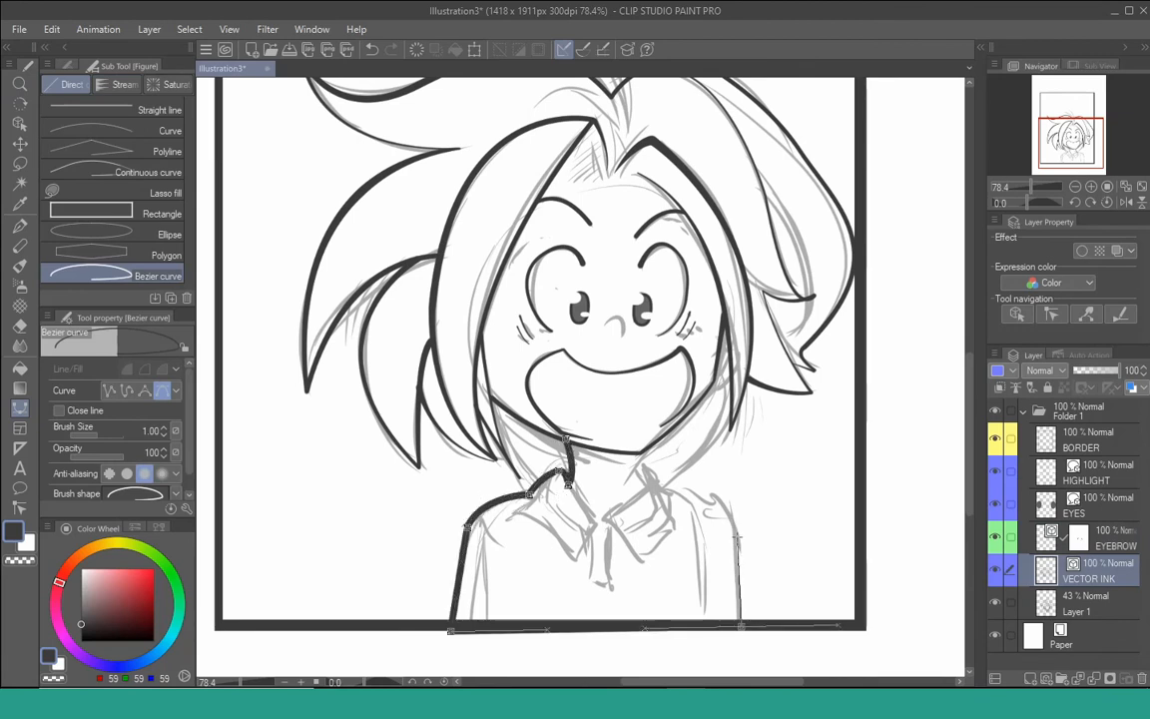
click(735, 525)
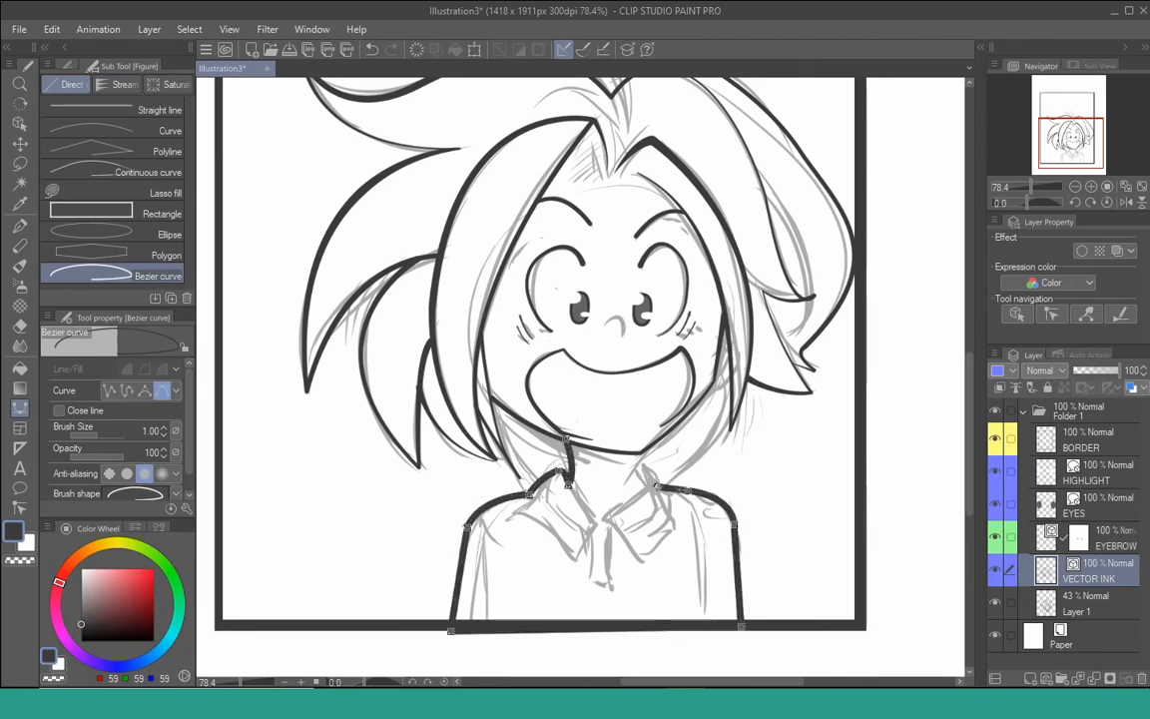
Correct the control points around the right side of the neck and adjust the line width along the body outline
key(y)
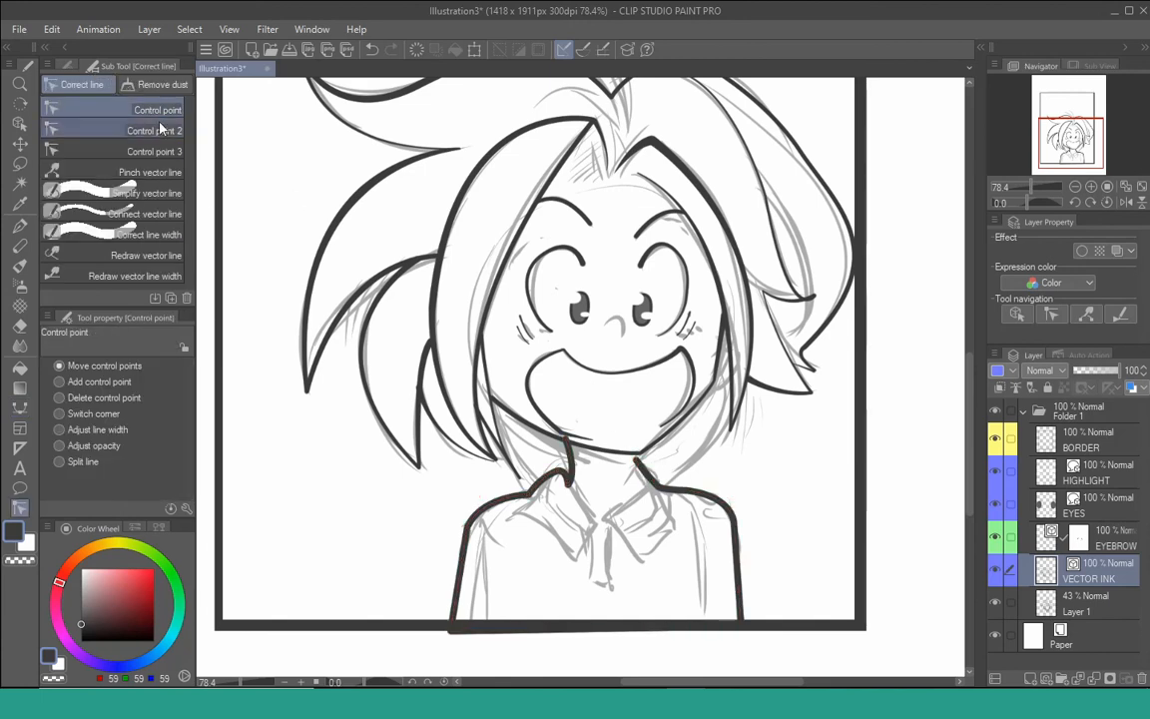
key(comma)
drag(658, 486, 677, 463)
key(period)
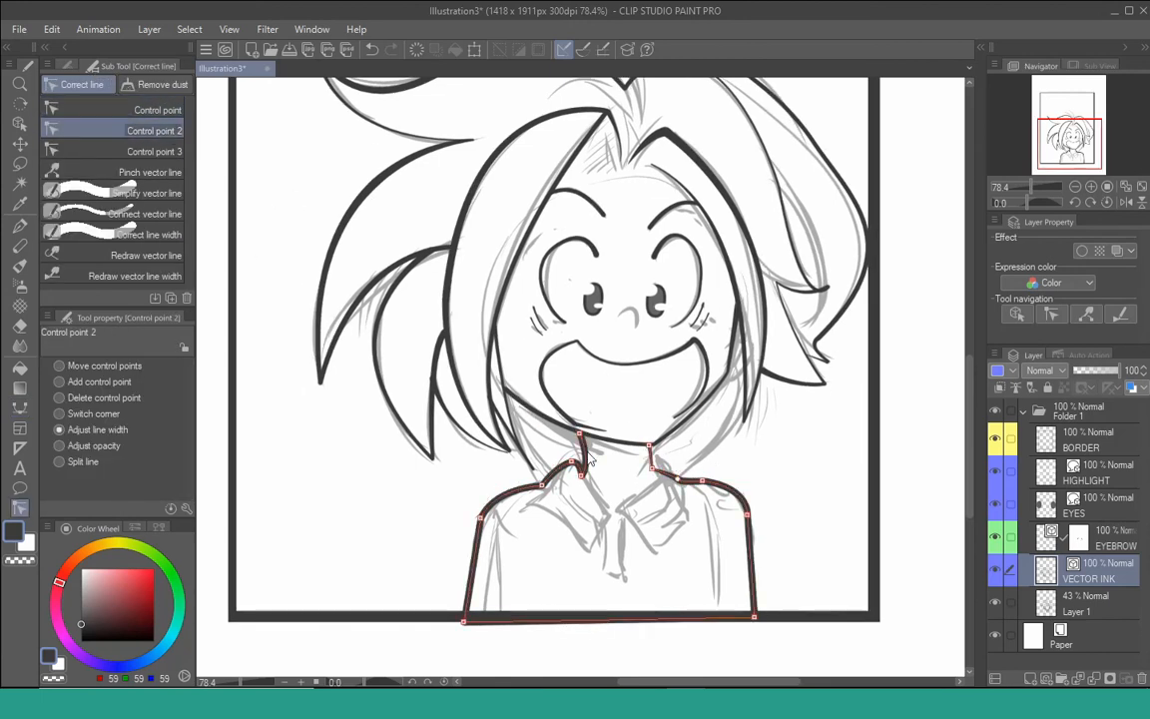
drag(585, 446, 577, 449)
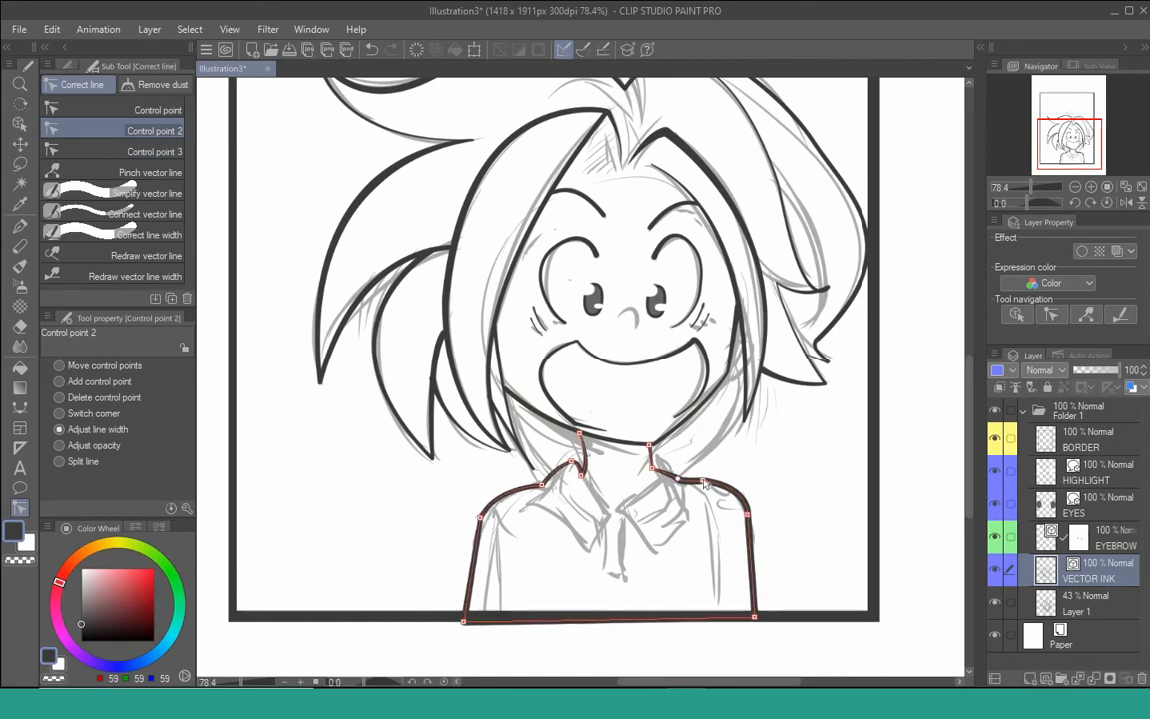
drag(753, 604, 756, 599)
Outline the left collar flap with straight Bezier segments, curve its edges through control points and adjust the line width
click(20, 409)
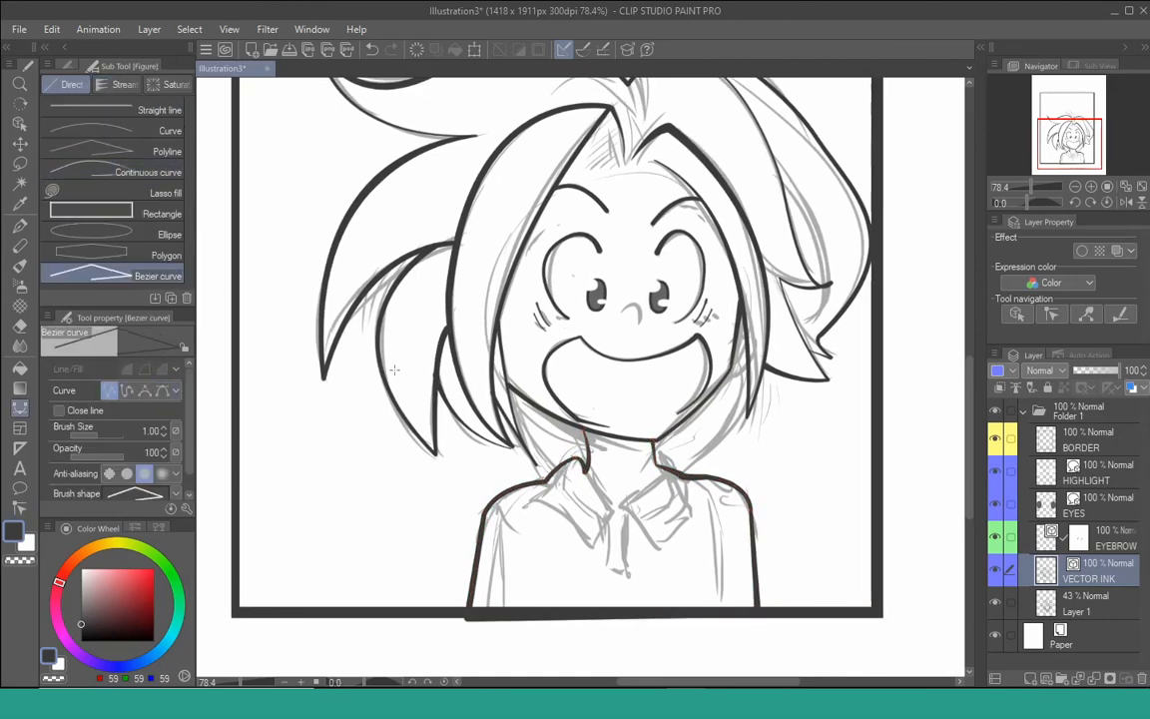
key(y)
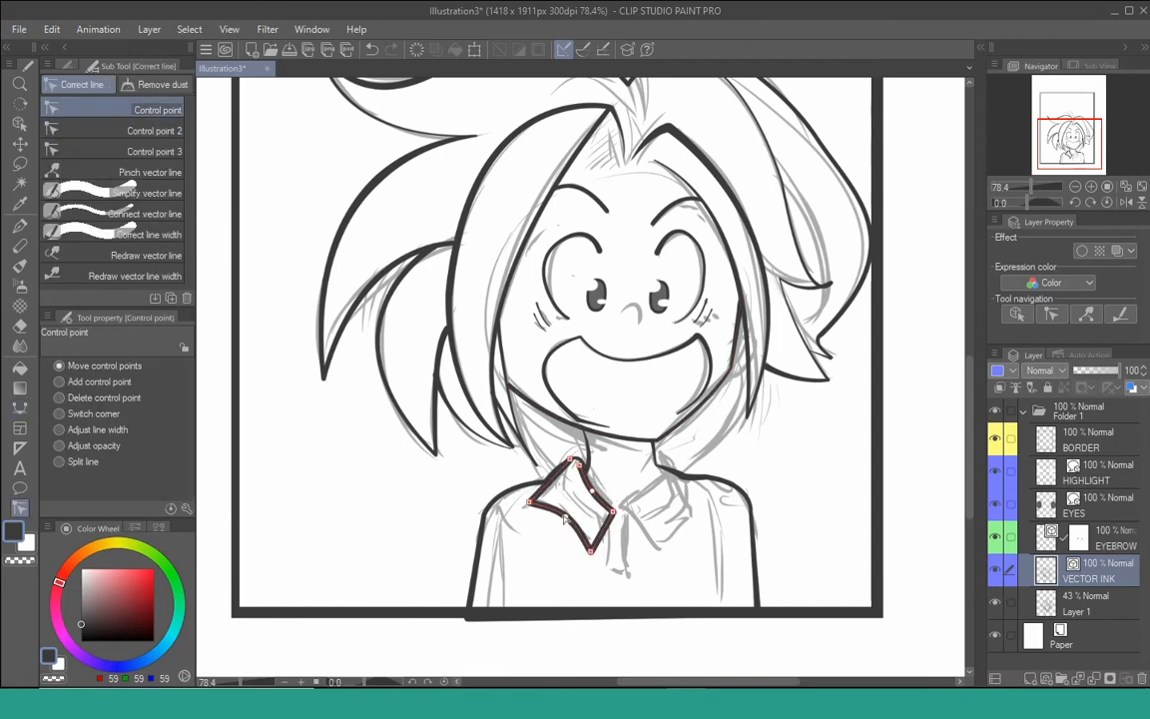
key(period)
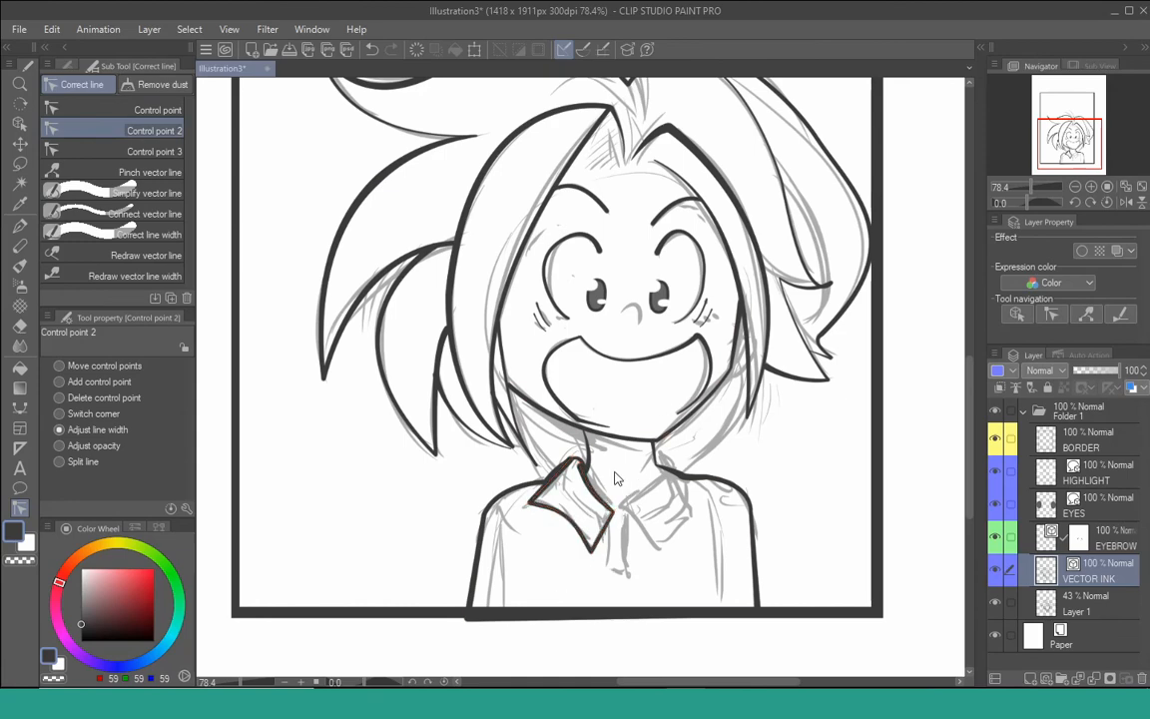
Copy the left collar flap and place a horizontally mirrored duplicate on the right side of the neck
key(m)
drag(565, 439, 587, 459)
key(ctrl+c)
key(ctrl+v)
key(k)
mouse_move(587, 507)
mouse_down()
mouse_move(666, 508)
mouse_move(692, 473)
mouse_up()
key(ctrl+d)
Erase the body lines overlapping the collar flaps with the Vector eraser and merge the collar copy into VECTOR INK
click(1089, 603)
key(e)
click(168, 194)
click(1098, 573)
key(ctrl+e)
Ink the shirt placket between the collar flaps with a curved Bezier line and correct its control points
key(u)
drag(587, 396, 585, 357)
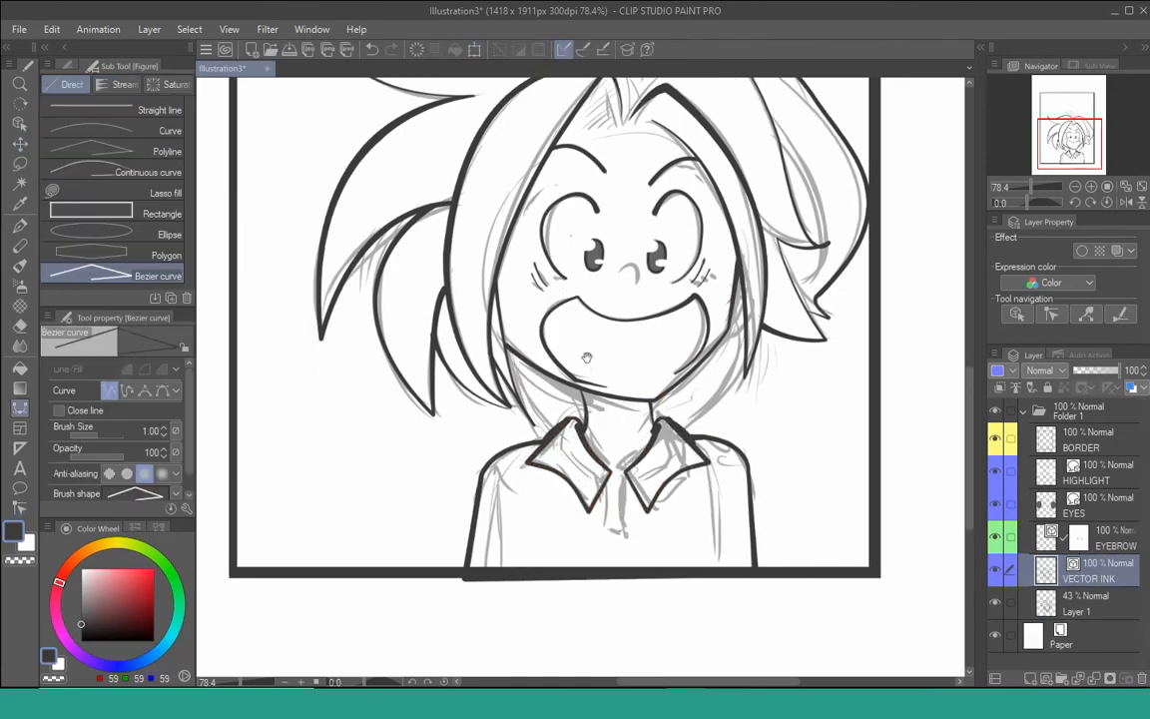
click(605, 485)
click(162, 391)
click(604, 477)
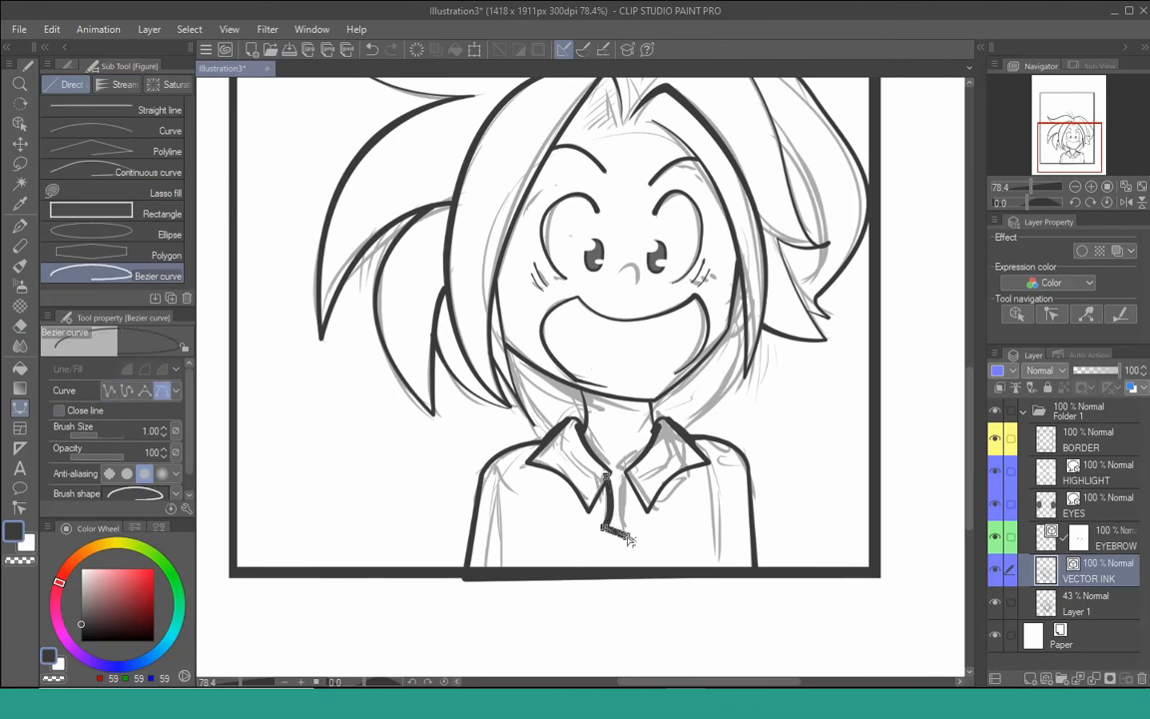
key(y)
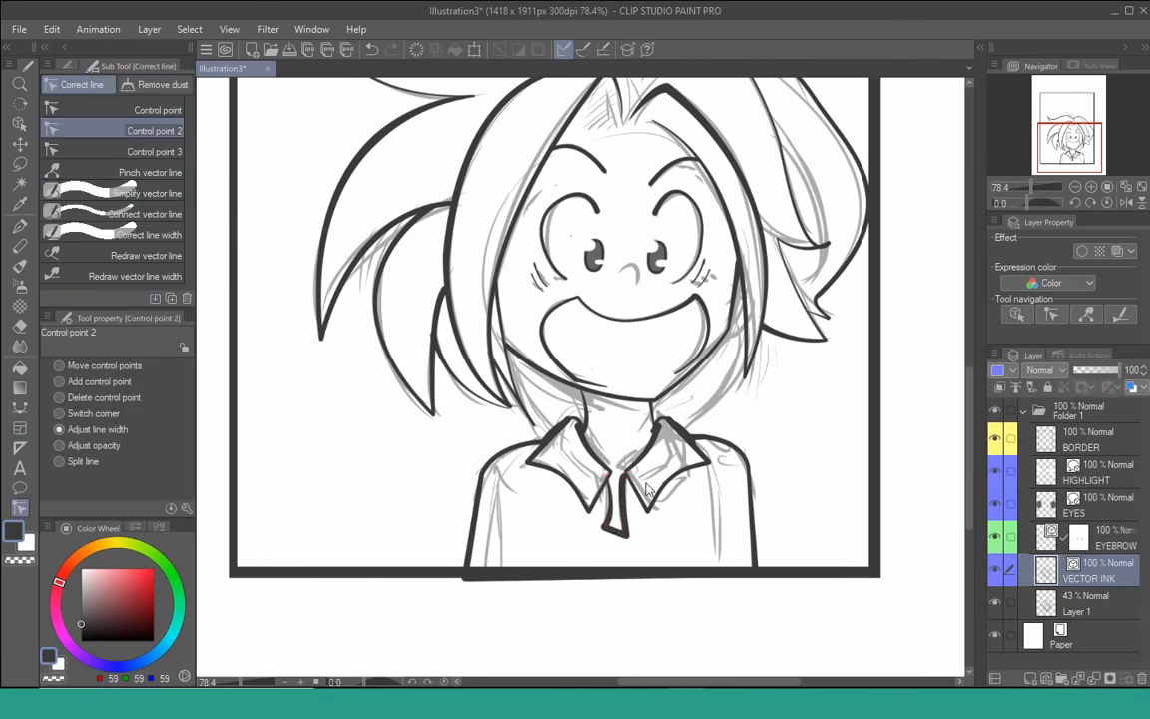
click(160, 113)
Create a new vector layer above VECTOR INK and name it EXTRA
drag(734, 452, 670, 506)
click(1047, 678)
double_click(1074, 575)
drag(563, 176, 558, 214)
Draw a straight line with brush size 0.60 from the stray strand's tip to the hair parting
key(u)
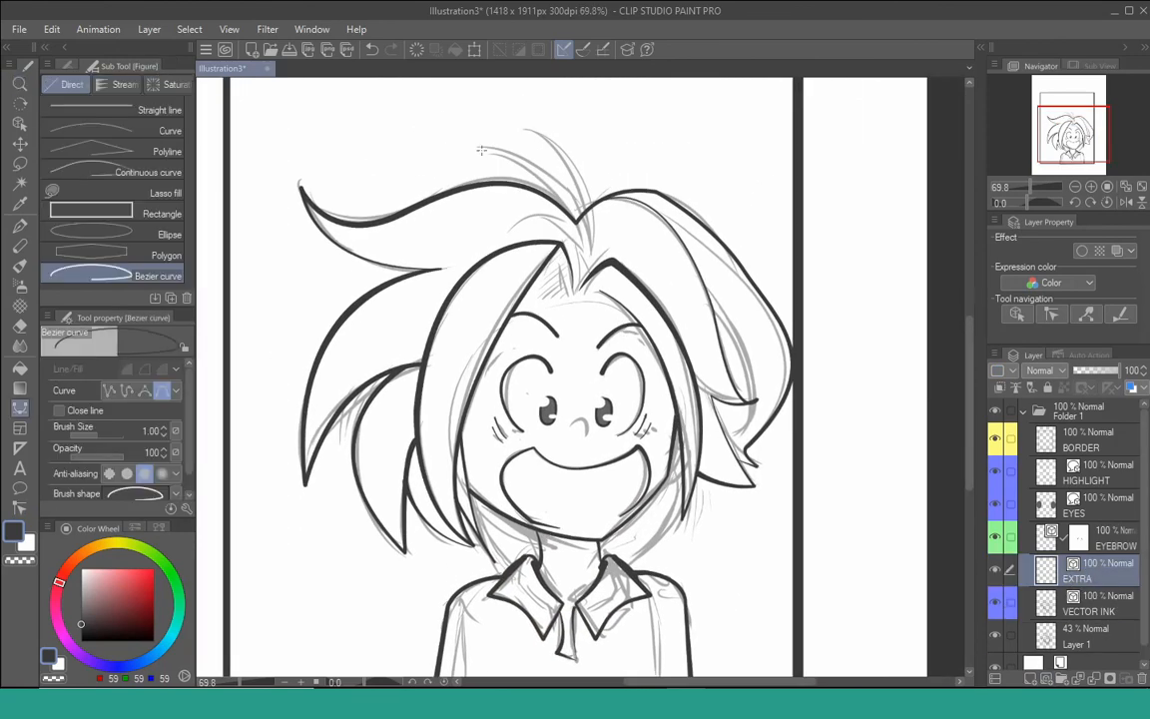
click(130, 108)
mouse_move(476, 146)
mouse_down()
mouse_move(555, 192)
mouse_move(587, 250)
mouse_up()
Hide the VECTOR INK layer and bend the straight line to follow the sketched stray hair strand
click(1089, 603)
click(1102, 371)
click(1089, 581)
click(995, 603)
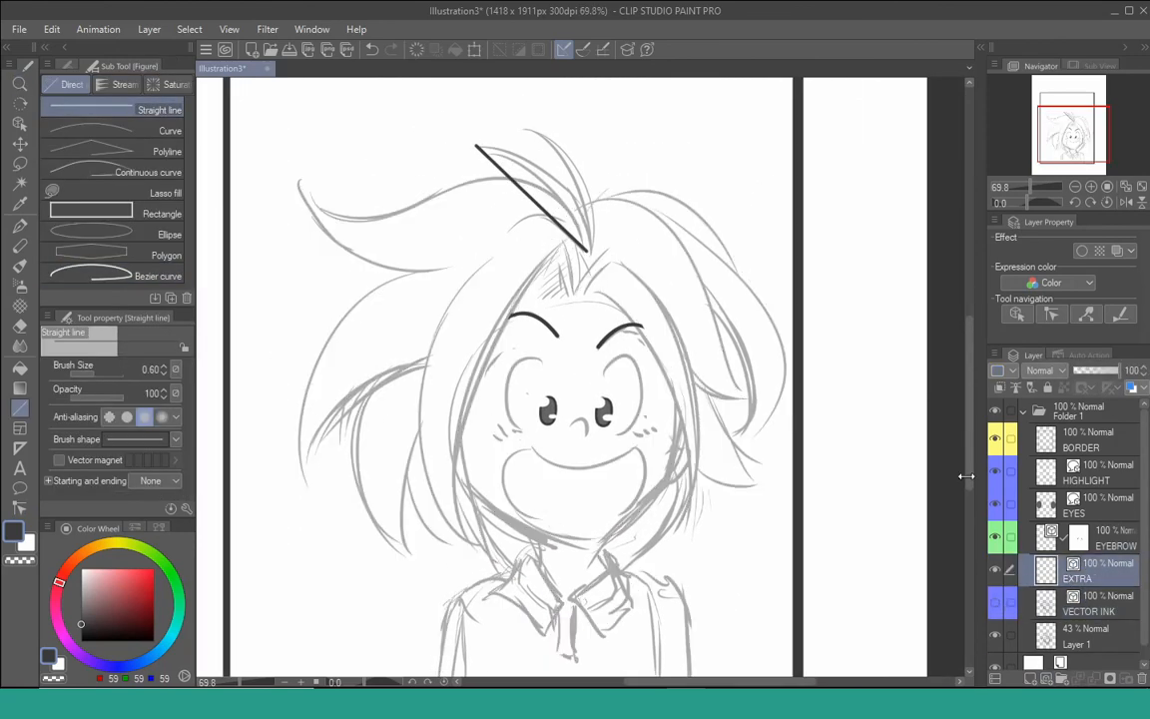
key(y)
drag(532, 199, 550, 185)
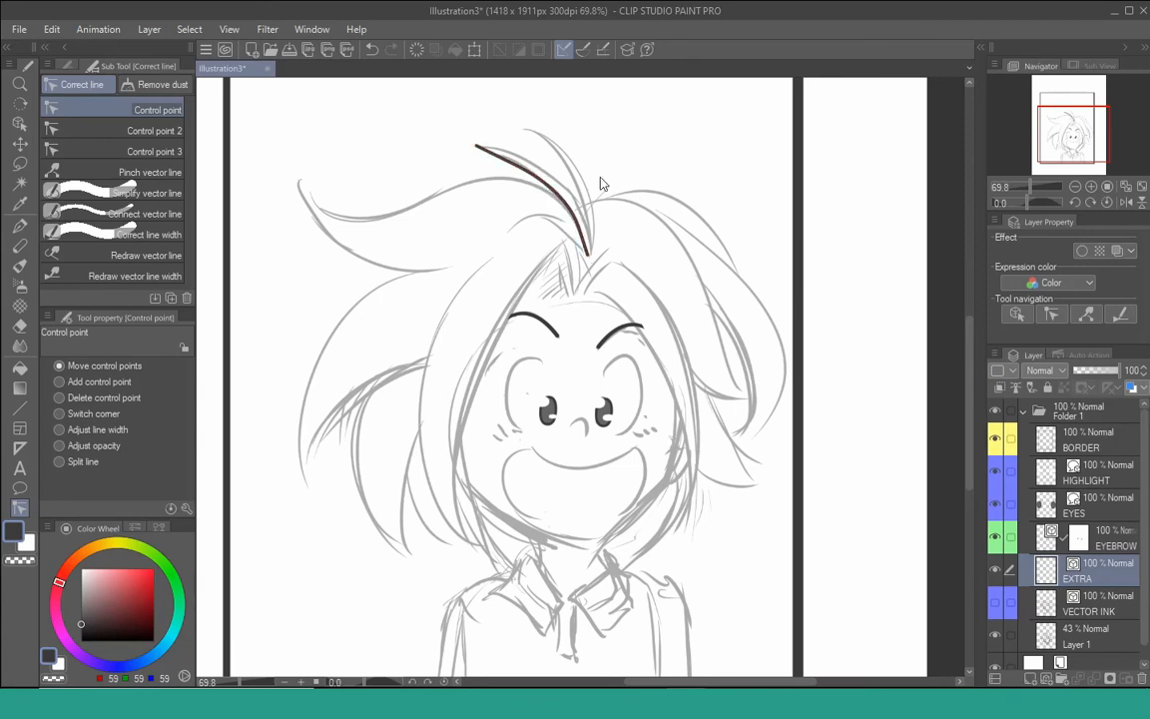
Try to make the strand's second edge by duplicating the curved line and rotating the copy
key(ctrl+c)
key(ctrl+v)
key(k)
drag(592, 231, 605, 206)
key(ctrl+t)
drag(671, 102, 665, 92)
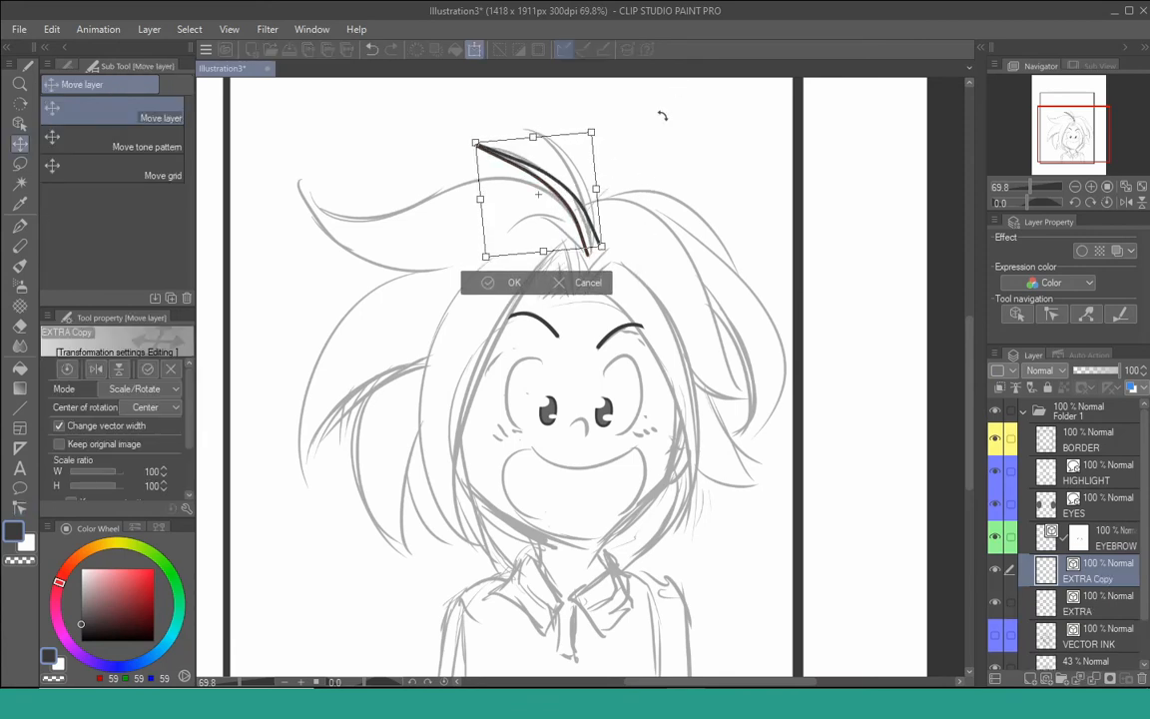
key(ctrl+z)
key(ctrl+z)
key(ctrl+z)
Ink the strand's outer edge with a Bezier curve, and duplicate and rotate the strand to form the second one
key(u)
drag(589, 254, 581, 338)
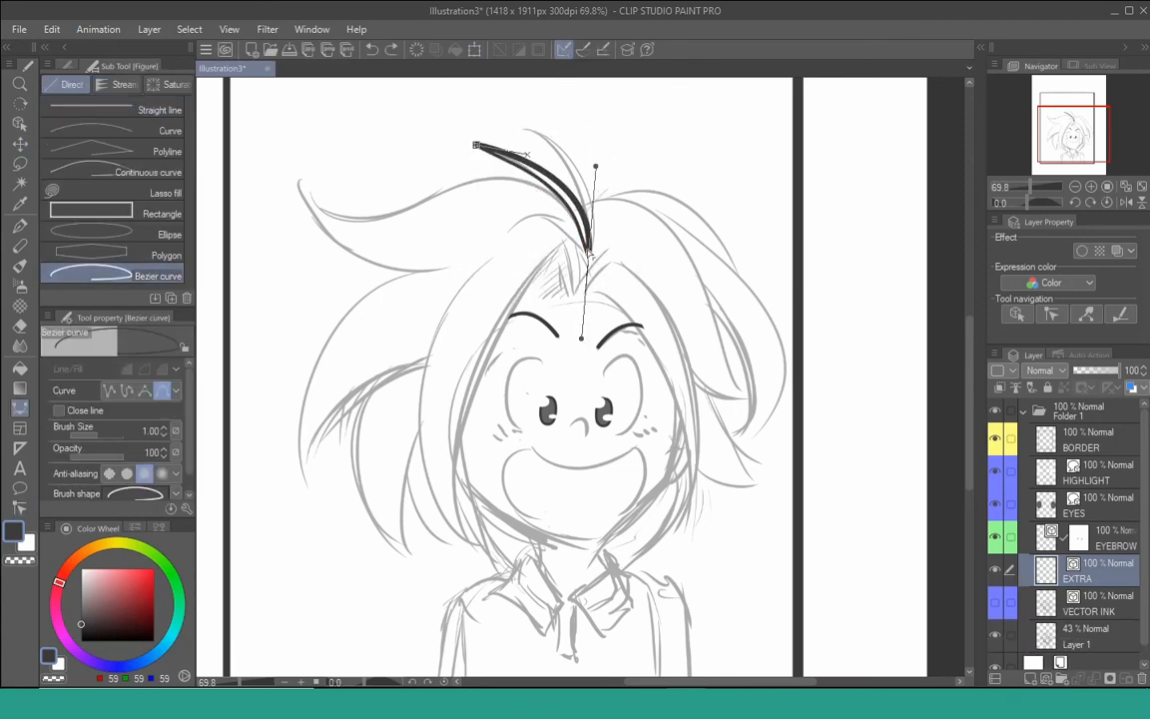
key(ctrl+c)
key(ctrl+v)
key(ctrl+t)
drag(683, 91, 689, 140)
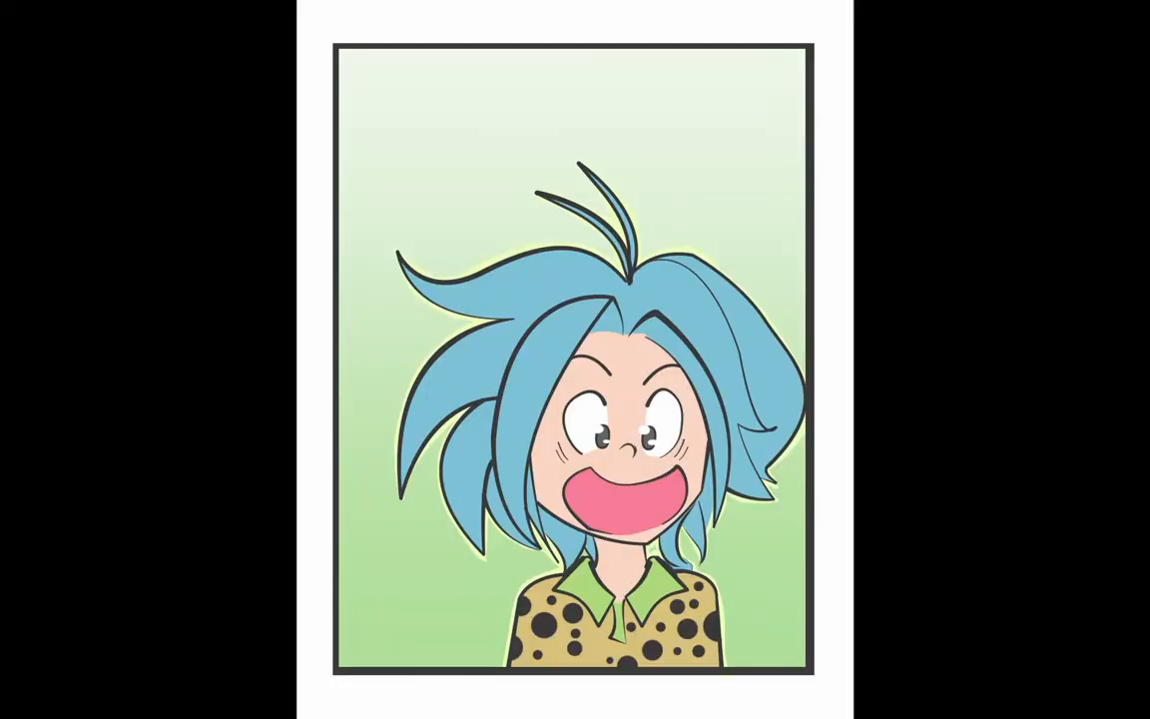